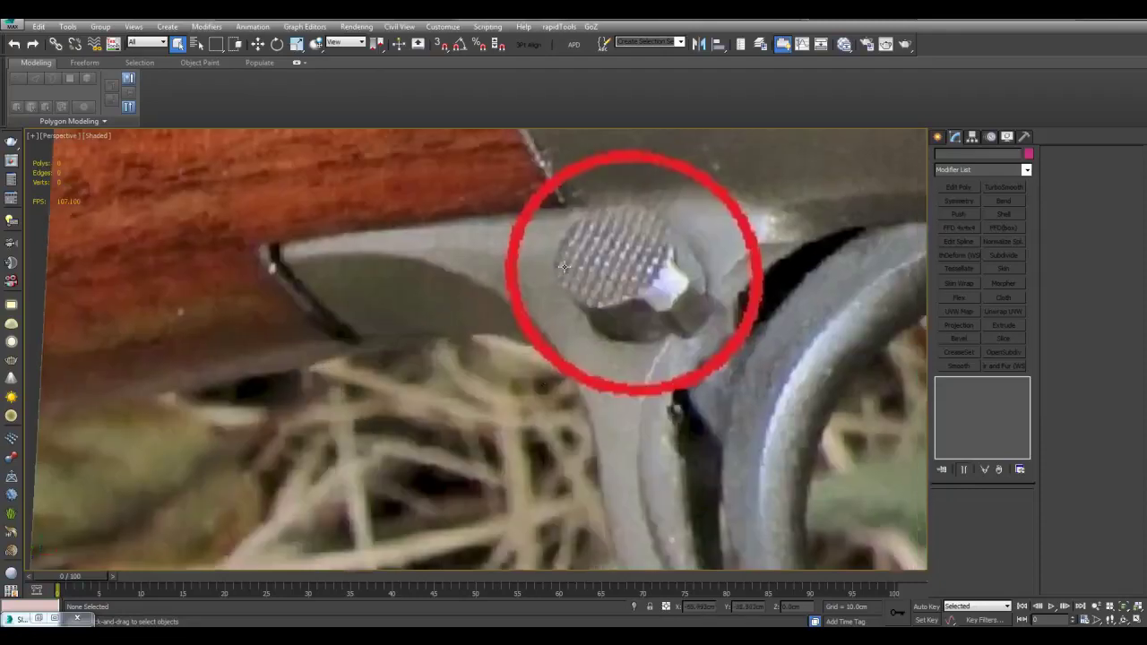
Examine the circled knurled button on the shotgun reference image up close and in its surroundings.
scroll(564, 268, "up", 5)
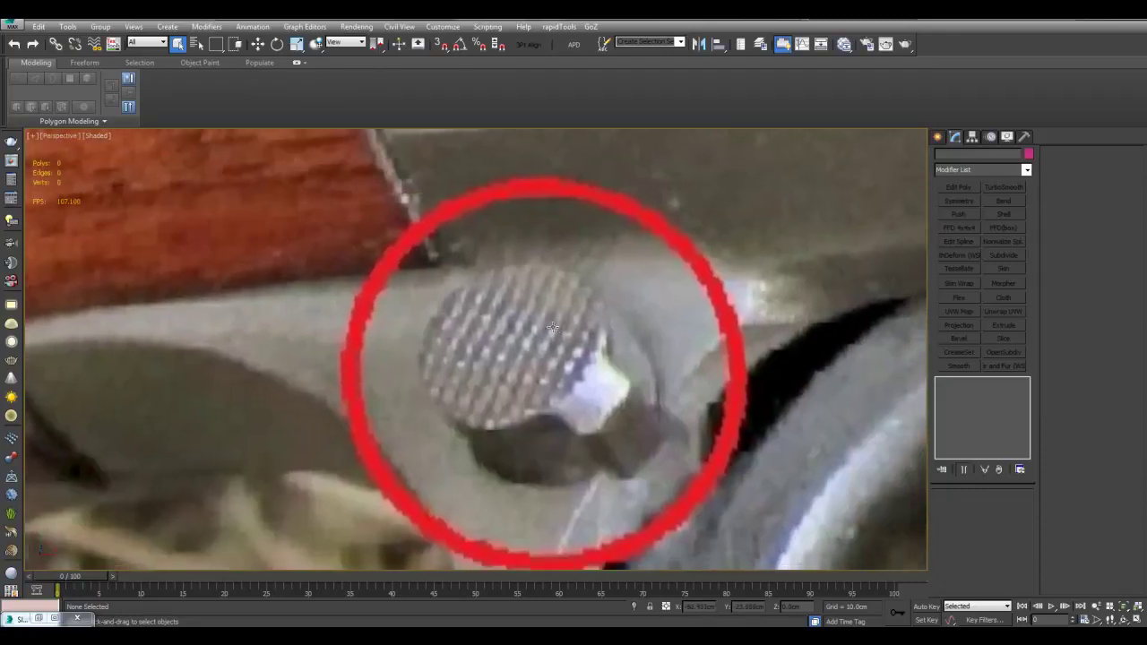
scroll(549, 320, "down", 5)
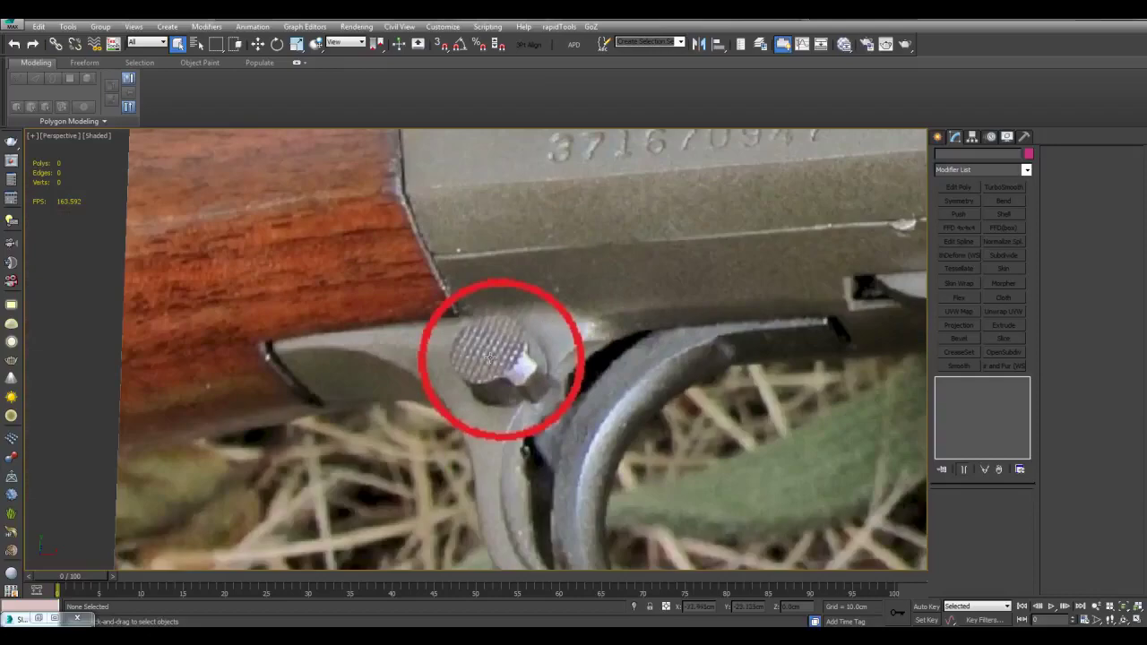
scroll(529, 352, "up", 5)
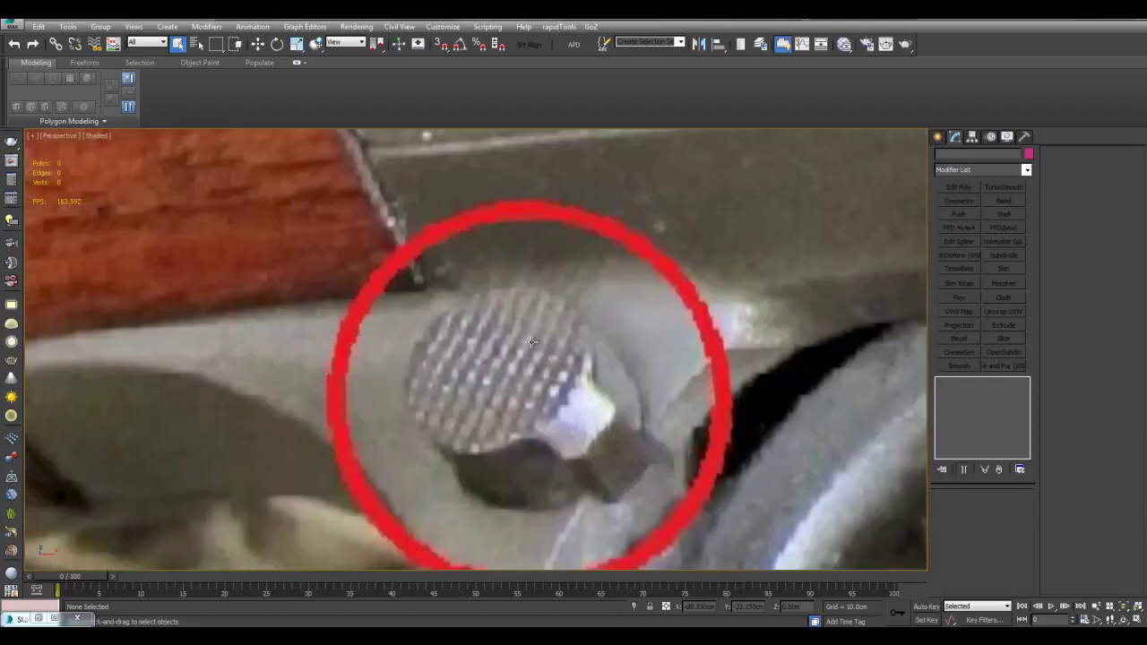
scroll(536, 341, "down", 3)
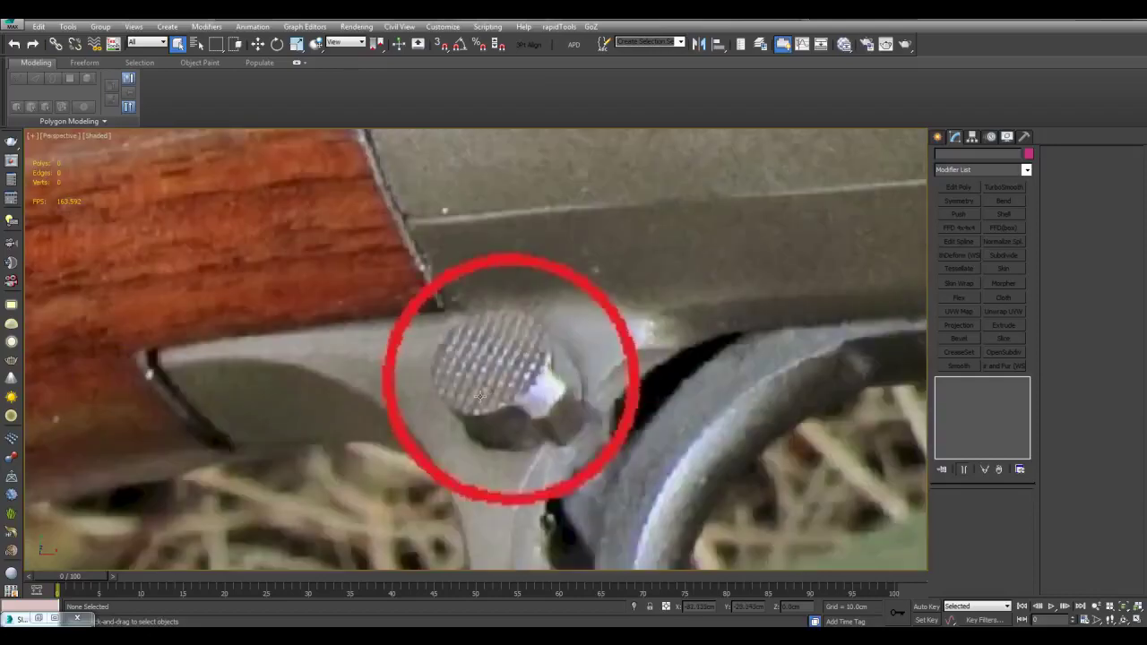
scroll(509, 346, "down", 3)
scroll(520, 344, "up", 3)
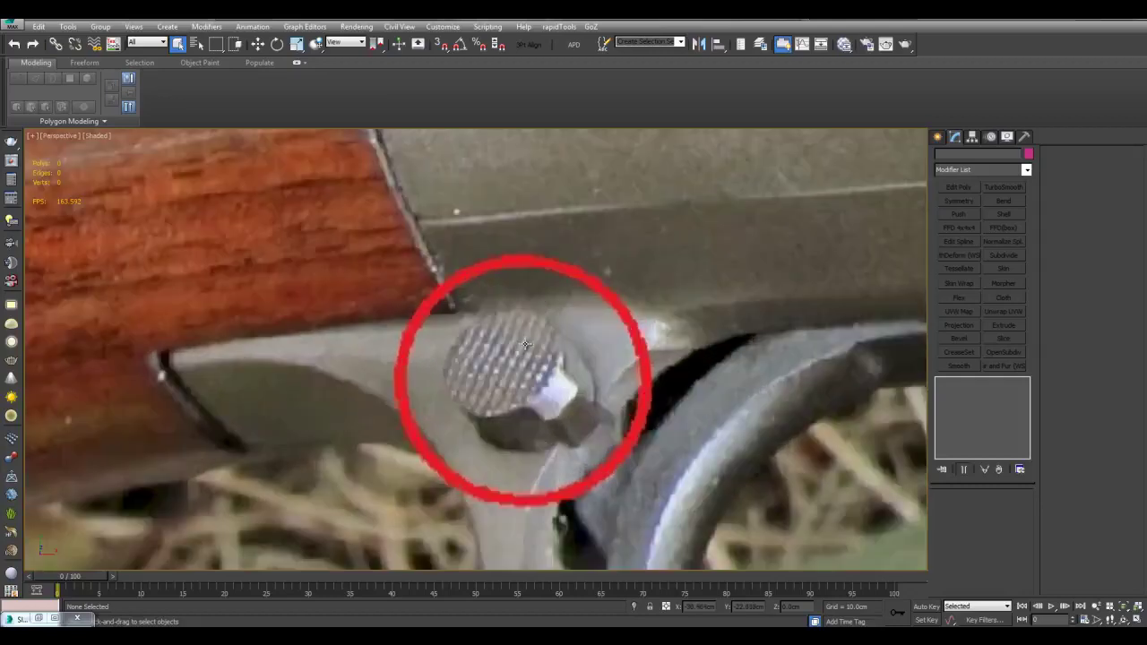
scroll(513, 383, "down", 8)
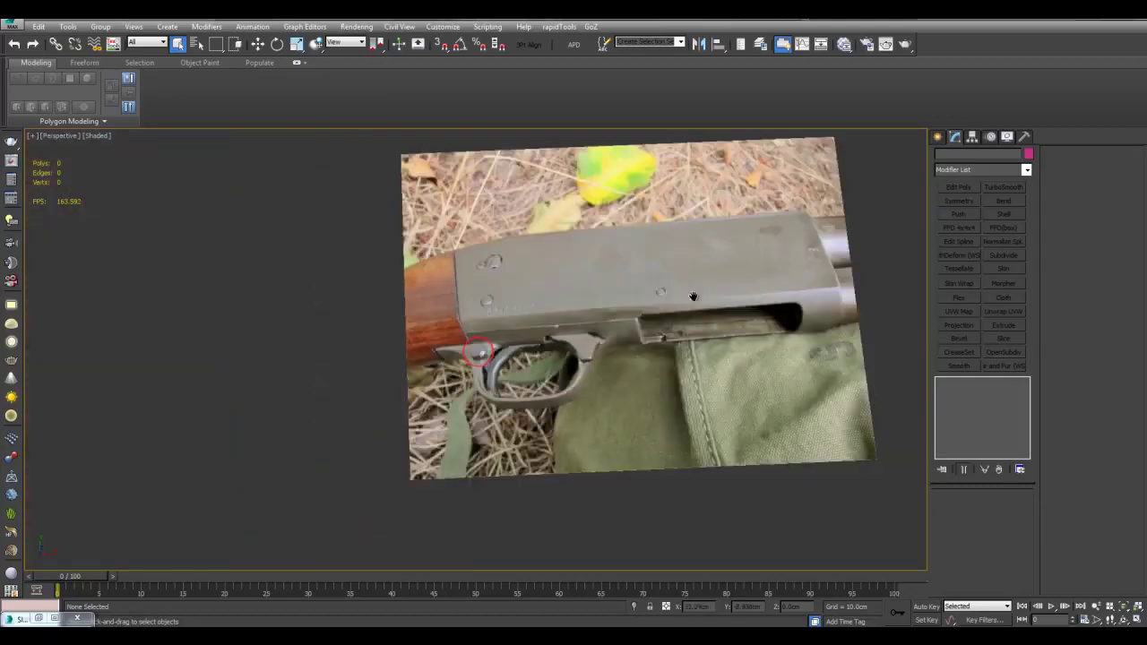
Hide the plane carrying the shotgun reference image.
left_click(629, 284)
right_click(629, 284)
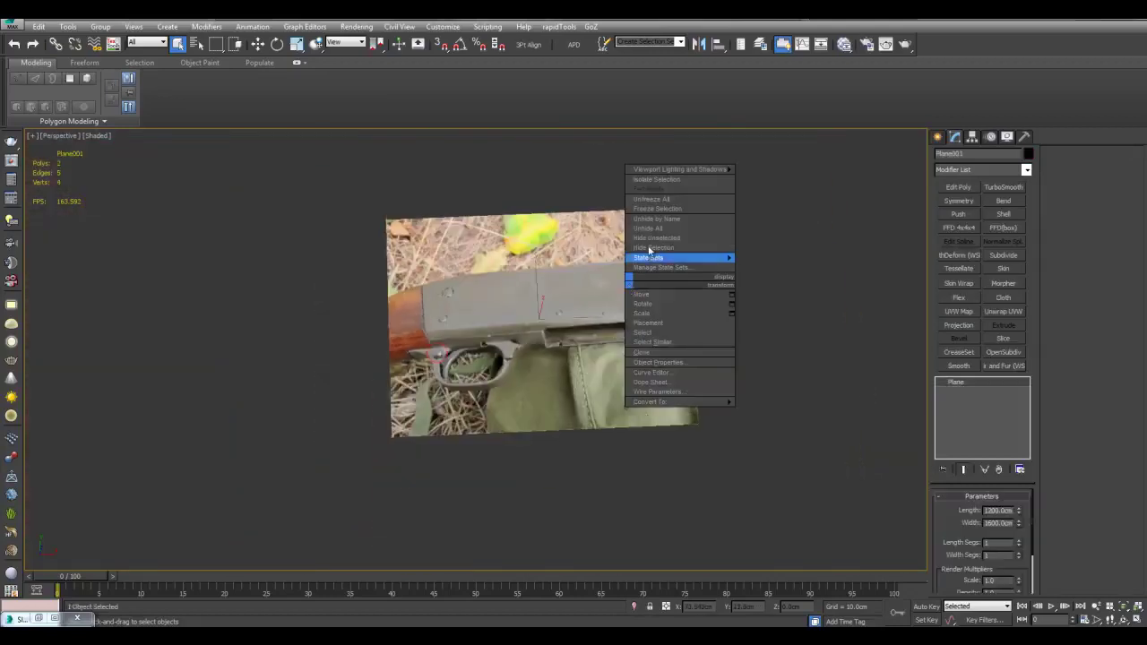
left_click(649, 246)
scroll(690, 250, "up", 5)
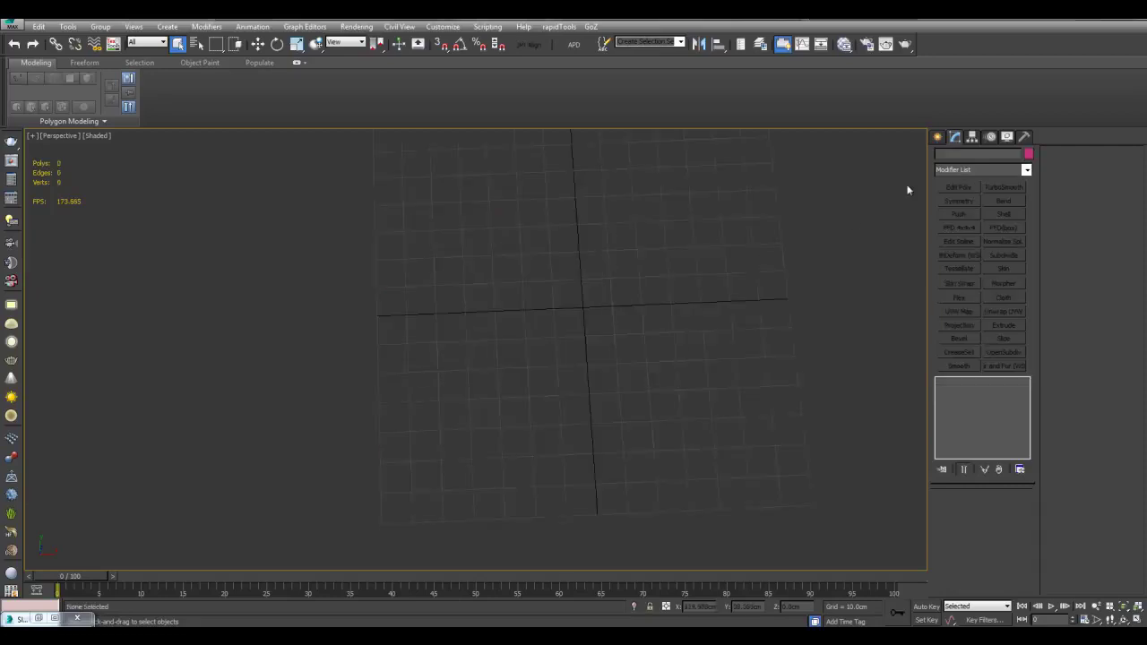
Create a flat plane primitive about 69 cm long and 78 cm wide on the grid.
left_click(937, 136)
scroll(786, 233, "down", 3)
left_click(1004, 262)
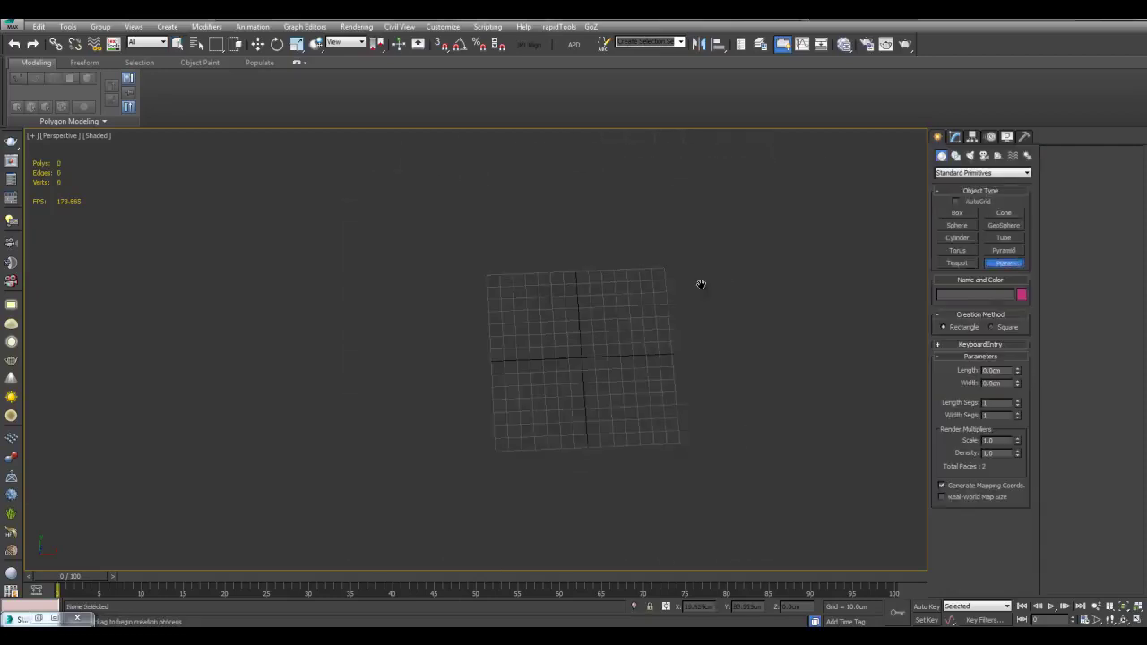
scroll(549, 319, "up", 3)
left_click_drag(609, 267, 856, 464)
key("w")
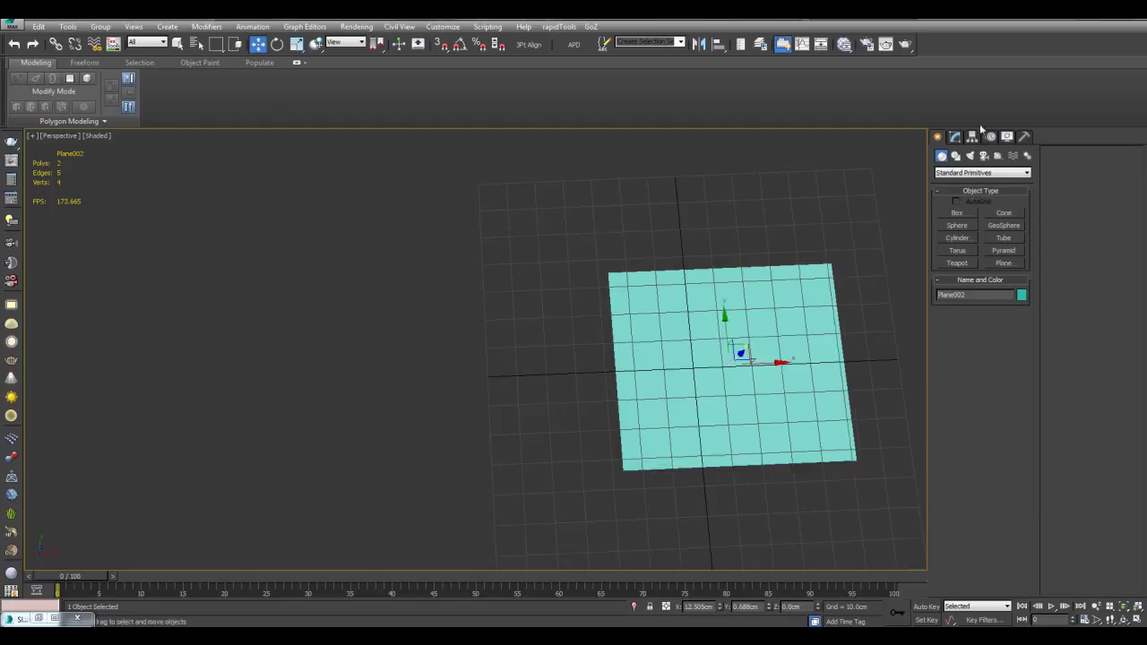
Set the new plane's length and width to 50 cm each.
left_click(955, 136)
middle_click_drag(693, 276, 673, 287)
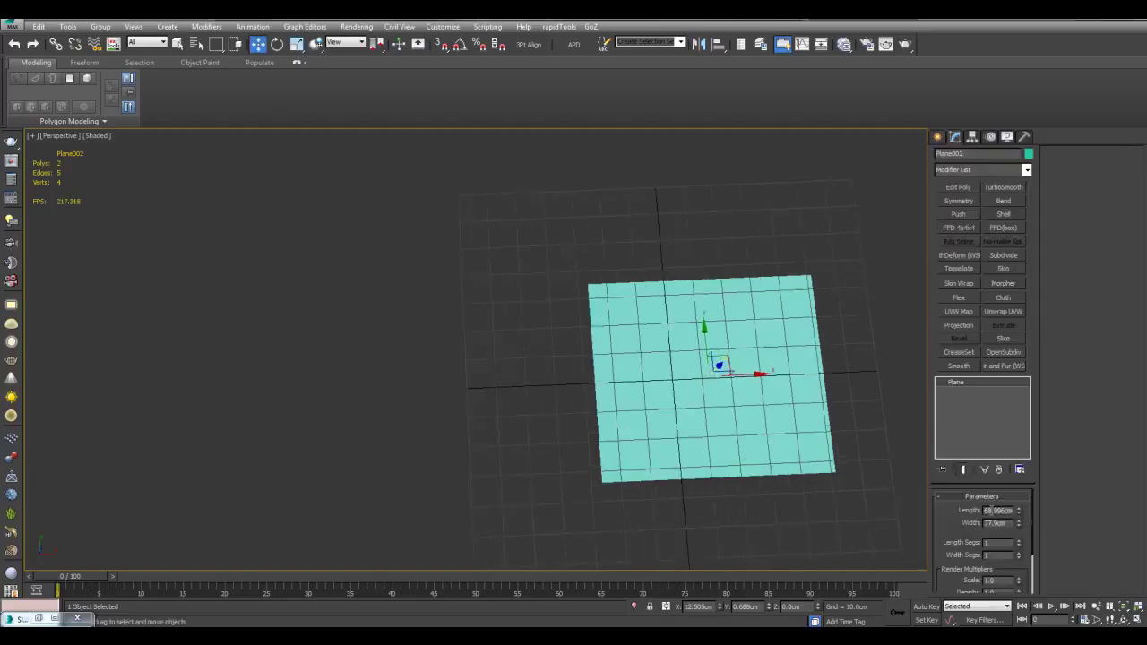
type("50")
double_click(994, 523)
type("50")
Centre the plane on the world origin by setting its position coordinates to 0.
middle_click_drag(835, 356, 746, 326)
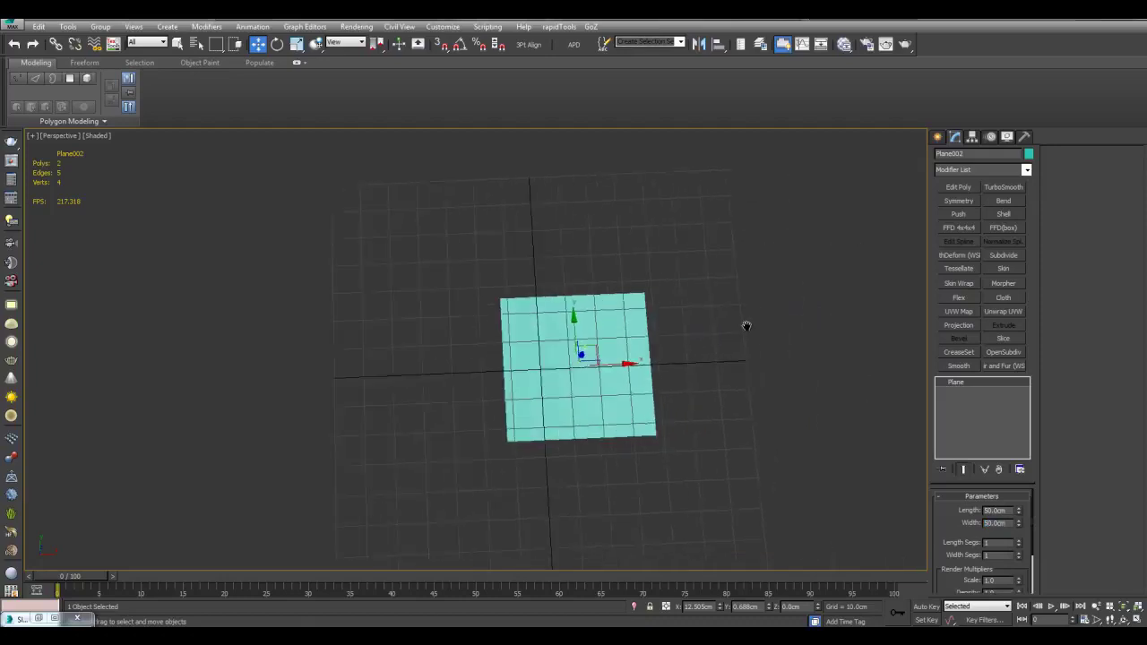
scroll(747, 325, "up", 3)
right_click(720, 609)
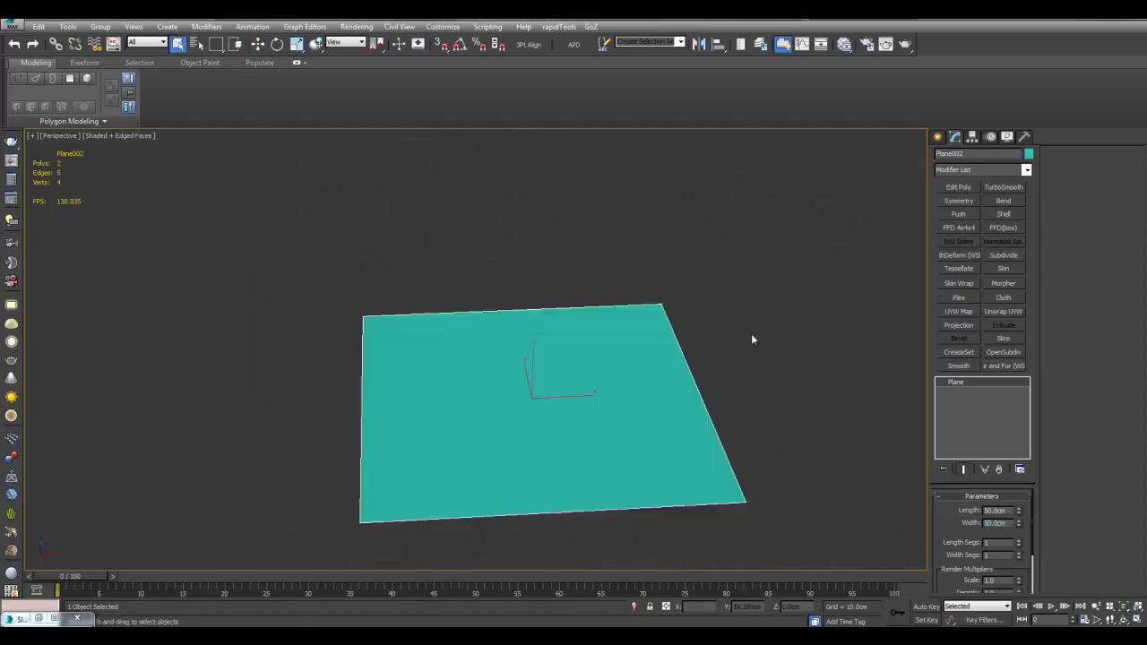
Clone the plane straight up along Z as a single independent copy.
middle_click_drag(758, 328, 764, 347)
key("w")
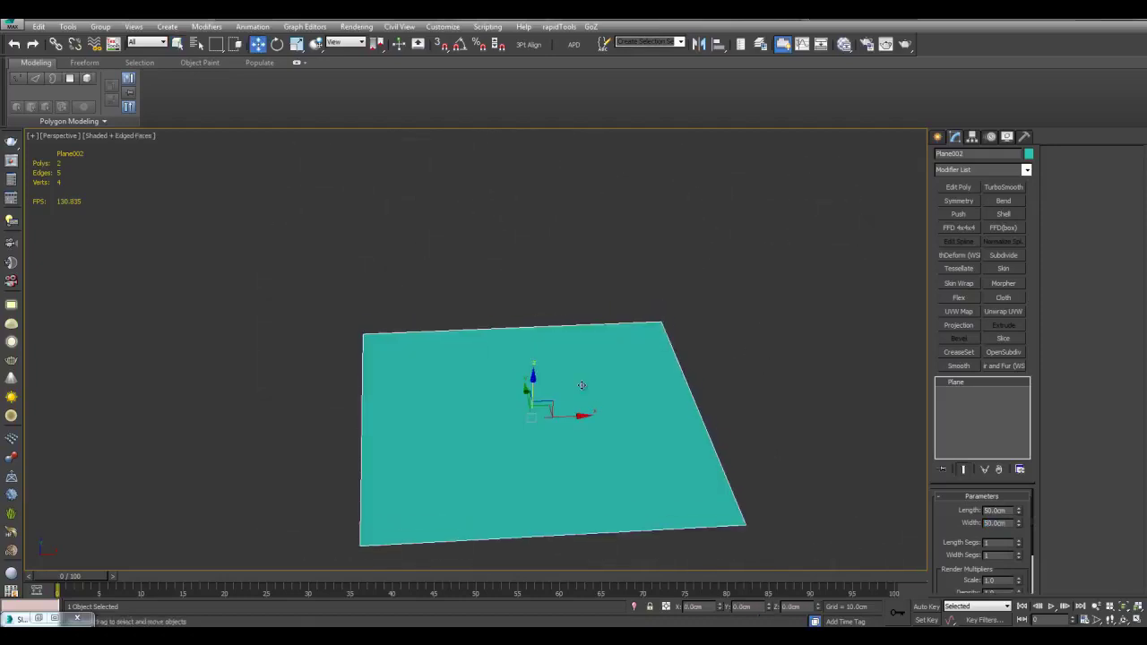
middle_click_drag(584, 386, 583, 355, "alt")
left_click_drag(534, 357, 534, 322, "shift")
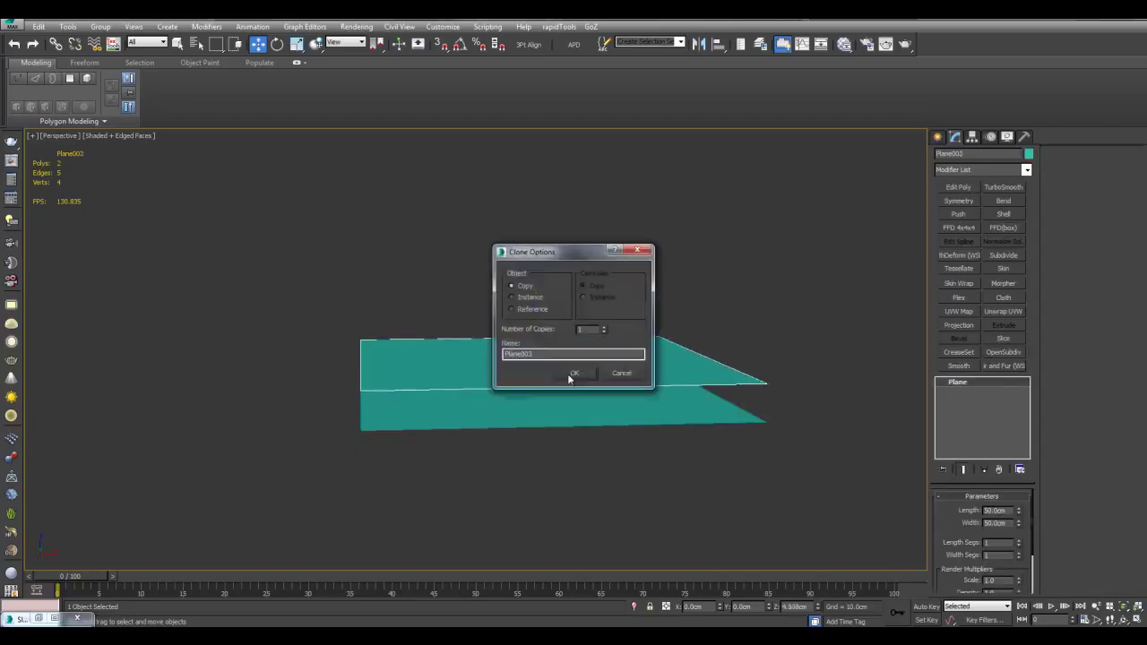
left_click(567, 374)
middle_click_drag(568, 374, 615, 345, "alt")
Add an Edit Poly modifier to the upper plane and select its single polygon.
left_click(958, 187)
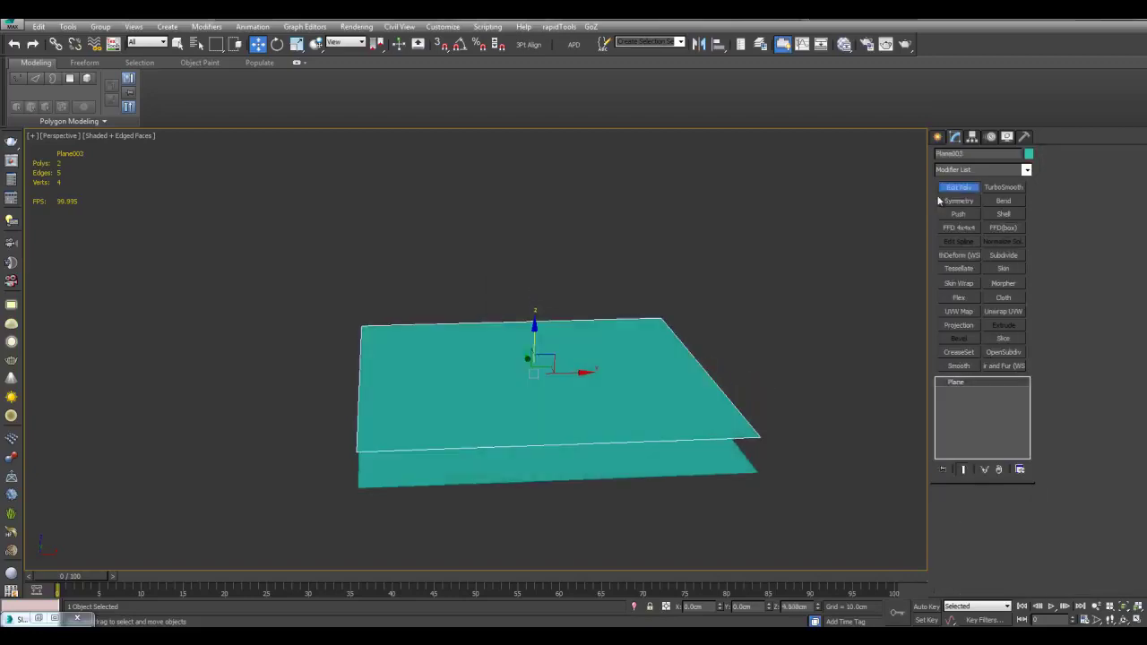
key("4")
key("q")
left_click(582, 367)
middle_click_drag(583, 367, 581, 357)
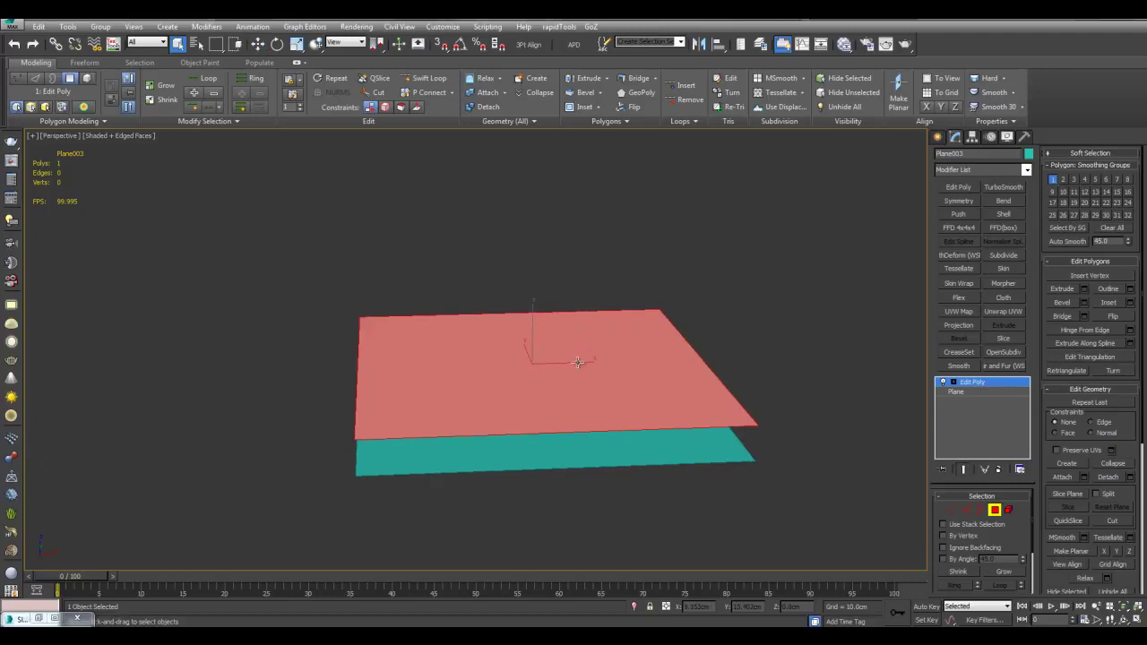
Inset the selected polygon and bevel it upward into a flat-topped pyramid.
key("i")
left_click_drag(576, 359, 558, 408)
right_click(571, 360)
key("ctrl+shift+b")
right_click(559, 408)
middle_click_drag(559, 408, 607, 351, "alt")
scroll(602, 354, "up", 3)
Select the edge loop around the pyramid's base and scale it slightly inward.
key("2")
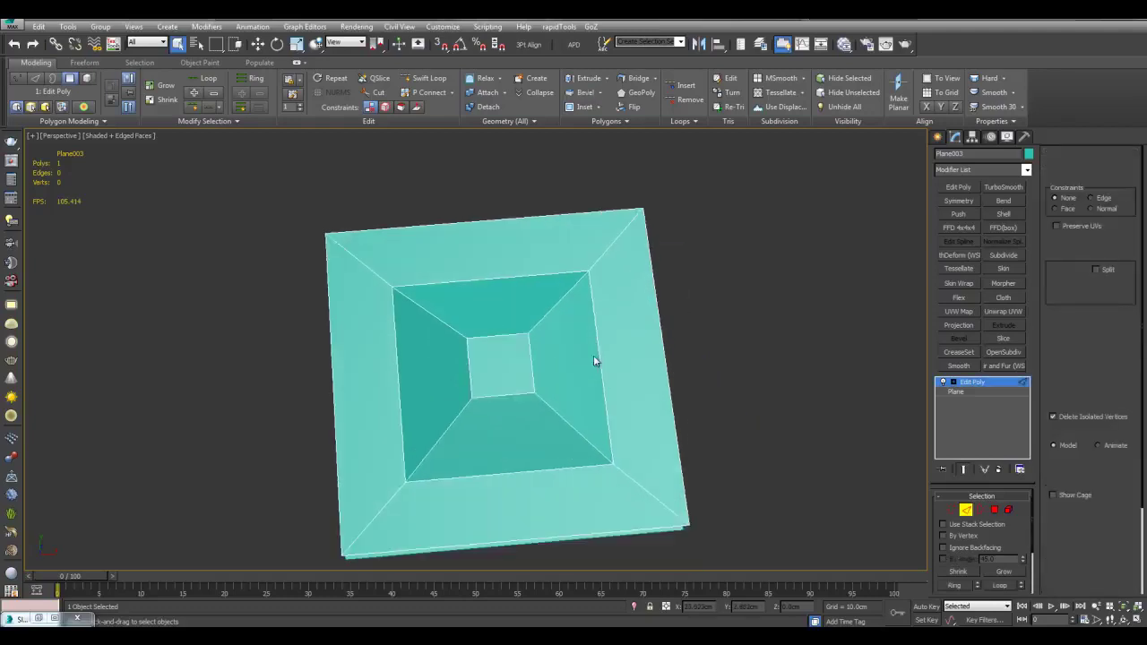
double_click(597, 353)
key("r")
left_click_drag(482, 373, 479, 383)
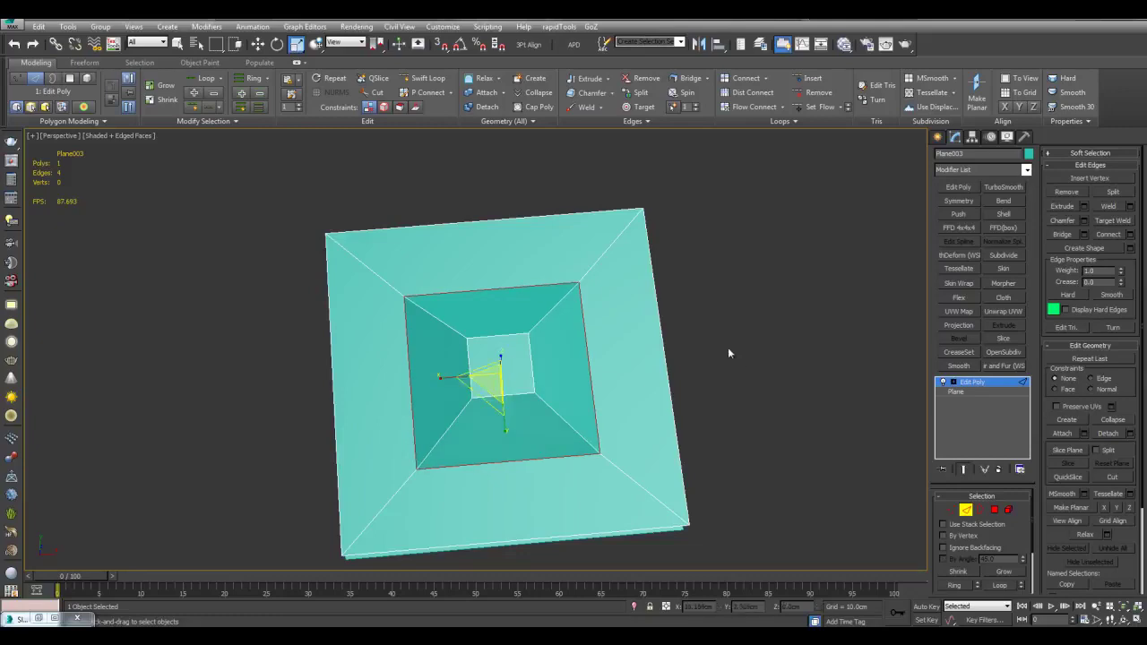
Select the pyramid's top polygon, grow the selection to its sloped sides and scale the whole pyramid up.
middle_click_drag(717, 349, 720, 324)
key("4")
left_click(505, 333)
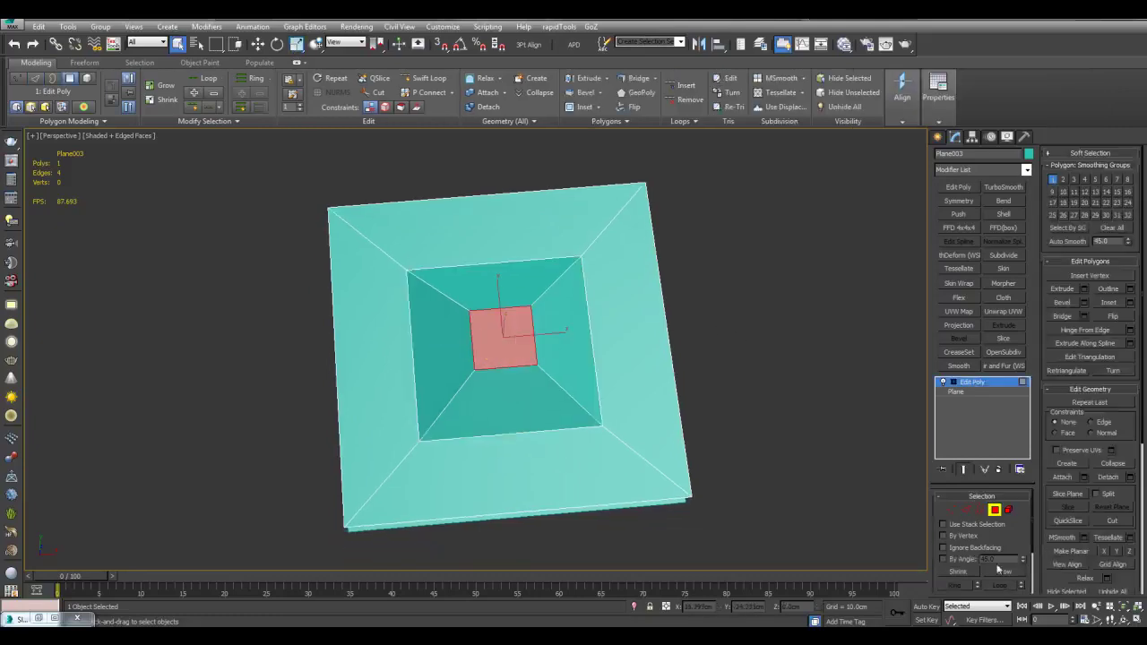
key("ctrl+Page_Up")
left_click_drag(484, 374, 482, 383)
key("4")
key("q")
Select the upper plane's outer border edges and scale them outward beyond the lower plane.
middle_click_drag(715, 344, 714, 334)
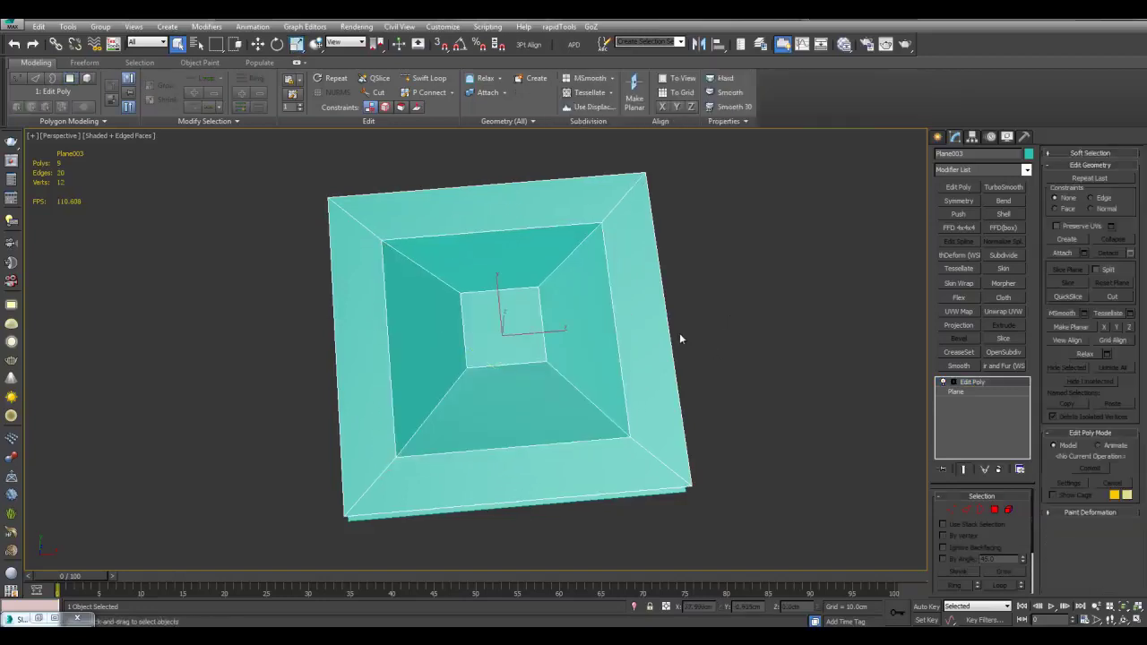
key("2")
double_click(673, 339)
key("r")
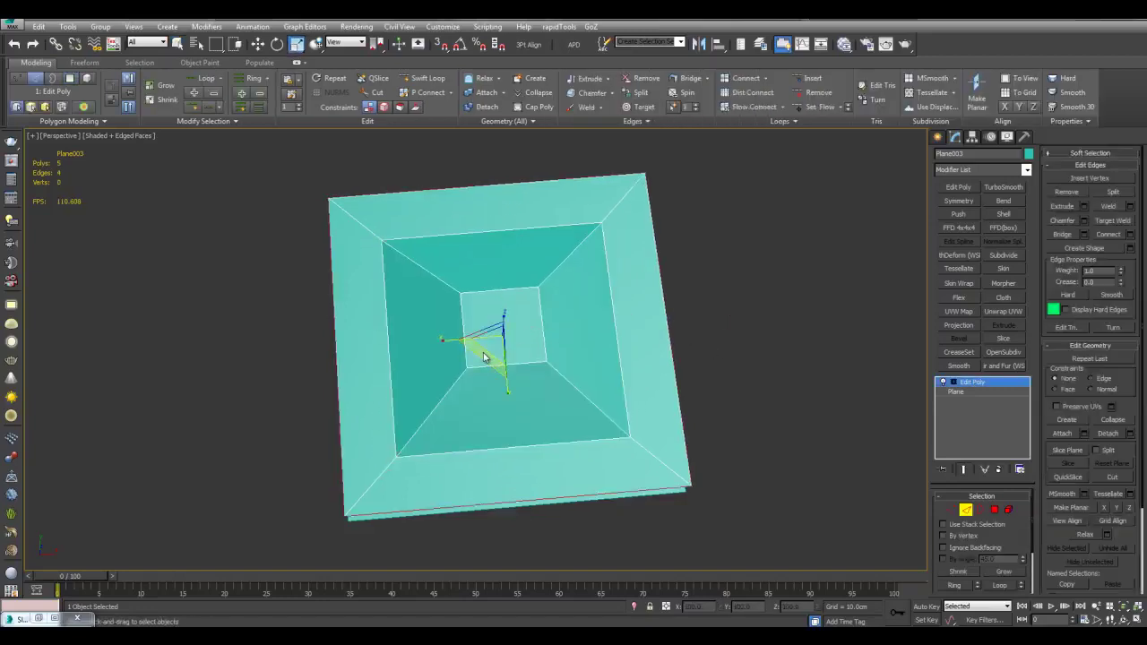
left_click_drag(484, 356, 483, 376)
key("3")
key("q")
Add a TurboSmooth modifier to the pyramid mesh and set its iterations to 3.
middle_click_drag(817, 340, 819, 294, "alt")
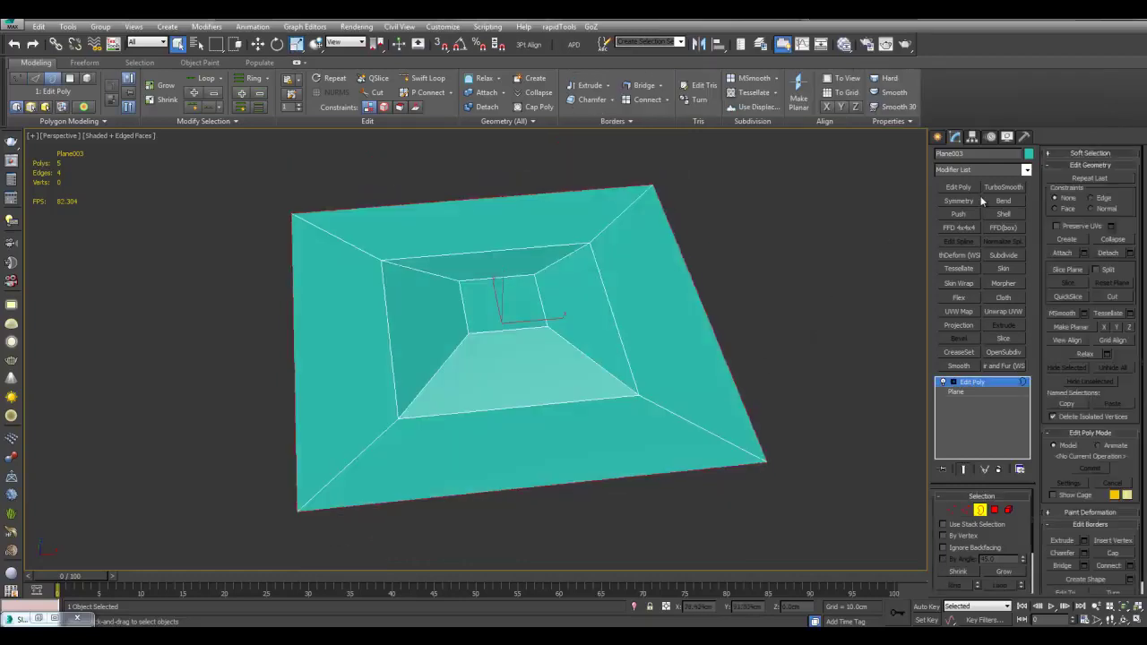
left_click(1003, 188)
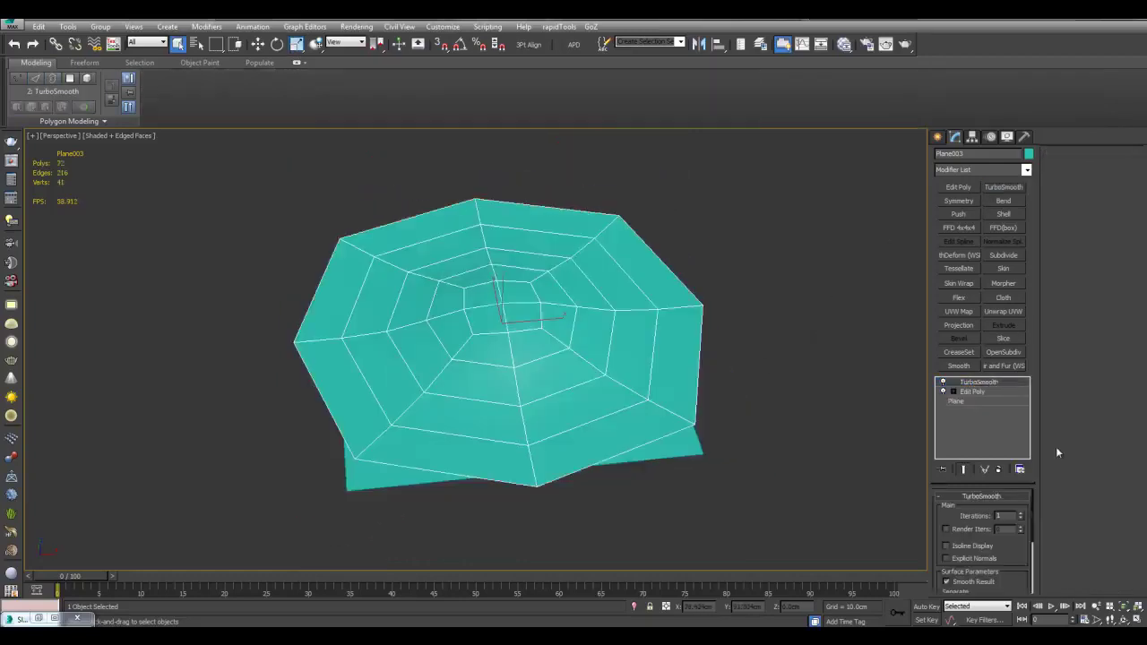
left_click(1021, 514)
left_click(1021, 514)
middle_click_drag(819, 363, 830, 431, "alt")
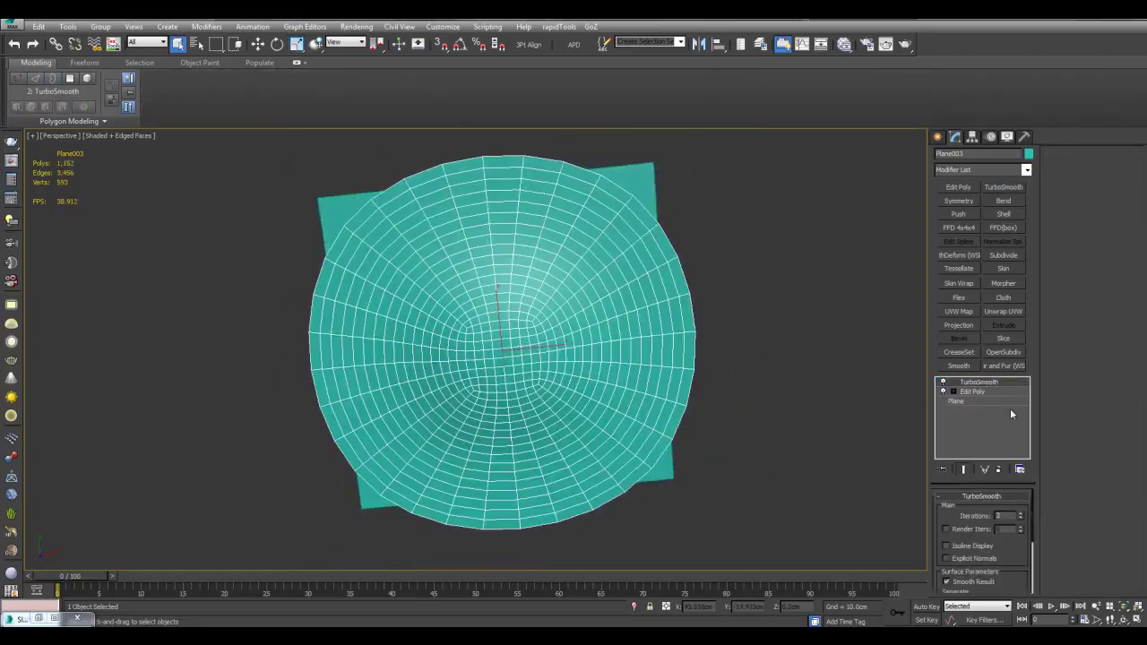
Insert a Tessellate modifier between Edit Poly and TurboSmooth on the pyramid mesh.
key("F4")
left_click(978, 396)
key("F4")
middle_click_drag(838, 321, 823, 314)
left_click(948, 271)
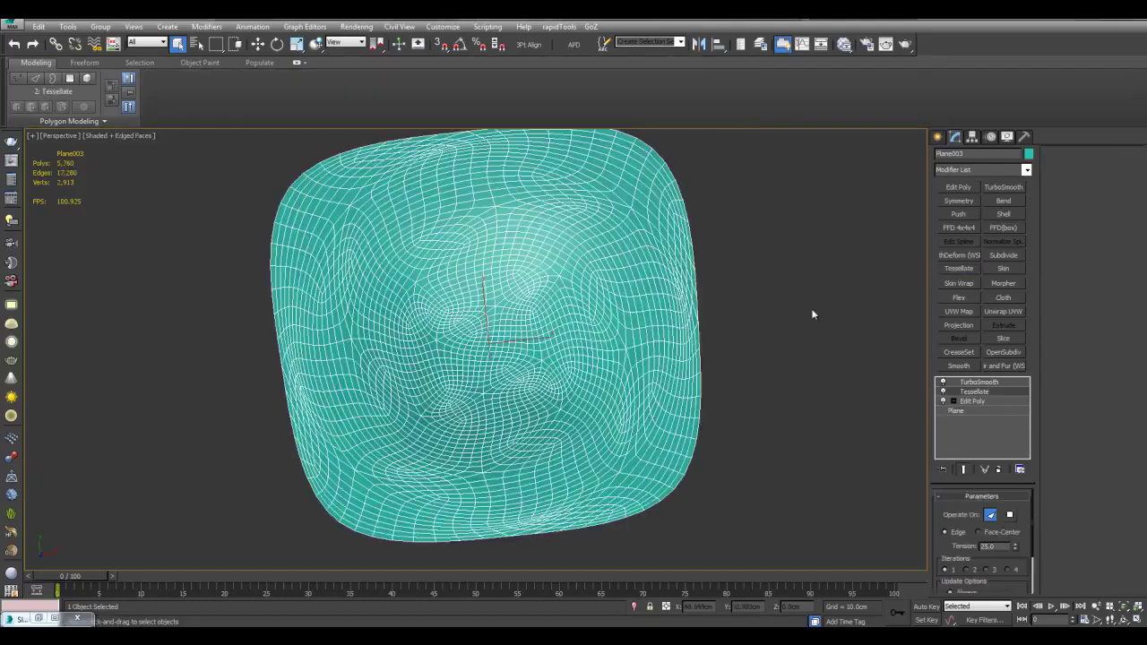
Set the Tessellate tension to 0 and make it operate on polygons instead of triangular faces.
key("F4")
key("ctrl+e")
key("ctrl+e")
key("F4")
key("ctrl+e")
right_click(1016, 546)
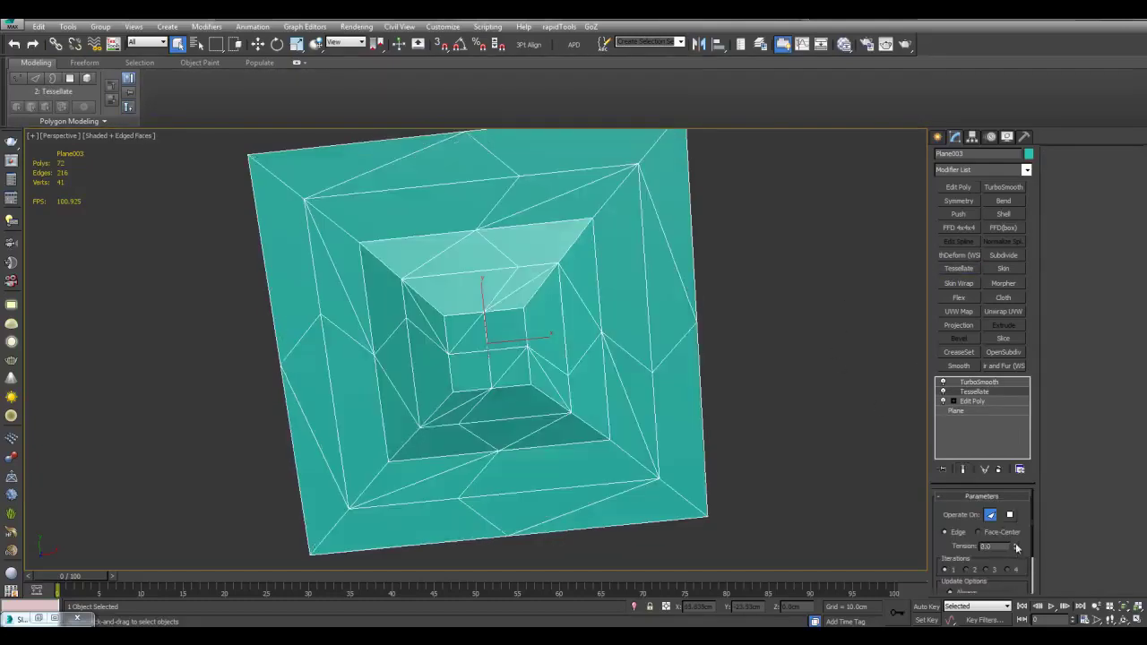
left_click(1010, 517)
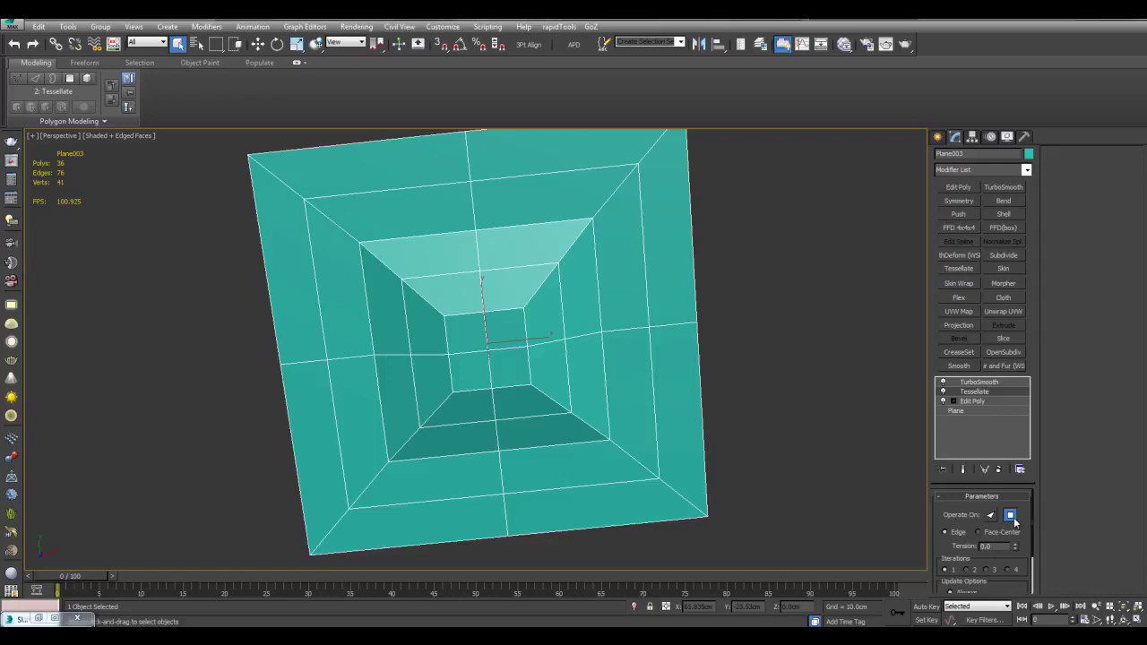
Compare Tessellate iterations of 2, 3 and 4 on the smoothed pyramid, and set the value to 3.
left_click(976, 572)
key("F4")
key("ctrl+e")
middle_click_drag(752, 463, 751, 397, "alt")
scroll(751, 397, "up", 3)
middle_click_drag(752, 397, 833, 443)
left_click(993, 567)
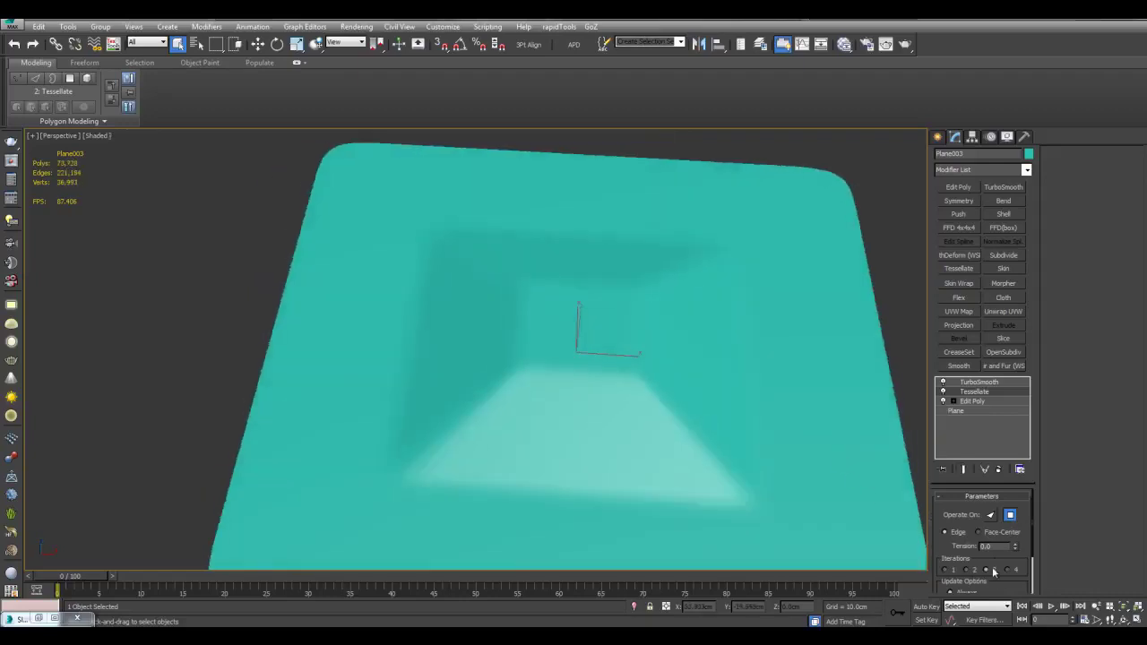
left_click(1011, 572)
middle_click_drag(855, 466, 789, 448, "alt")
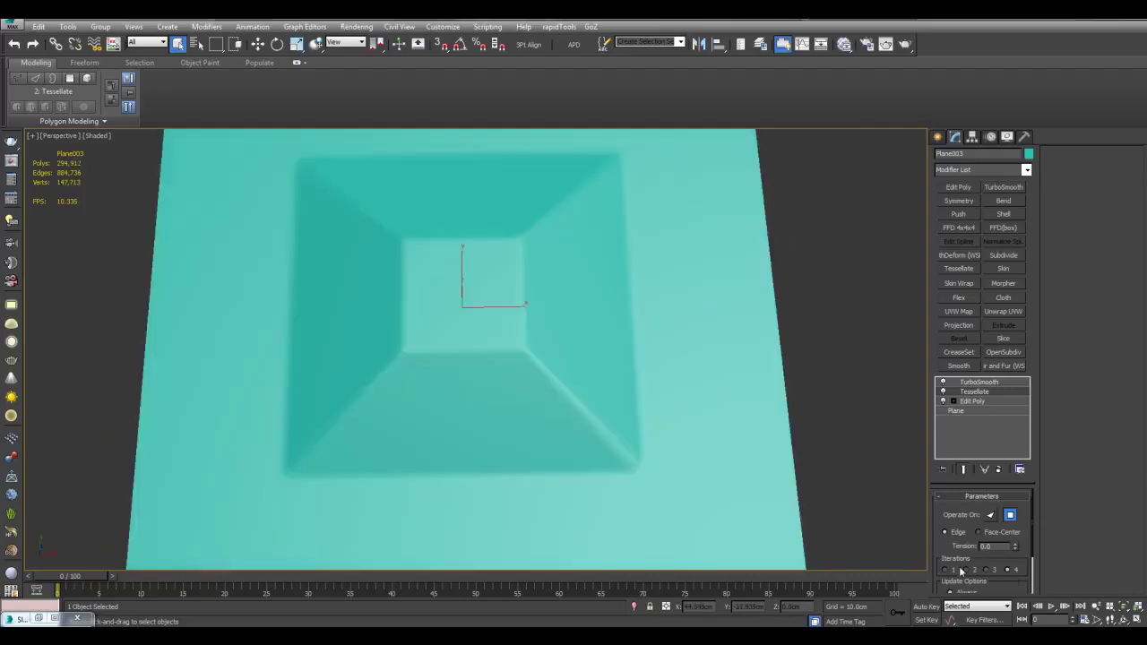
left_click(990, 571)
mouse_move(679, 404)
middle_mouse_down("alt")
mouse_move(720, 460)
mouse_move(692, 384)
mouse_move(709, 289)
mouse_move(704, 335)
mouse_move(725, 368)
mouse_move(748, 335)
mouse_move(781, 320)
mouse_move(802, 331)
mouse_move(770, 359)
middle_mouse_up("alt")
key("F4")
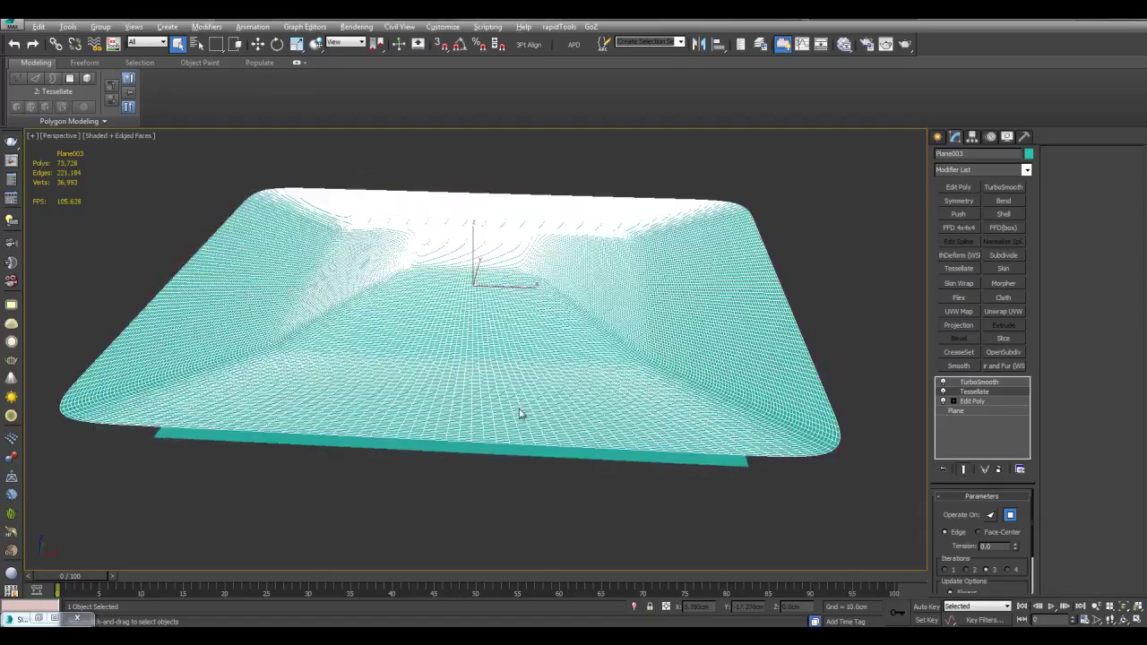
Move the flat lower plane up along Z until it sits just beneath the pyramid mesh.
middle_click_drag(523, 413, 528, 361, "alt")
left_click(527, 358)
key("w")
middle_click_drag(501, 302, 484, 300, "alt")
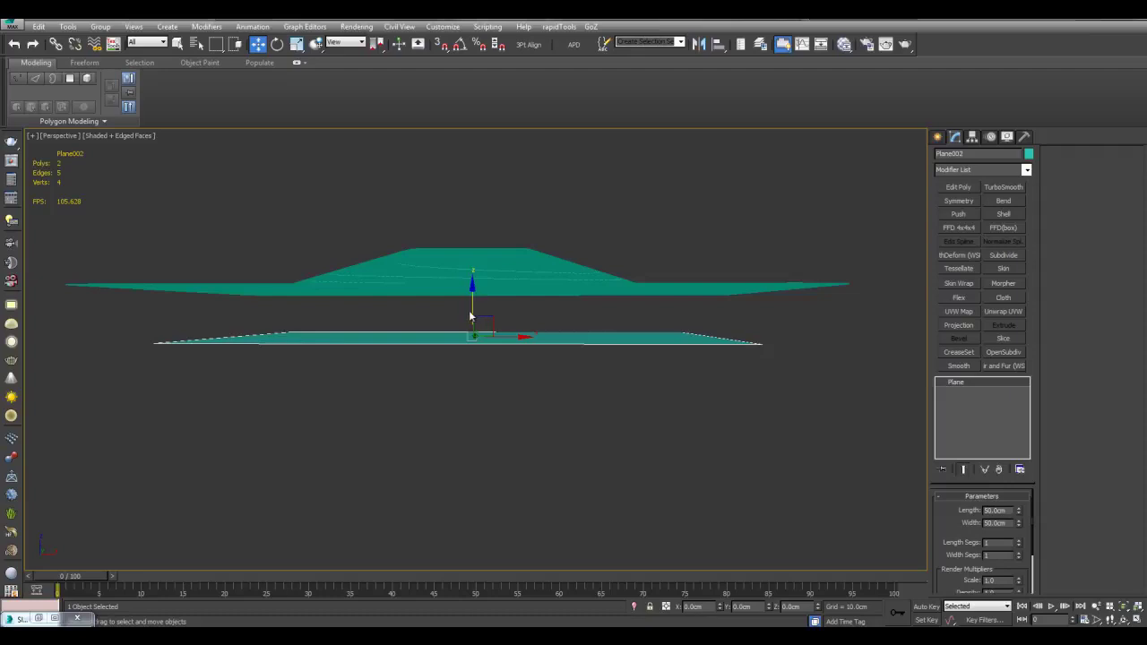
left_click_drag(470, 316, 470, 284)
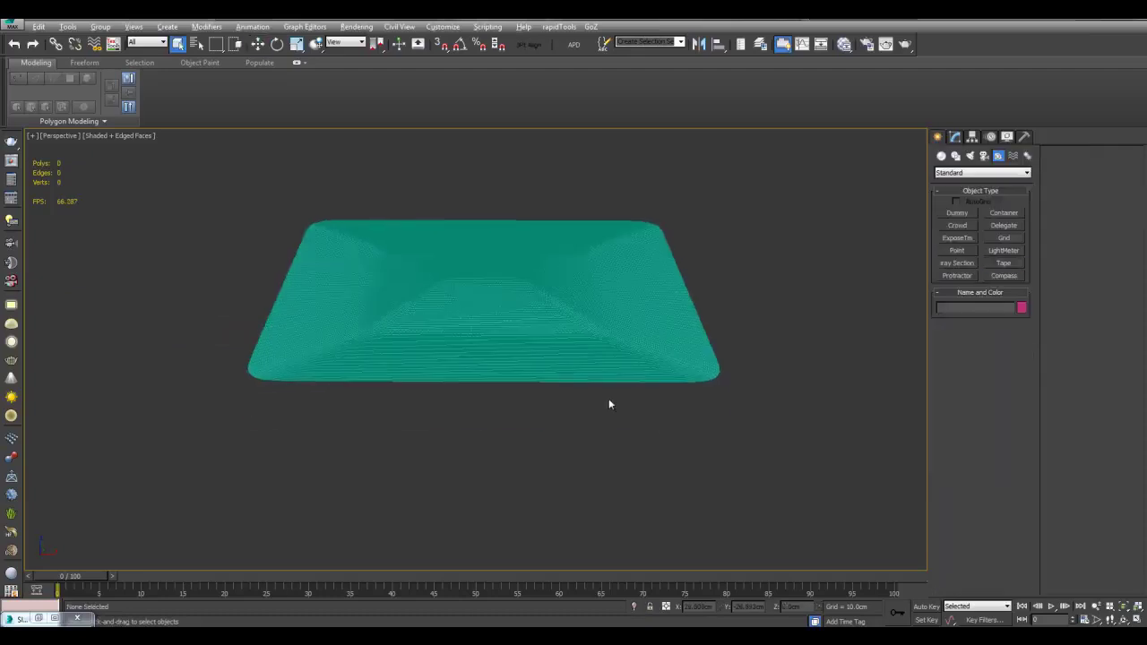
Select the flat lower plane and apply a Projection modifier to it.
middle_click_drag(609, 400, 571, 337, "alt")
left_click(570, 323)
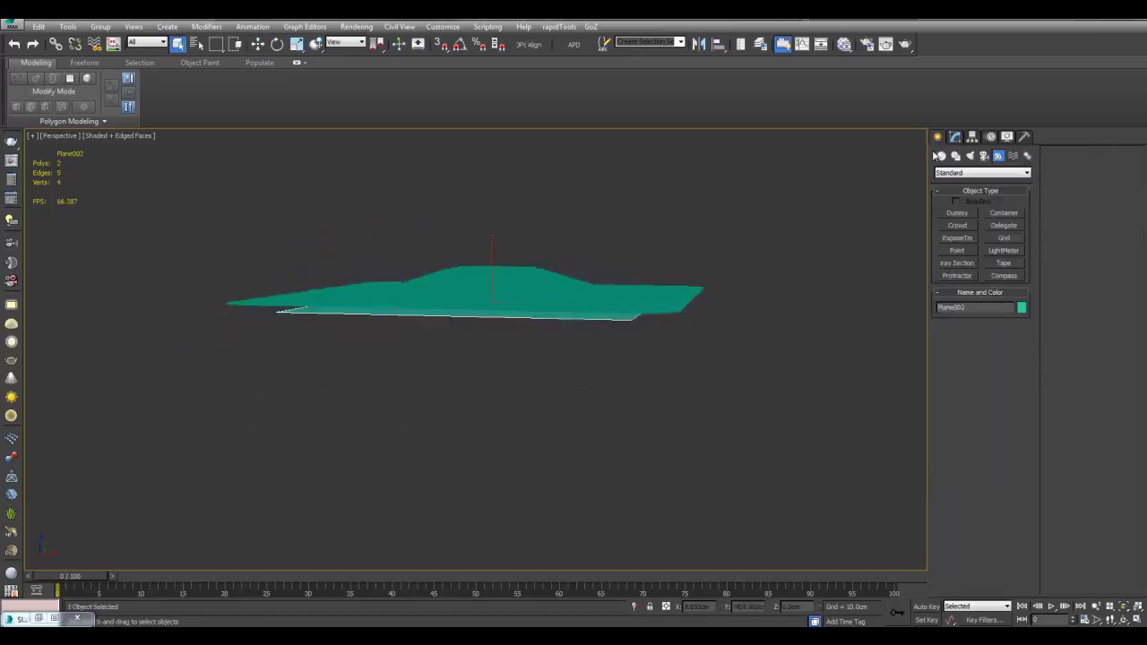
left_click(955, 136)
scroll(790, 316, "up", 2)
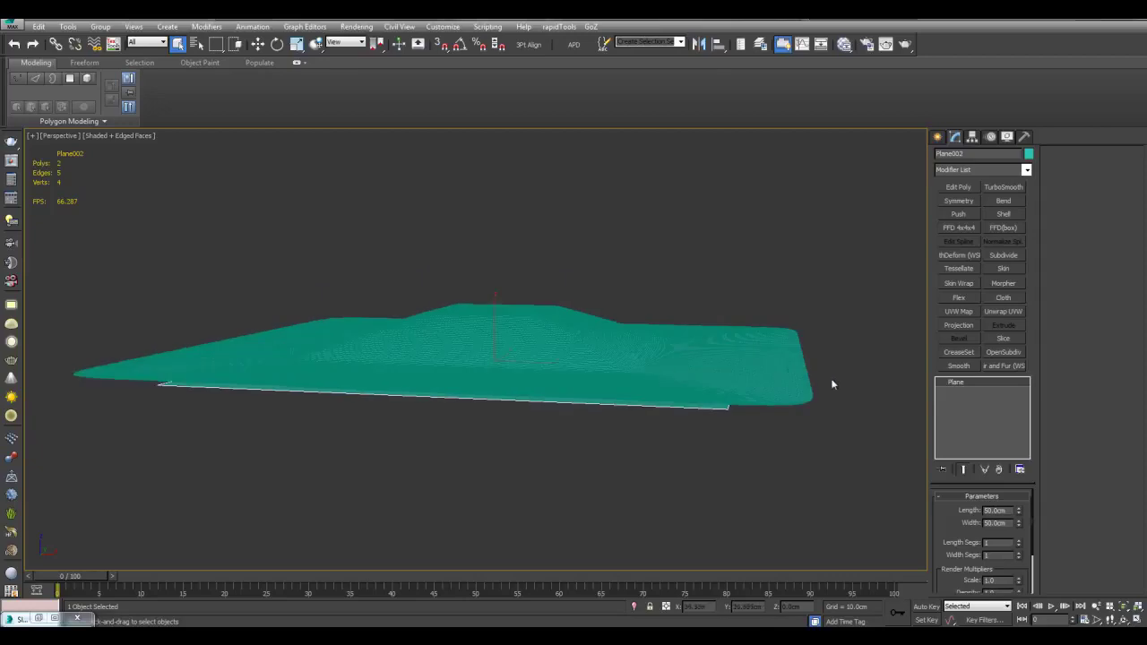
left_click(953, 326)
left_click(960, 384)
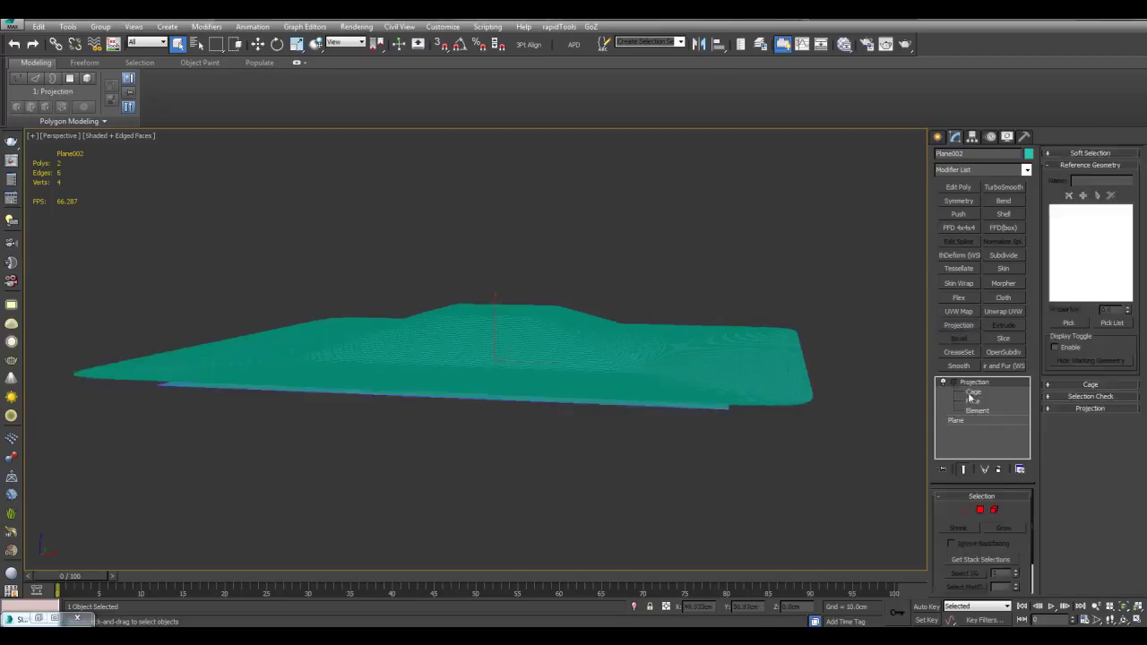
Raise the plane's projection cage along Z until it sits above the peak of the pyramid mesh.
left_click(971, 392)
middle_click_drag(567, 298, 602, 342)
key("w")
left_click_drag(523, 377, 522, 311)
middle_click_drag(622, 316, 575, 313)
Pick the high-poly pyramid mesh as the reference geometry of the plane's Projection modifier.
left_click(975, 383)
left_click(1074, 323)
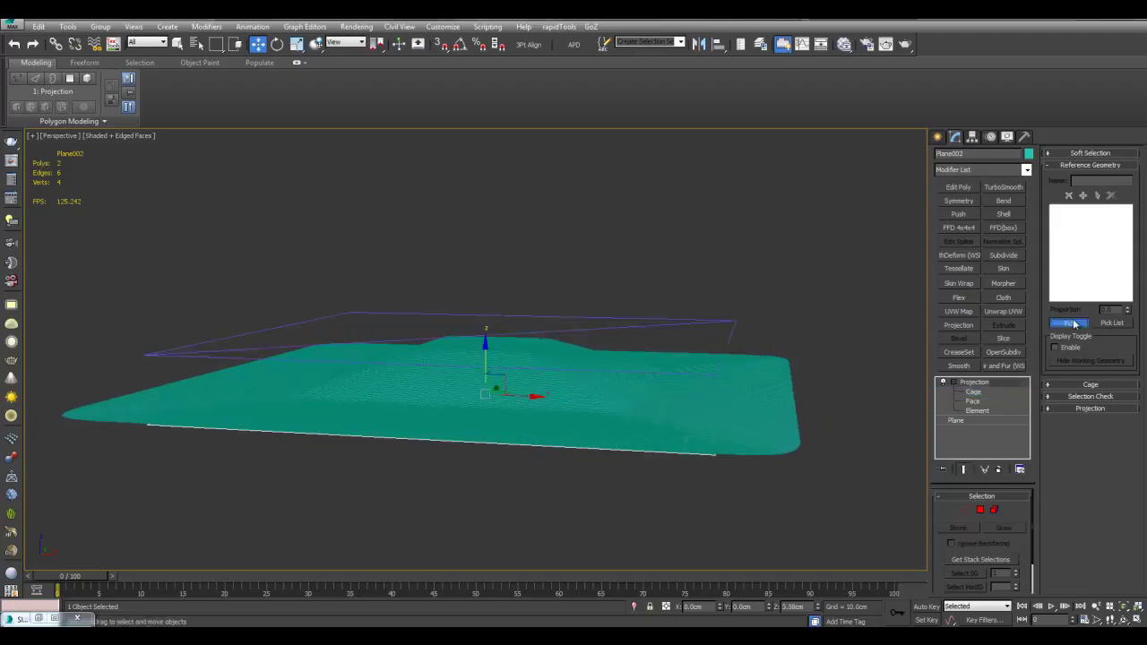
middle_click_drag(722, 298, 718, 325, "alt")
left_click(699, 368)
middle_click_drag(779, 347, 751, 361)
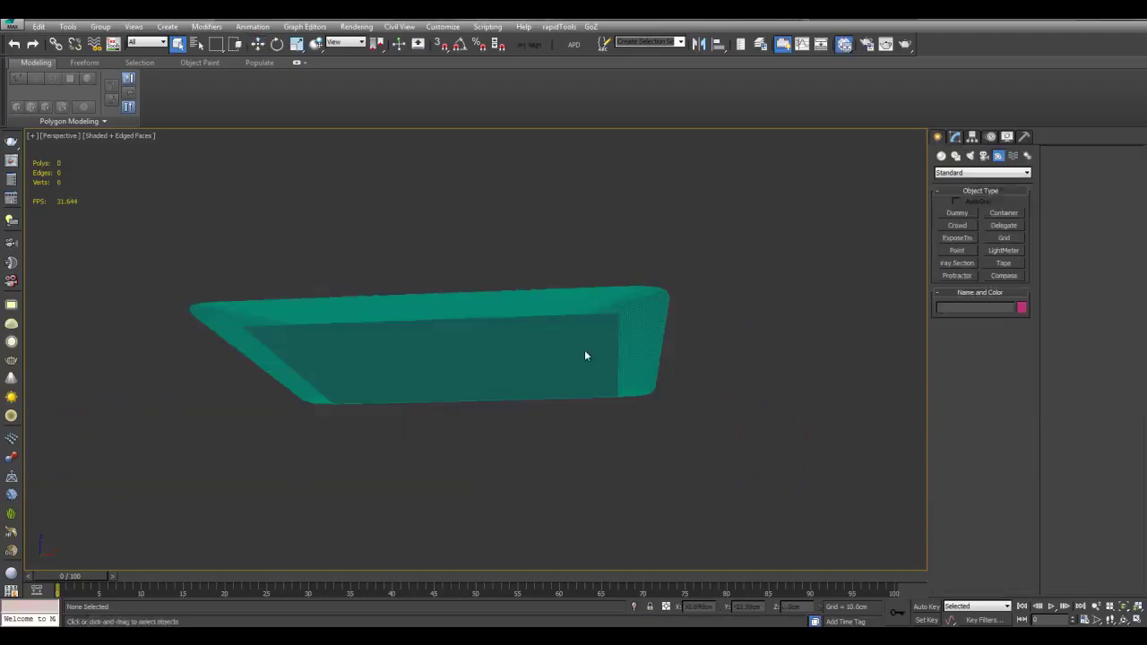
Select the lower plane from underneath and open the Render To Texture dialog for it.
left_click(550, 341)
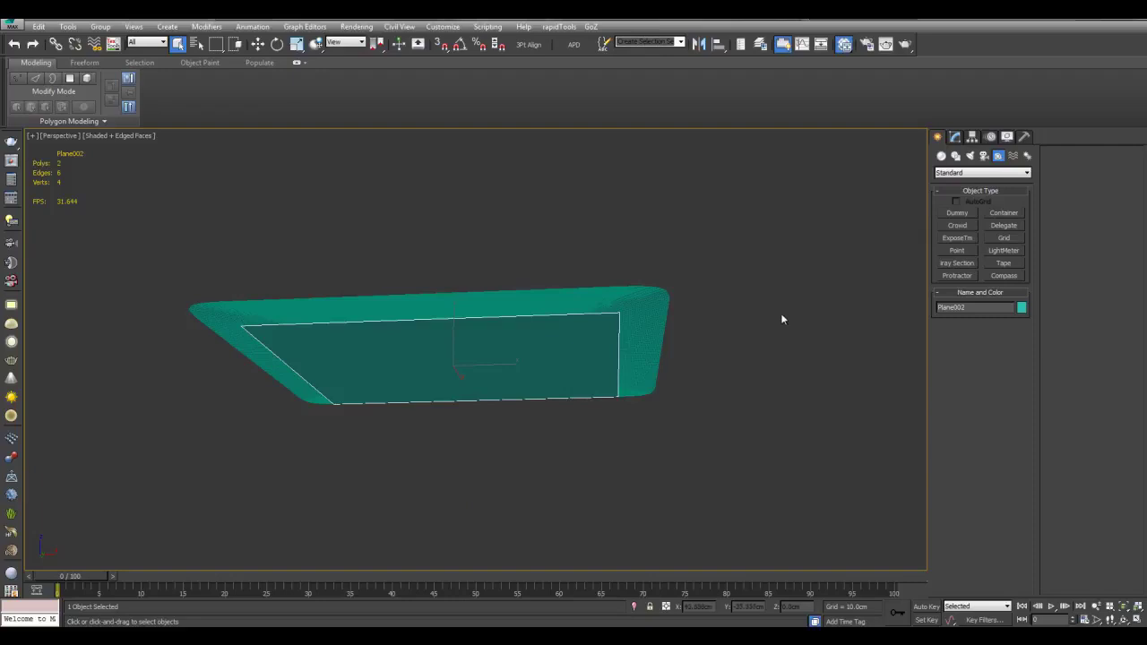
middle_click_drag(781, 313, 774, 347)
left_click(365, 30)
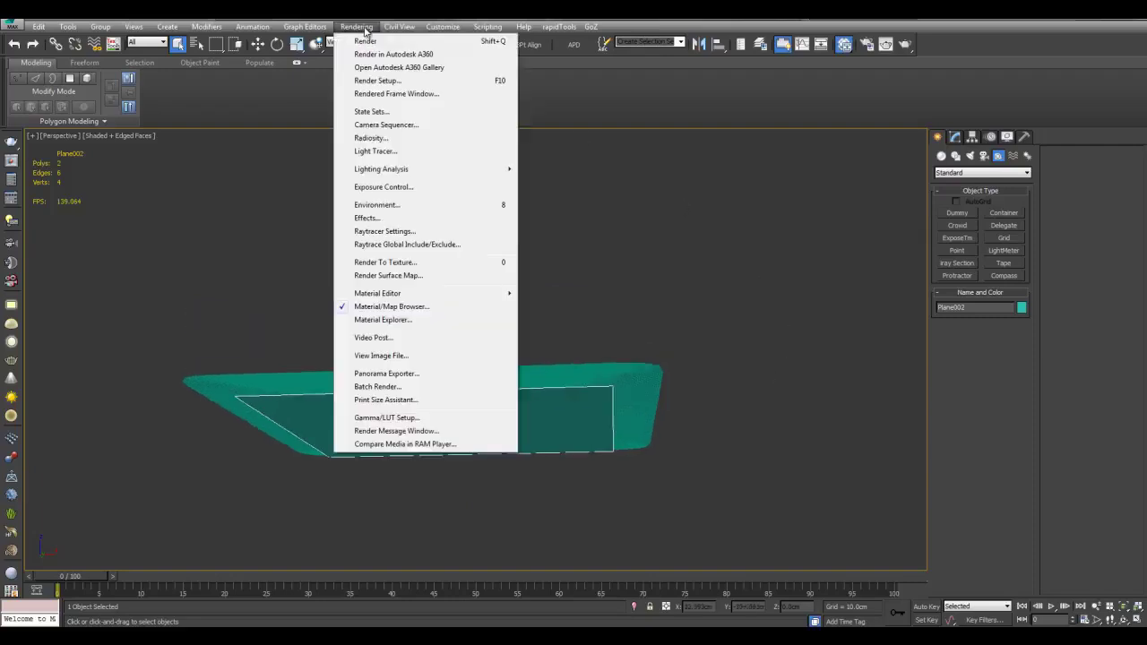
left_click(712, 285)
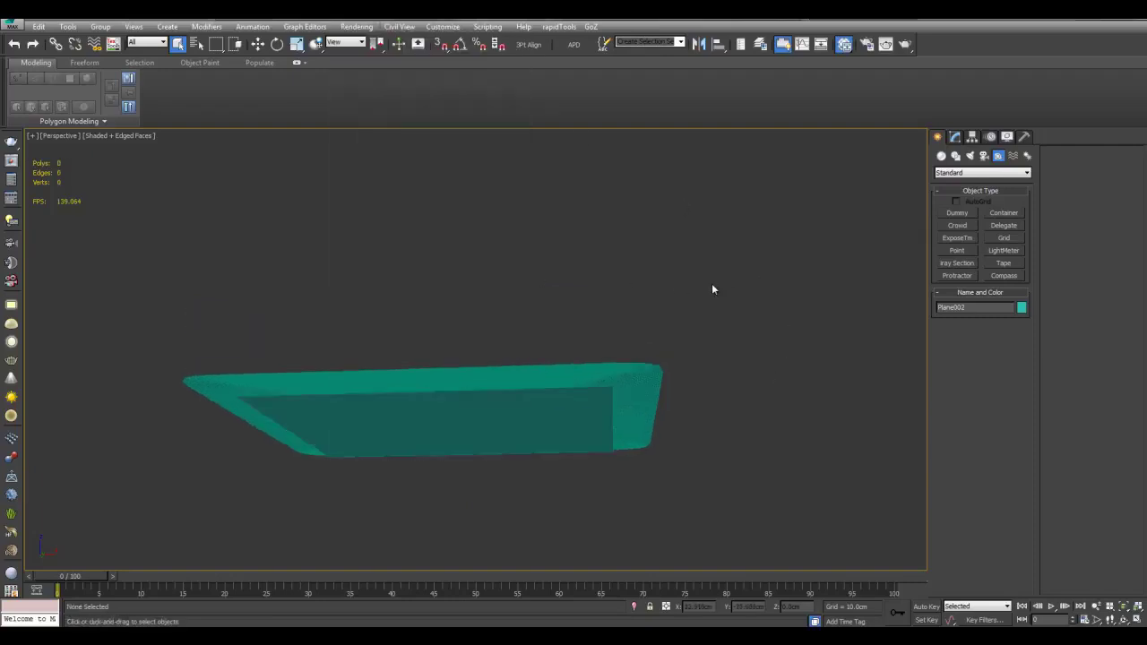
key("ctrl+z")
key("ctrl+z")
key("0")
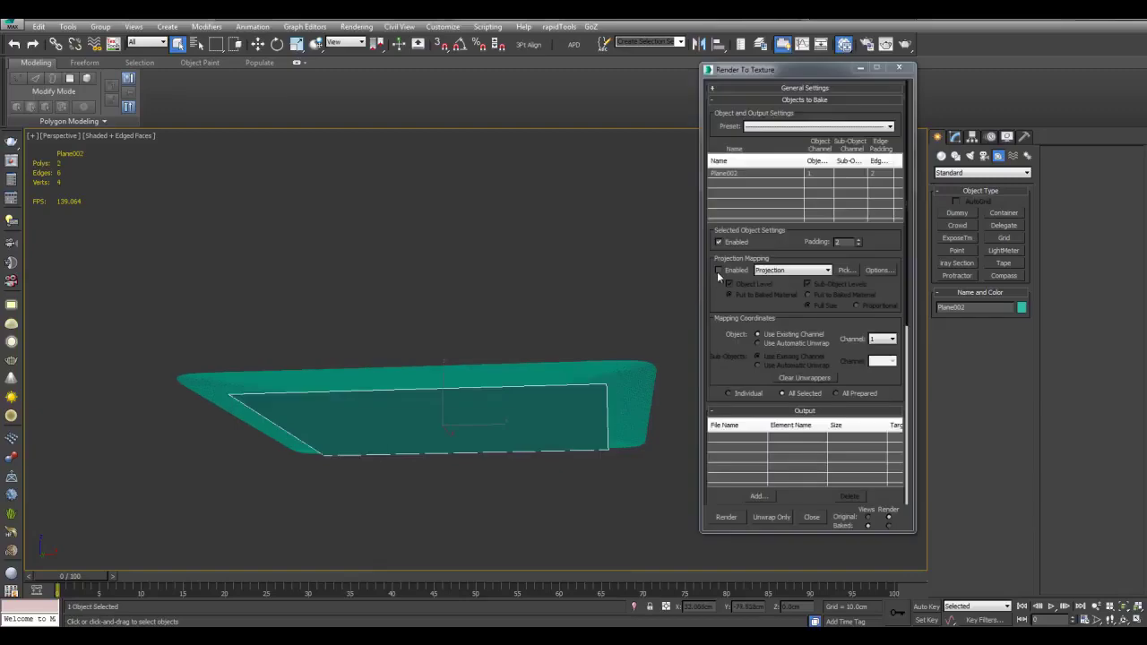
Enable projection mapping for the plane's bake and turn on the Hammersley global supersampler through the projection options.
left_click(719, 271)
left_click(874, 271)
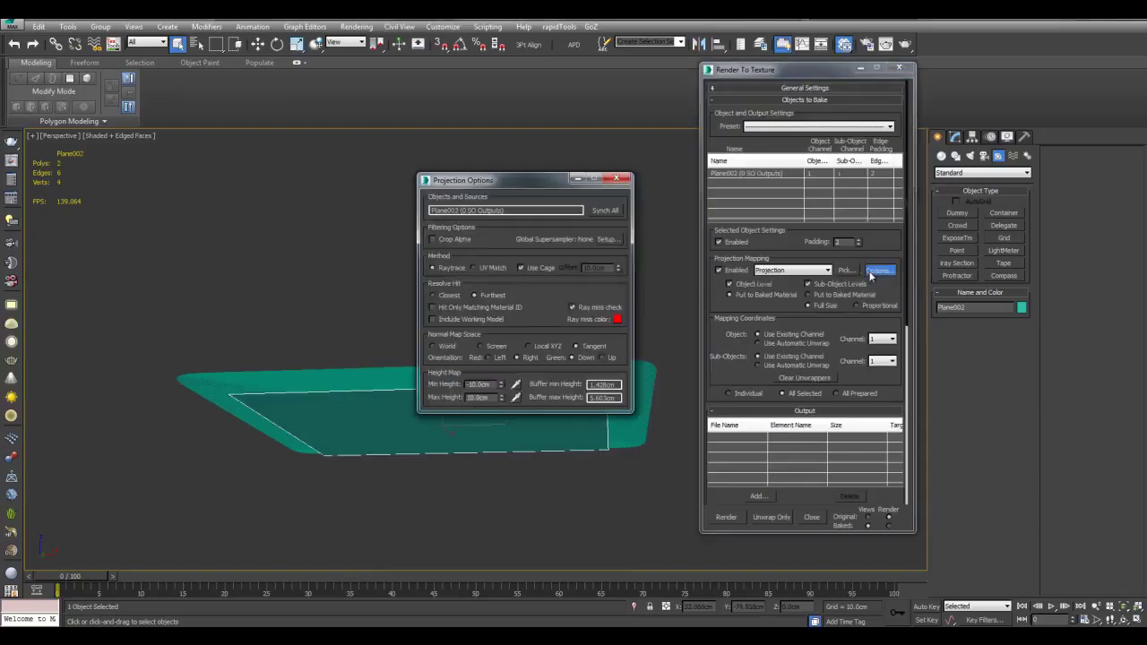
left_click(607, 239)
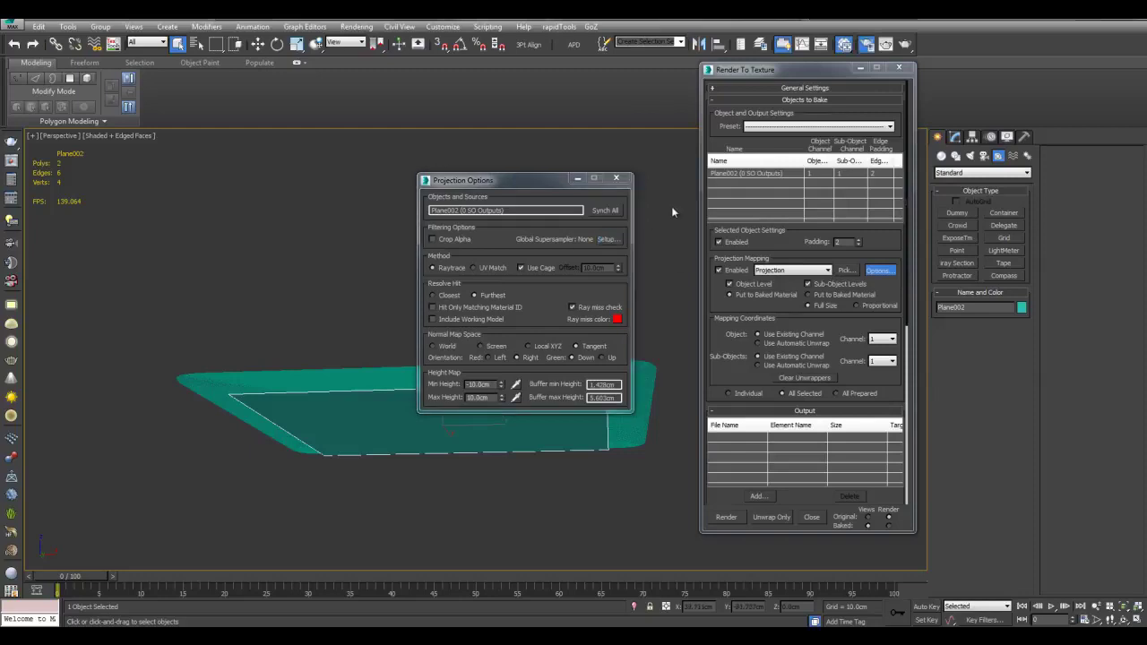
left_click(785, 417)
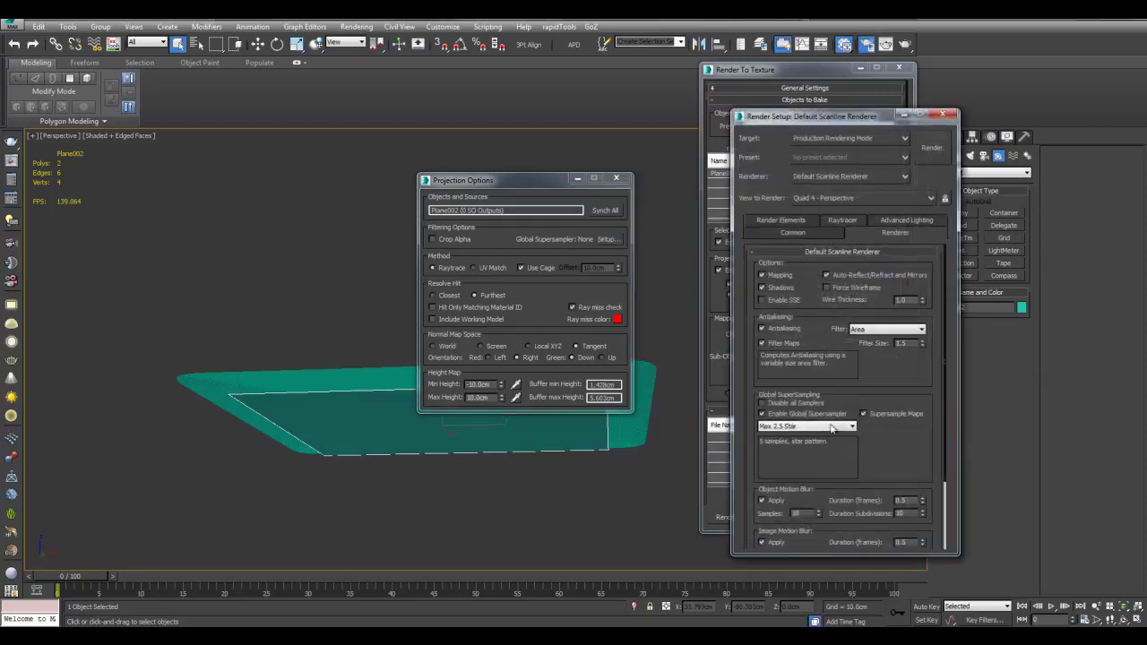
left_click(832, 427)
left_click(838, 443)
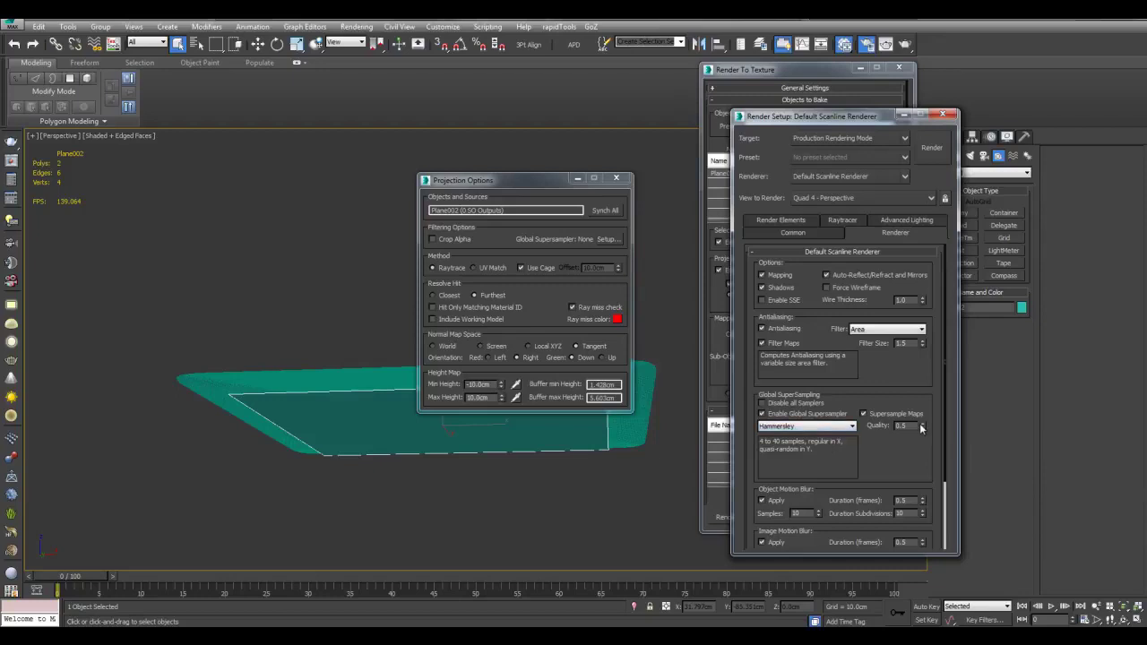
left_click(943, 114)
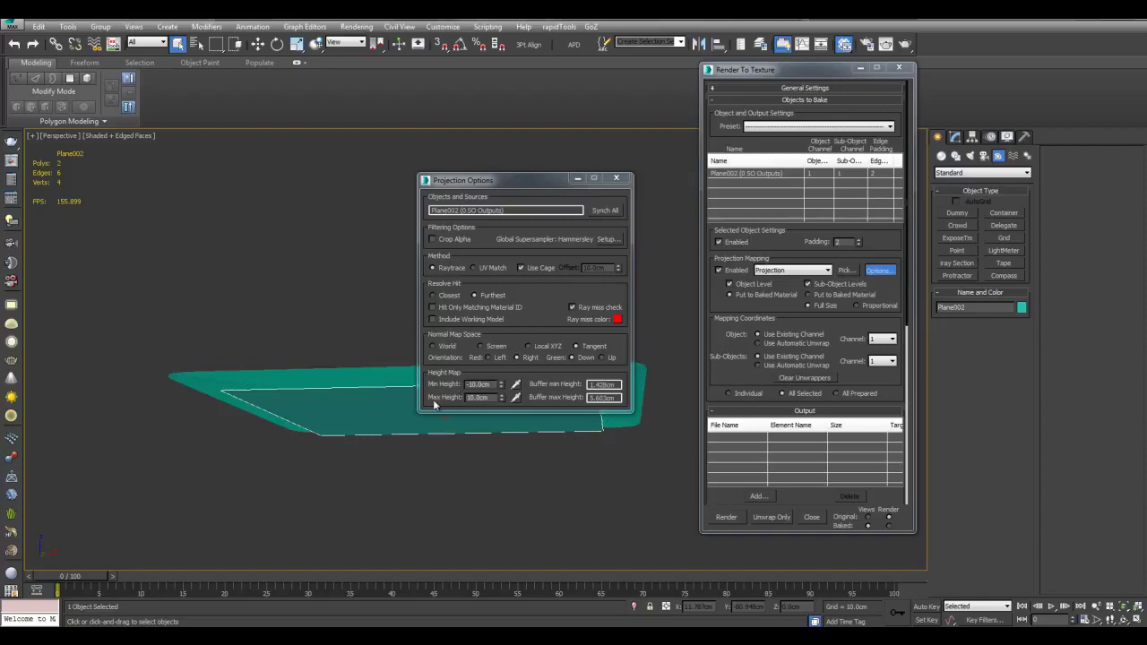
Sample the pyramid's geometry to set the height map's minimum height to 1.428 cm and maximum height to 5.603 cm.
middle_click_drag(328, 385, 325, 368, "alt")
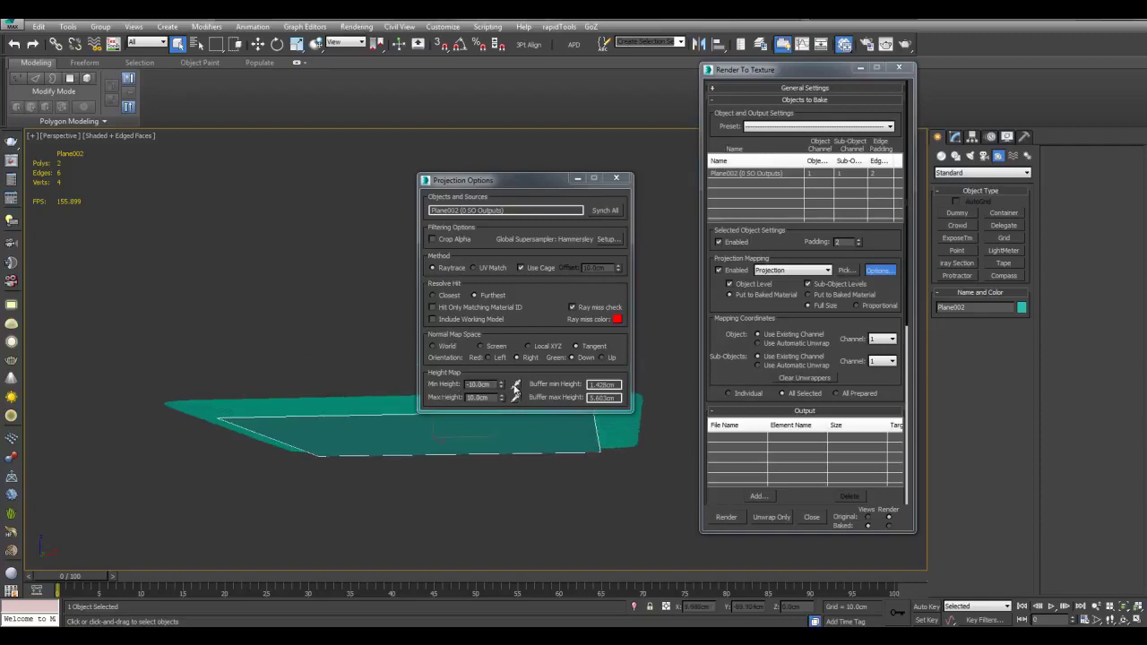
middle_click_drag(376, 395, 344, 366, "alt")
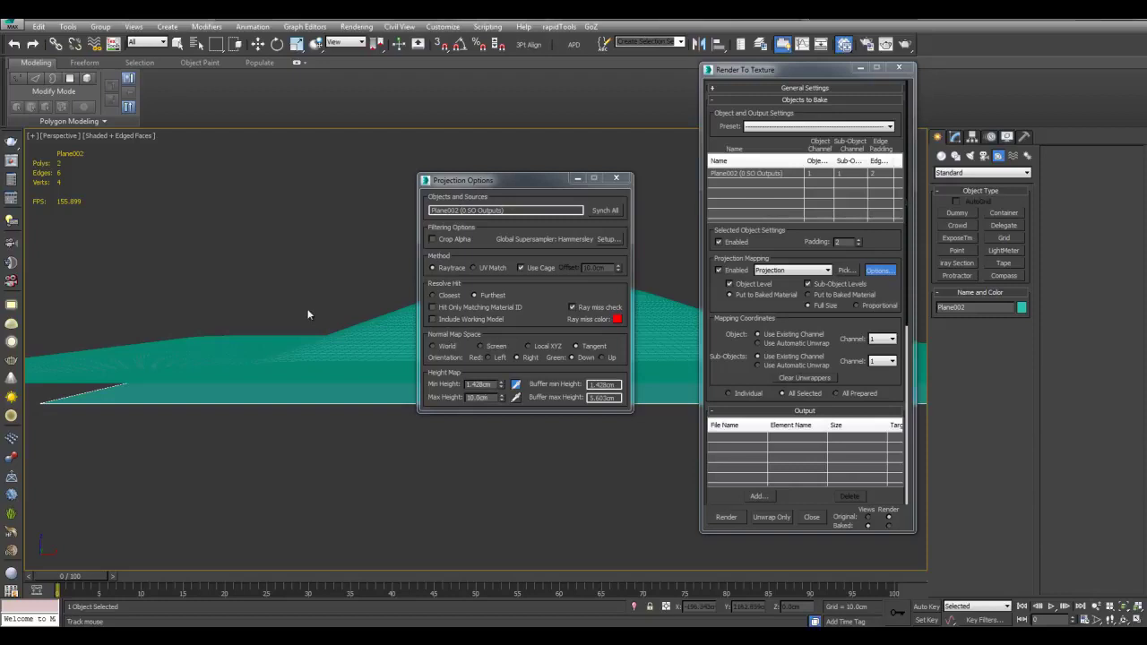
middle_click_drag(308, 313, 419, 324, "alt")
left_click(309, 336)
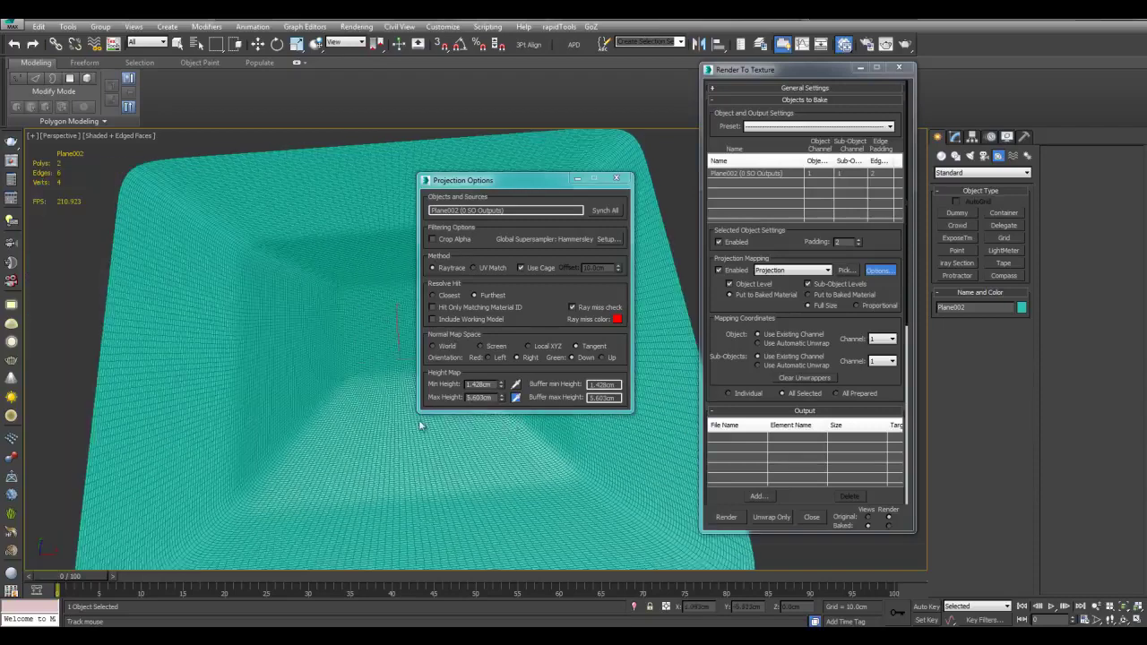
left_click(616, 178)
Add a HeightMap output element to the bake with a 512x512 map size.
middle_click_drag(600, 338, 681, 342, "alt")
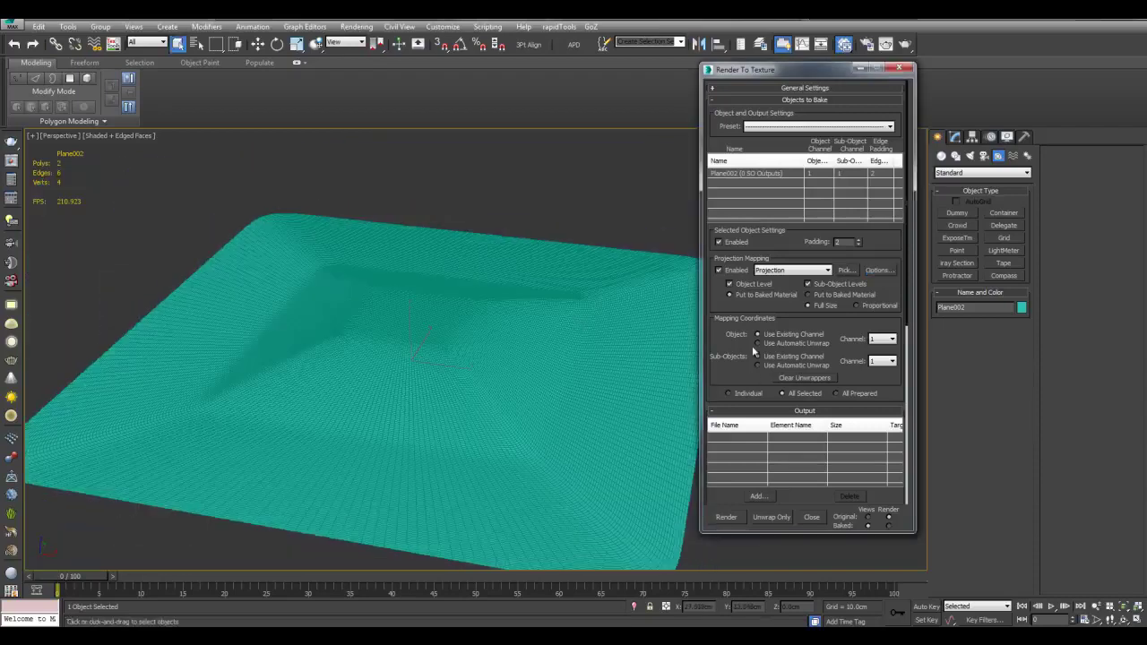
scroll(752, 346, "down", 3)
left_click(757, 381)
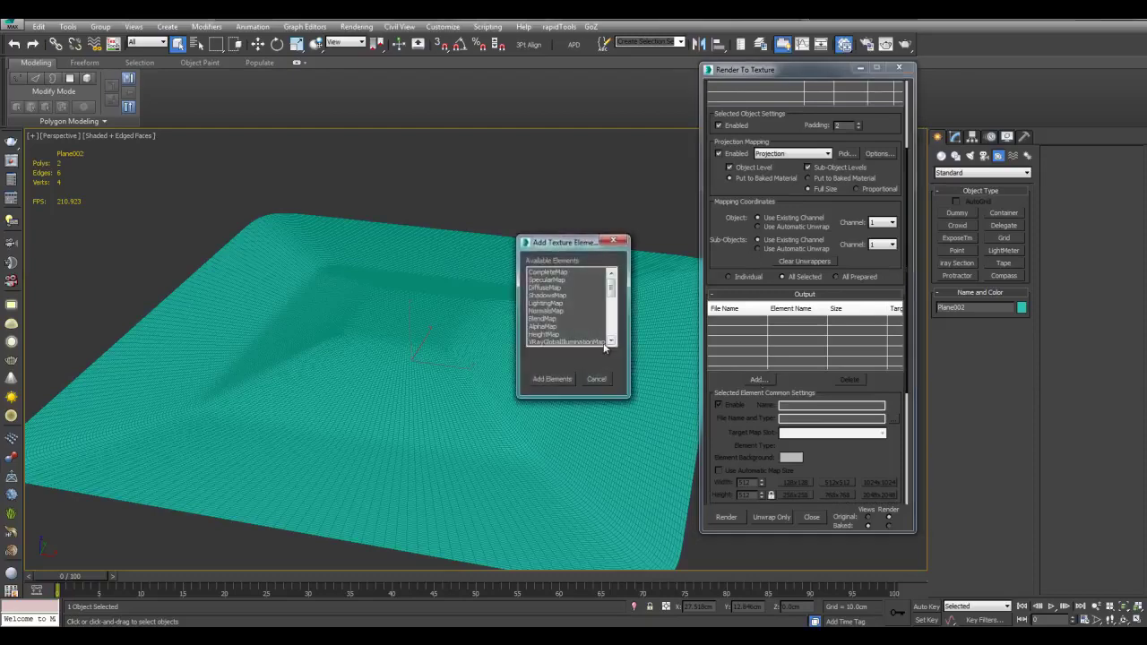
left_click(553, 335)
left_click(552, 379)
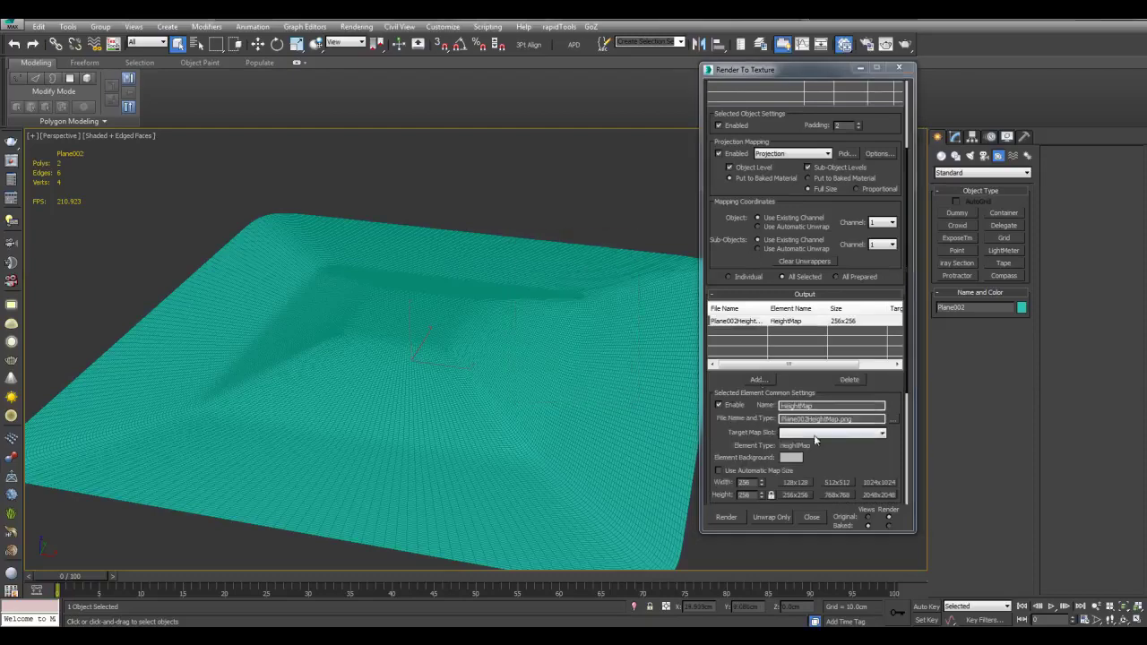
left_click(837, 482)
scroll(843, 412, "down", 2)
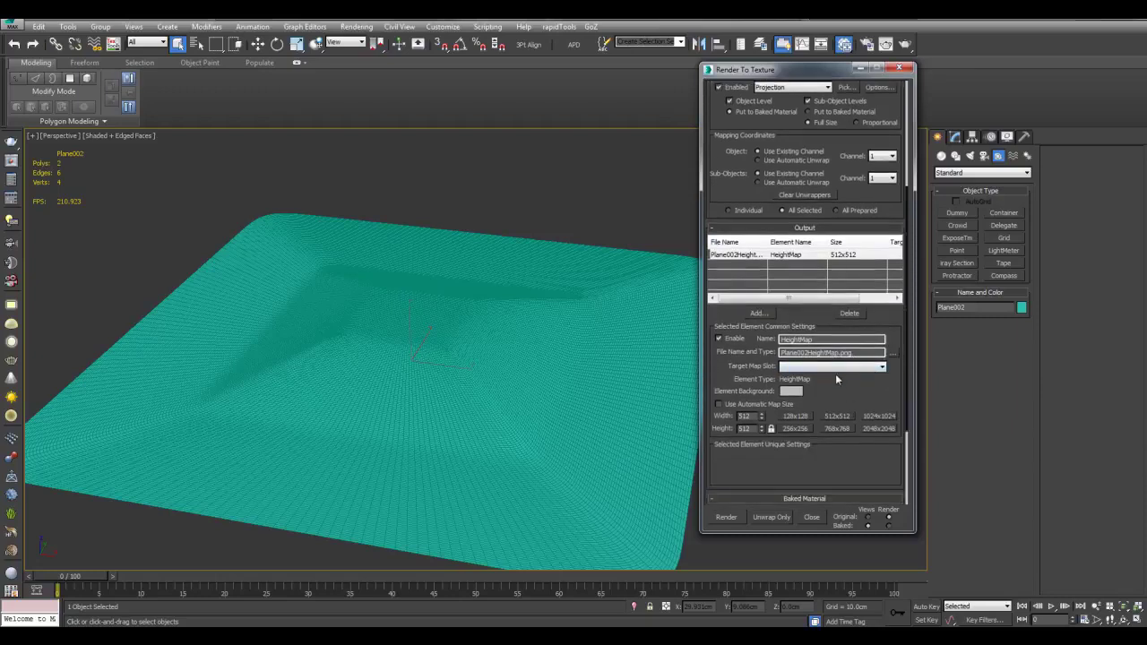
Set the bake to Render to Files Only and close the Render To Texture dialog.
scroll(836, 374, "down", 1)
left_click_drag(827, 443, 827, 334)
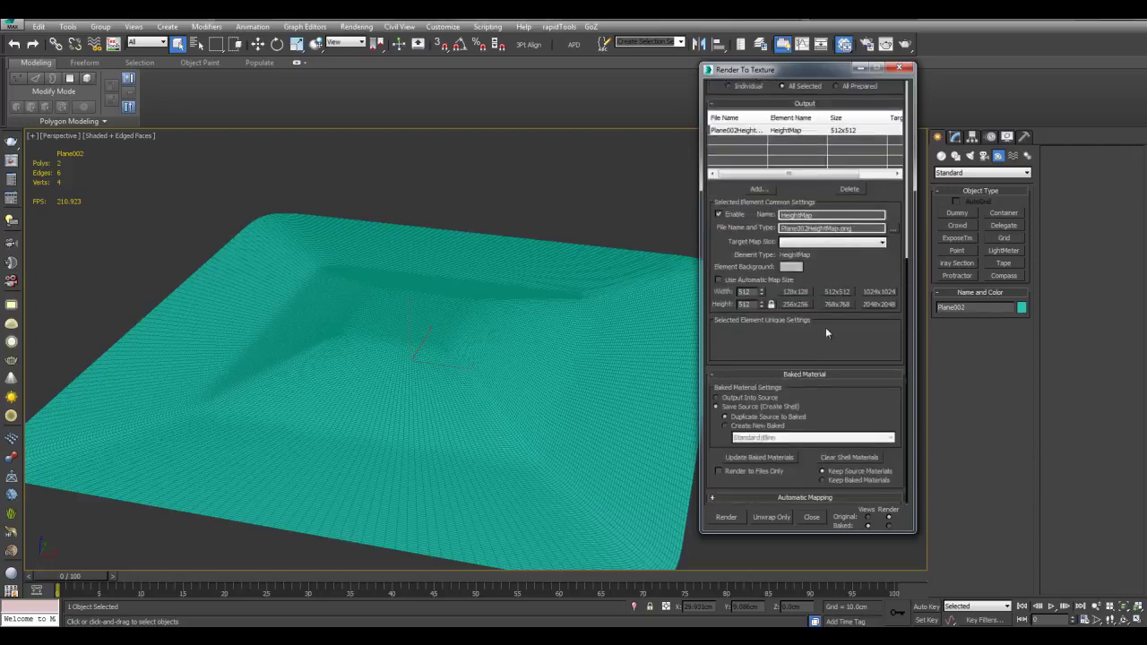
left_click(742, 475)
middle_click_drag(613, 421, 632, 395, "alt")
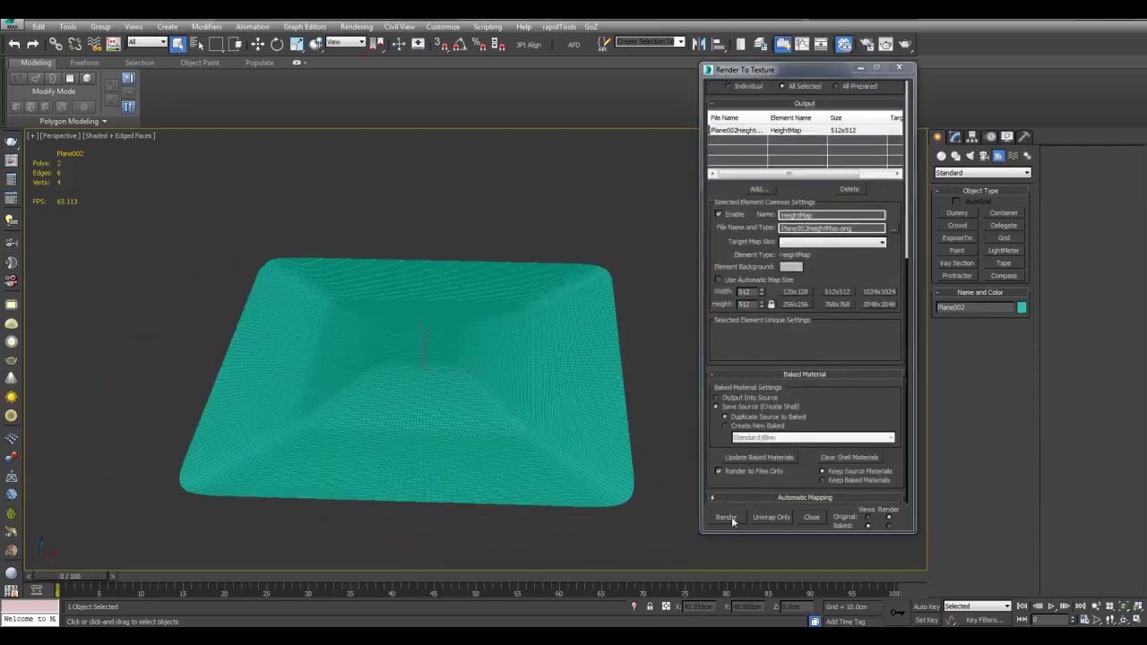
left_click(899, 70)
Unhide all scene objects and hide the pyramid mesh together with its lower plane.
middle_click_drag(743, 327, 740, 291, "alt")
right_click(739, 292)
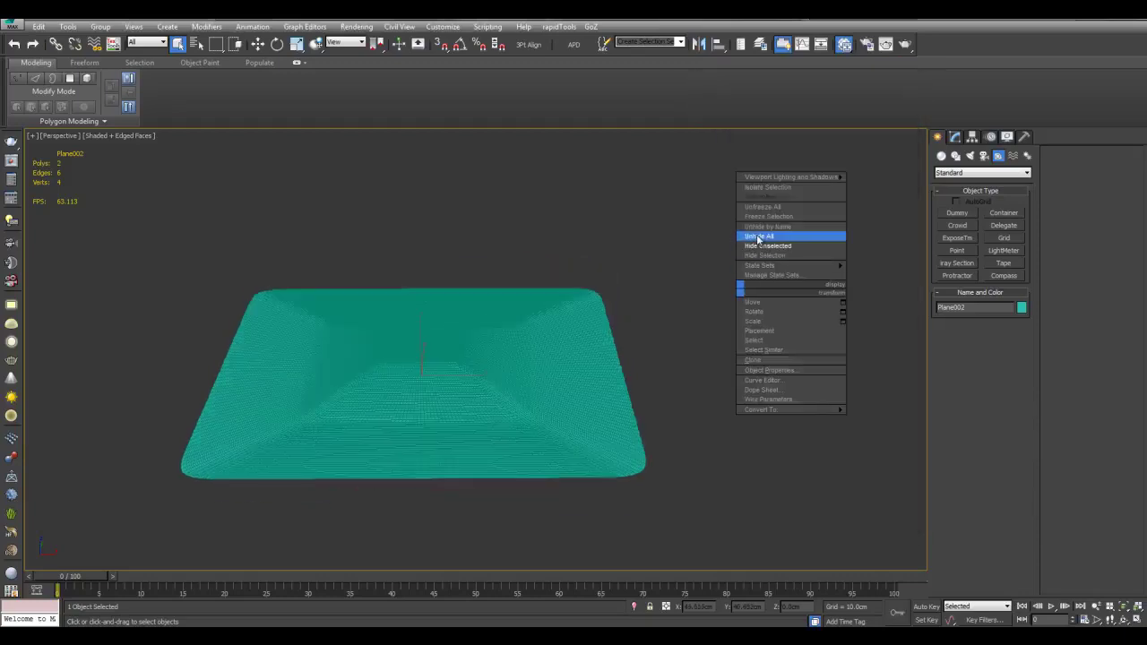
left_click(755, 237)
middle_click_drag(640, 332, 594, 311, "alt")
left_click_drag(527, 417, 529, 412)
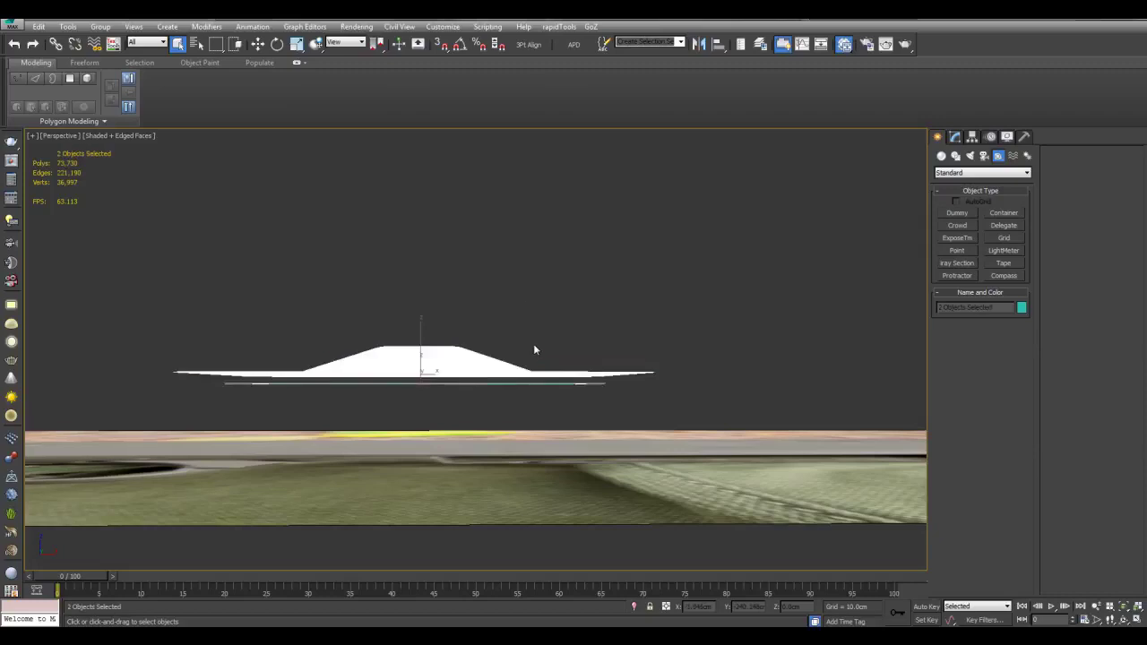
right_click(533, 344)
left_click(556, 308)
Create a short cylinder with 1 height segment and 32 sides beside the circled button in the reference image.
middle_click_drag(542, 356, 567, 370, "alt")
scroll(520, 430, "down", 4)
scroll(775, 356, "up", 5)
scroll(567, 389, "up", 3)
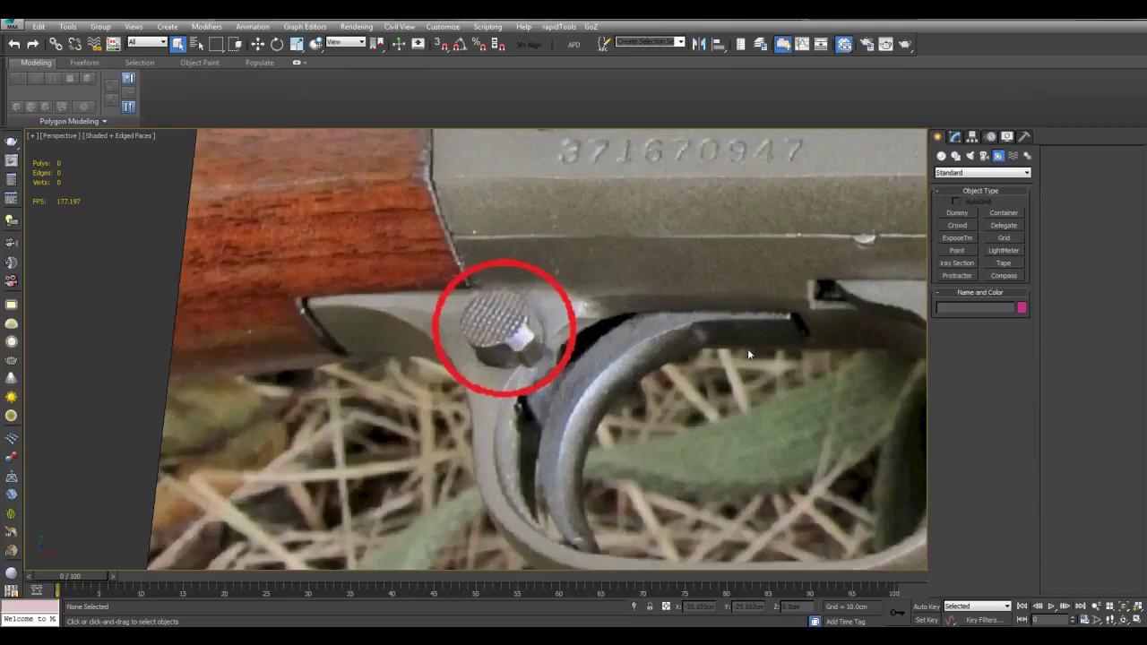
left_click(941, 156)
left_click(971, 240)
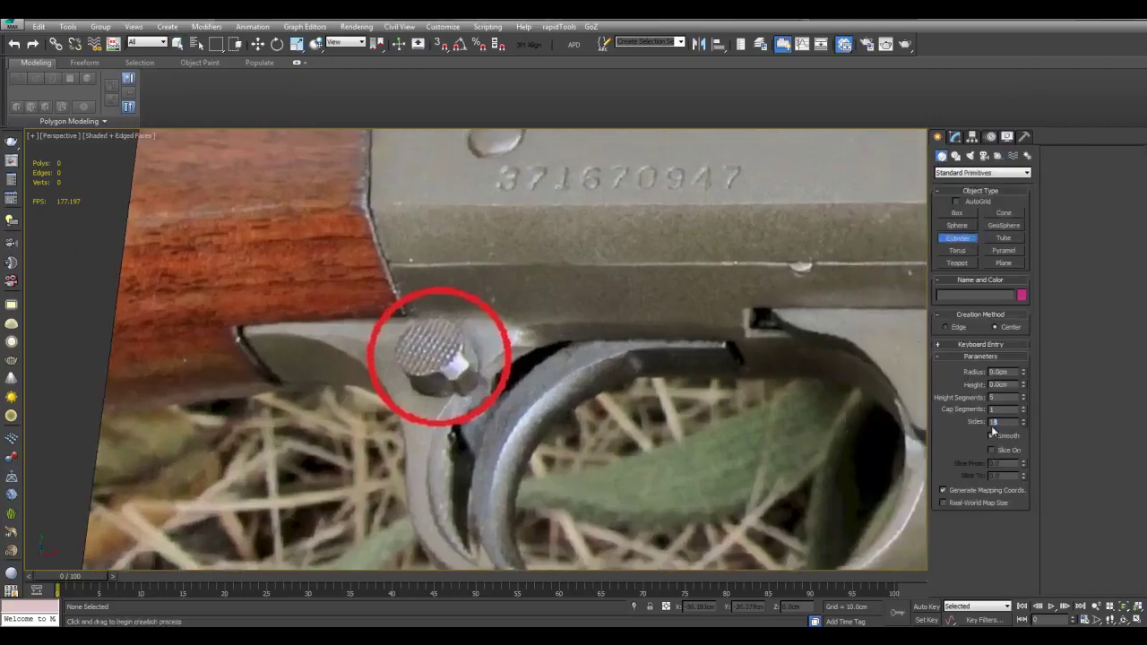
left_click_drag(993, 427, 958, 427)
type("1")
type("32")
middle_click_drag(737, 372, 730, 372)
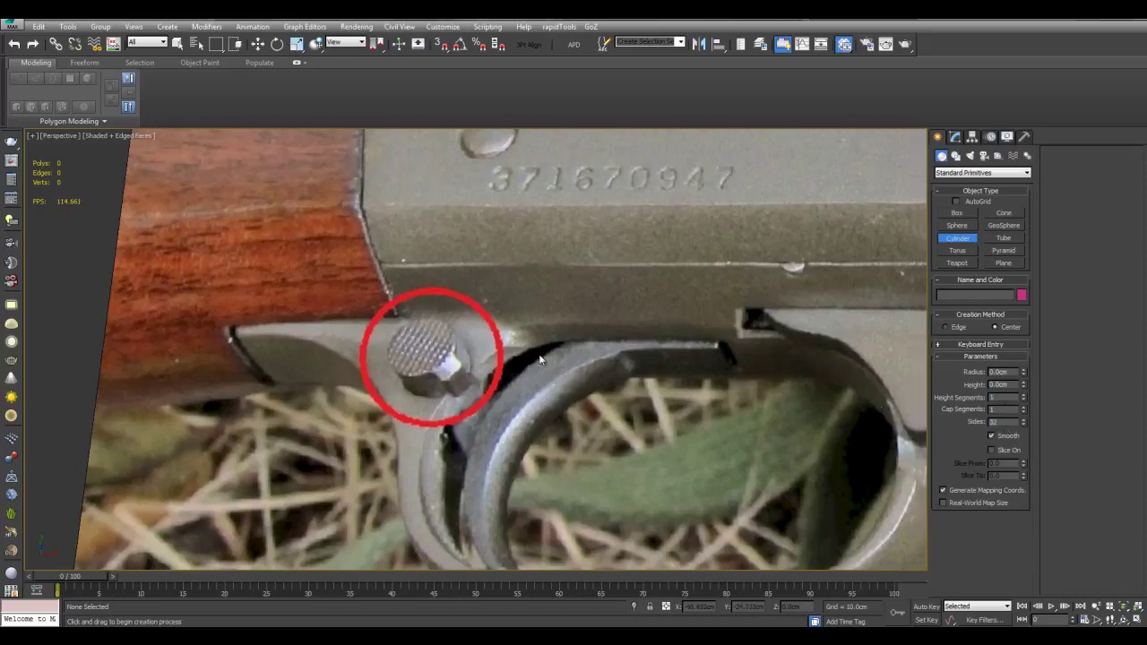
left_click_drag(552, 352, 580, 352)
left_click(560, 283)
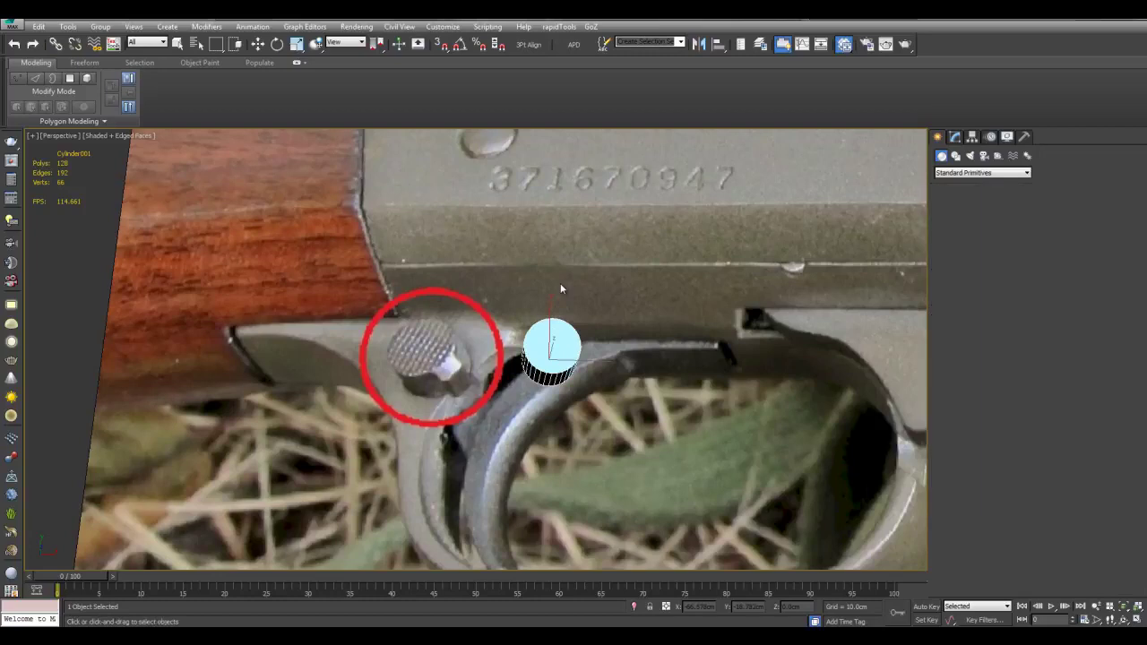
Add an Edit Poly modifier to the cylinder and select four adjacent side polygons facing the front.
left_click(956, 137)
left_click(962, 191)
middle_click_drag(709, 266, 692, 253)
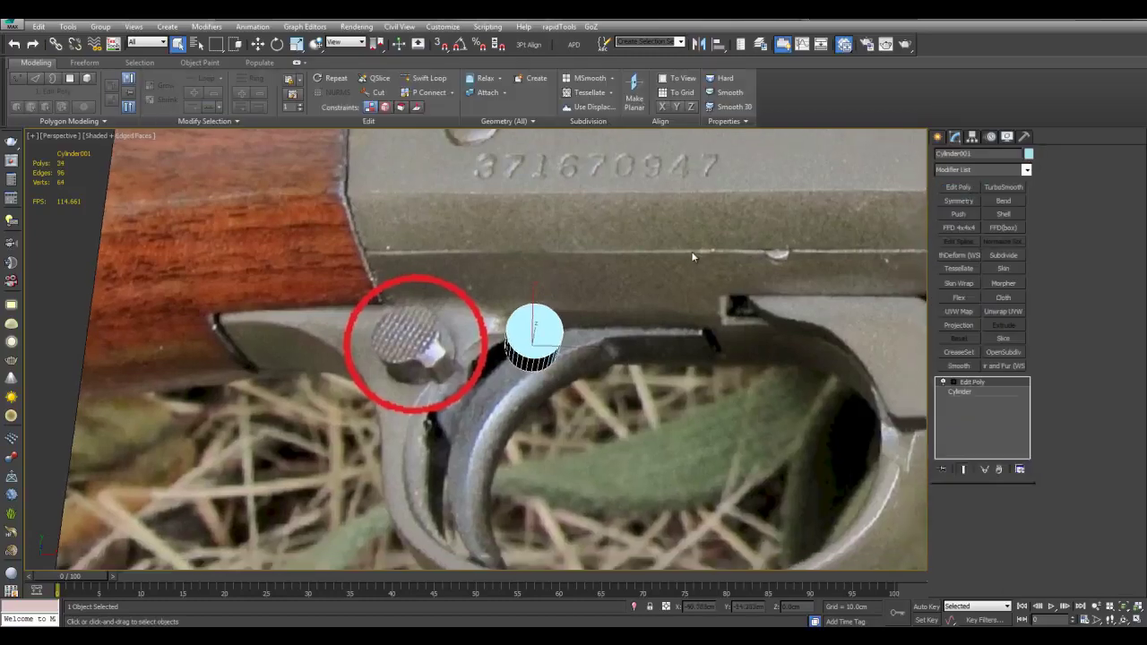
scroll(691, 256, "up", 3)
key("4")
left_click(602, 380)
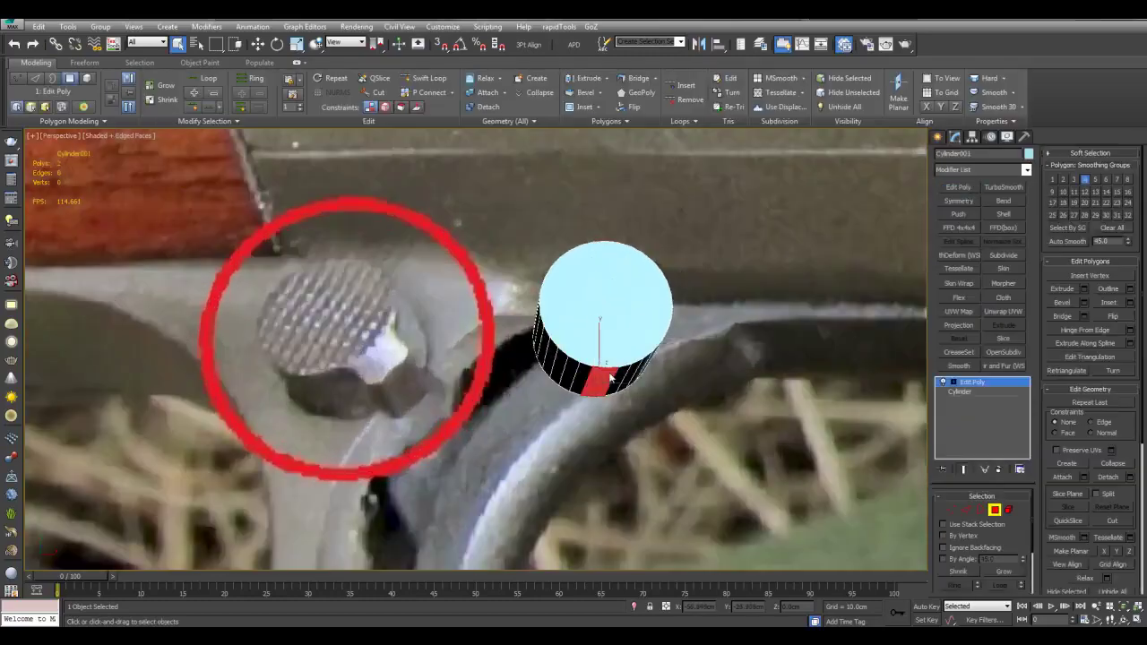
left_click(583, 377, "ctrl")
left_click(623, 384, "ctrl")
key("z")
scroll(614, 355, "down", 3)
Extrude the four selected side polygons into a tab, moving them outward about 1.7 cm along negative Y.
key("ctrl+shift+b")
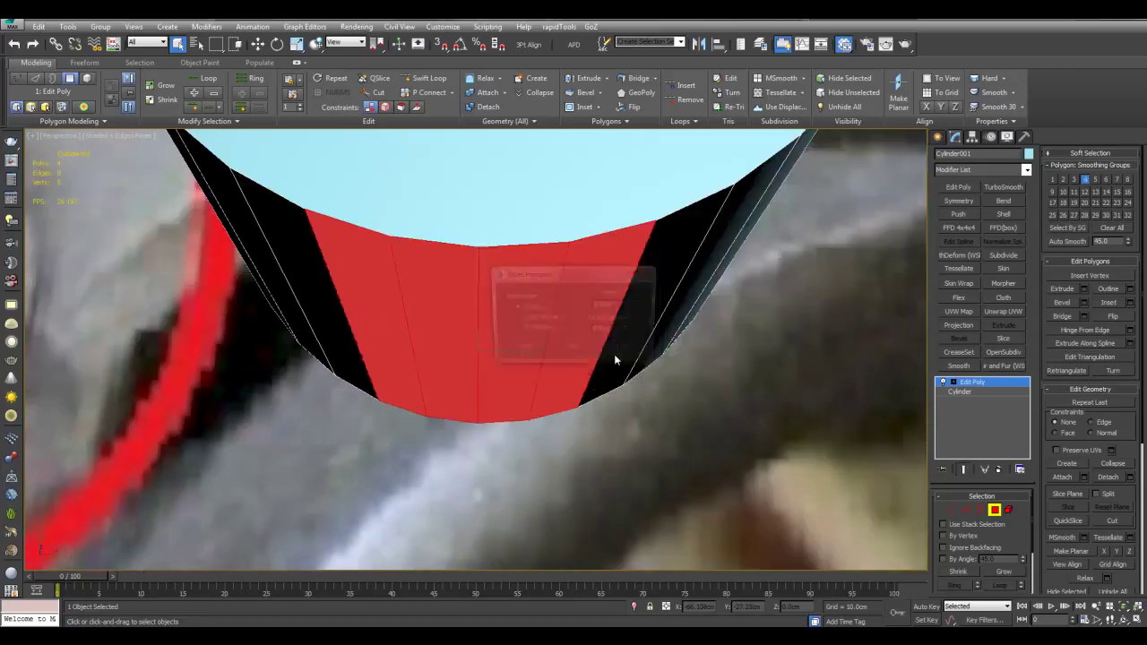
left_click(571, 347)
key("w")
scroll(574, 309, "down", 4)
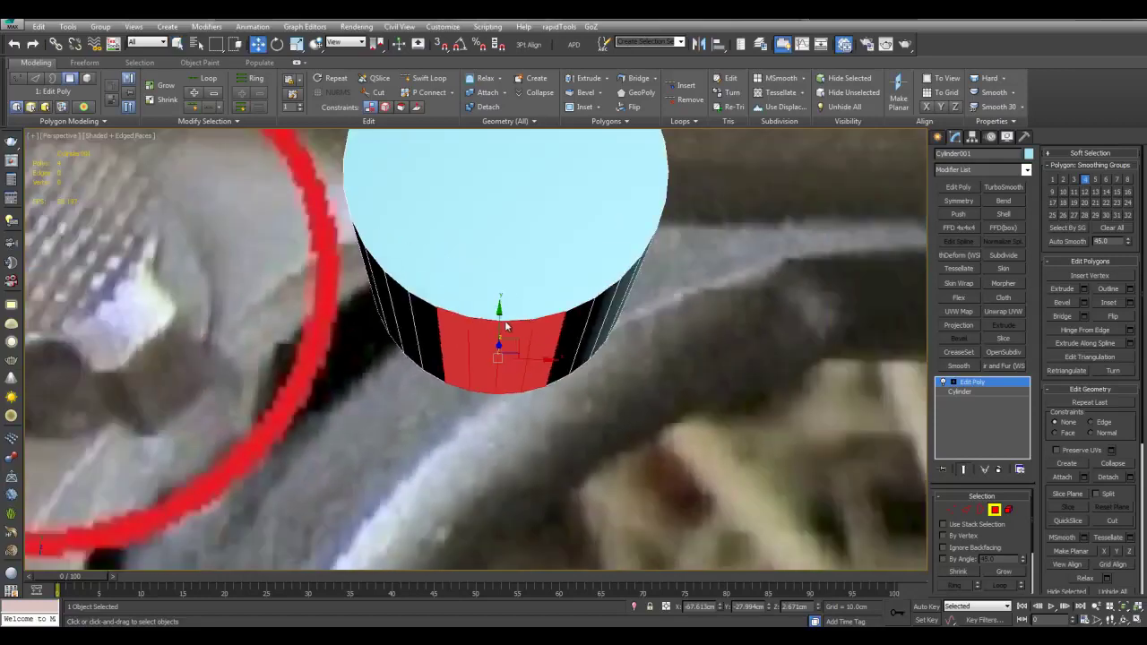
left_click_drag(506, 327, 509, 415)
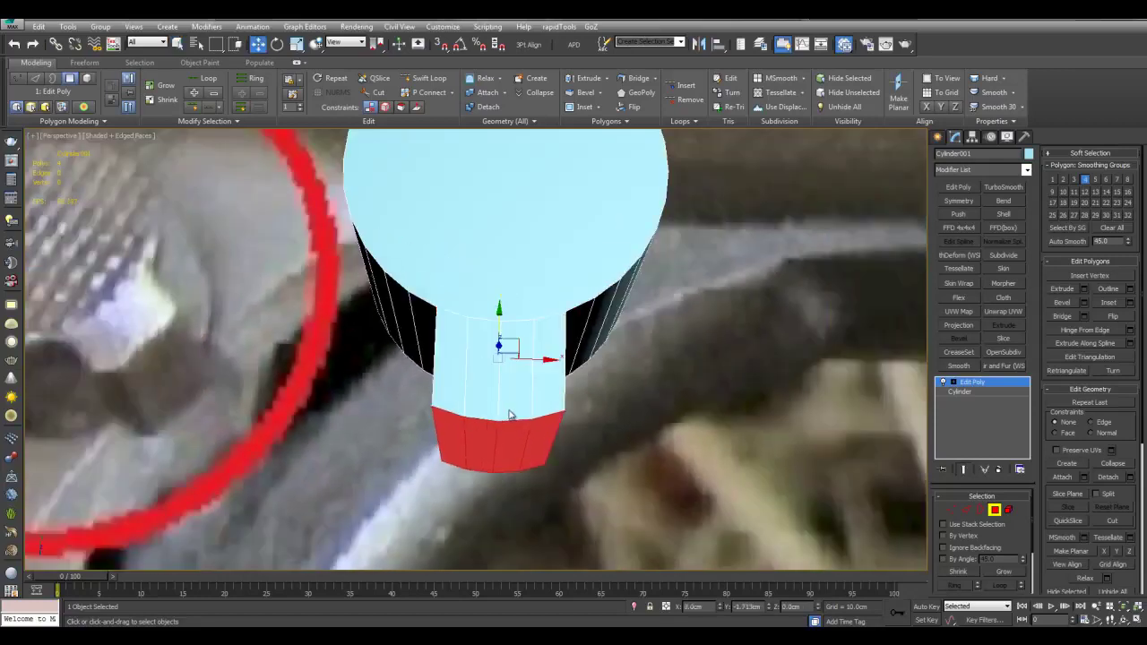
middle_click_drag(509, 415, 514, 406)
Lower the tab's four outer top edges about 0.4 cm along Z so its upper face slopes away from the cylinder.
key("2")
left_click(442, 427)
left_click(561, 434, "ctrl")
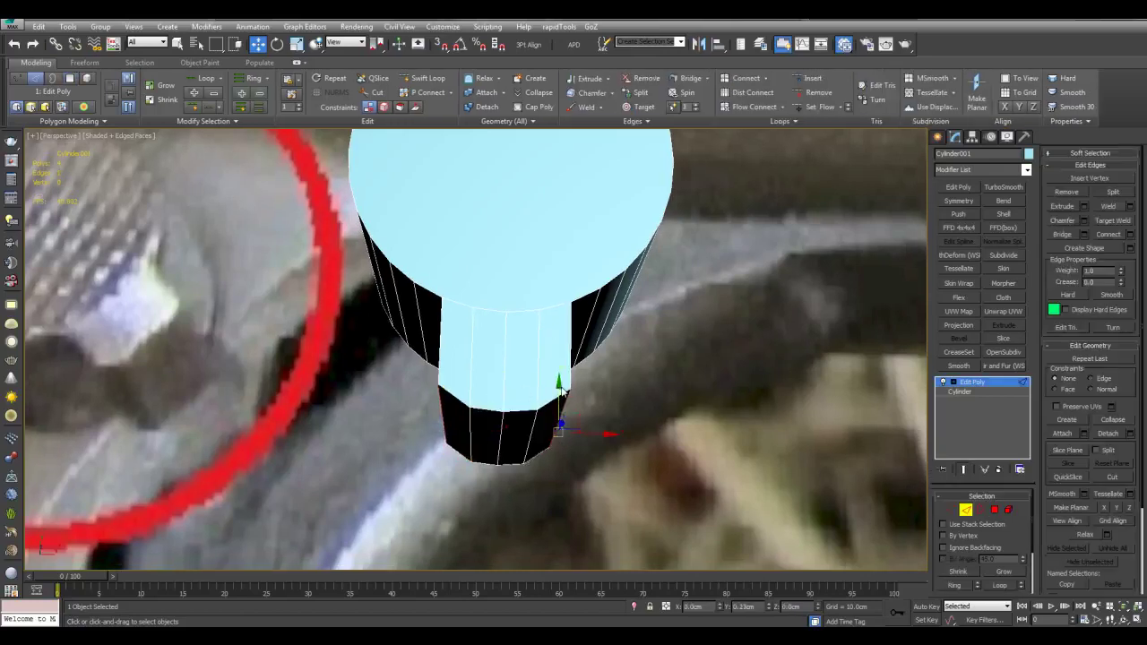
middle_click_drag(559, 403, 538, 279, "alt")
key("q")
double_click(551, 327)
key("w")
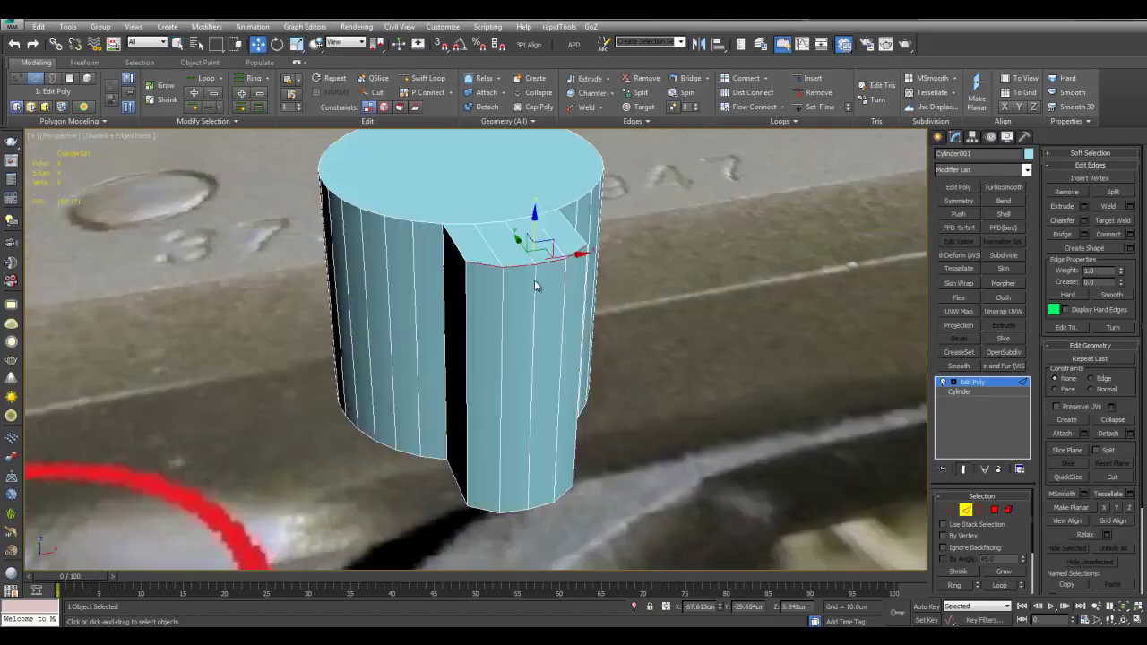
left_click_drag(535, 248, 535, 258)
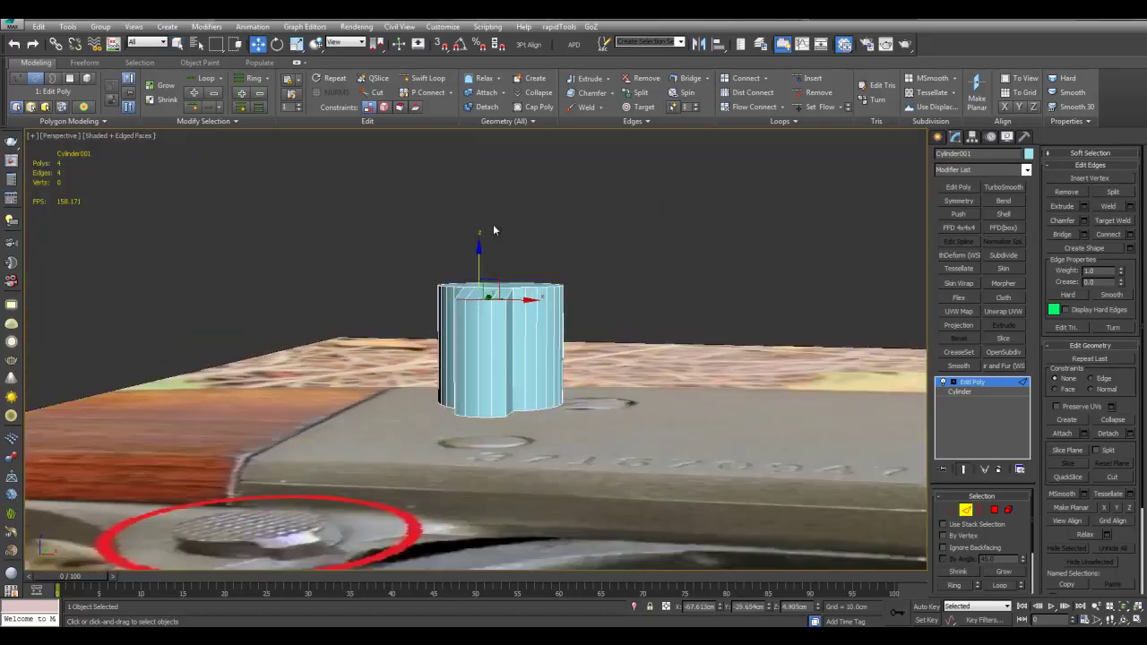
Move the upper vertices of the cylinder and tab down along Z, shortening the button to match the reference's thickness.
key("1")
middle_click_drag(518, 302, 545, 277, "alt")
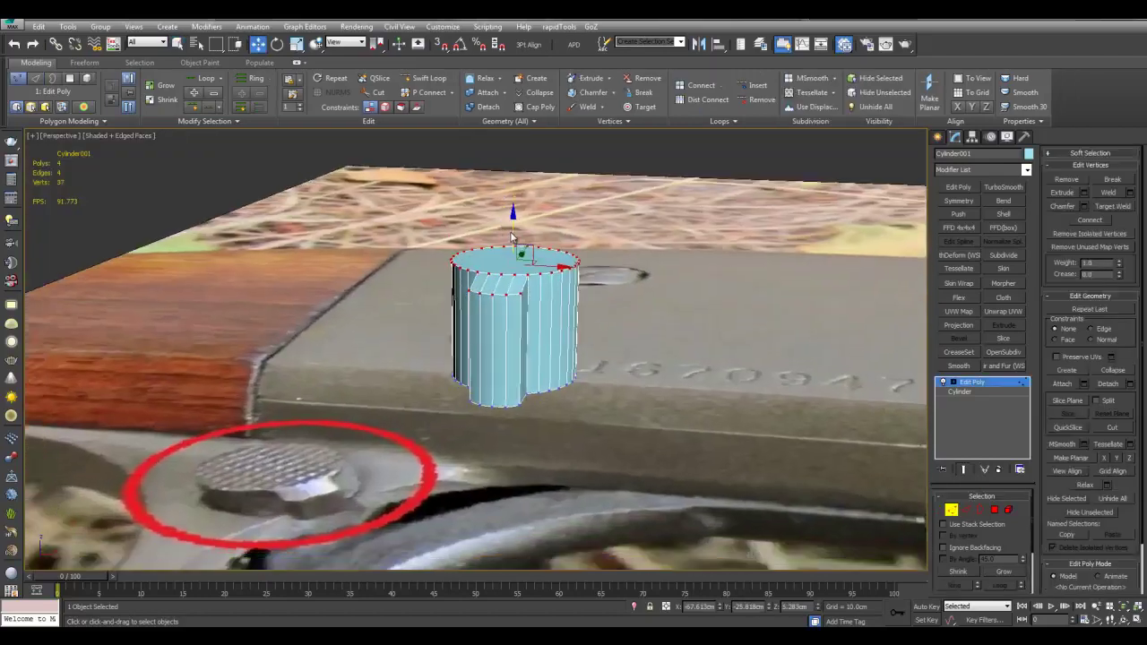
left_click_drag(511, 235, 518, 301)
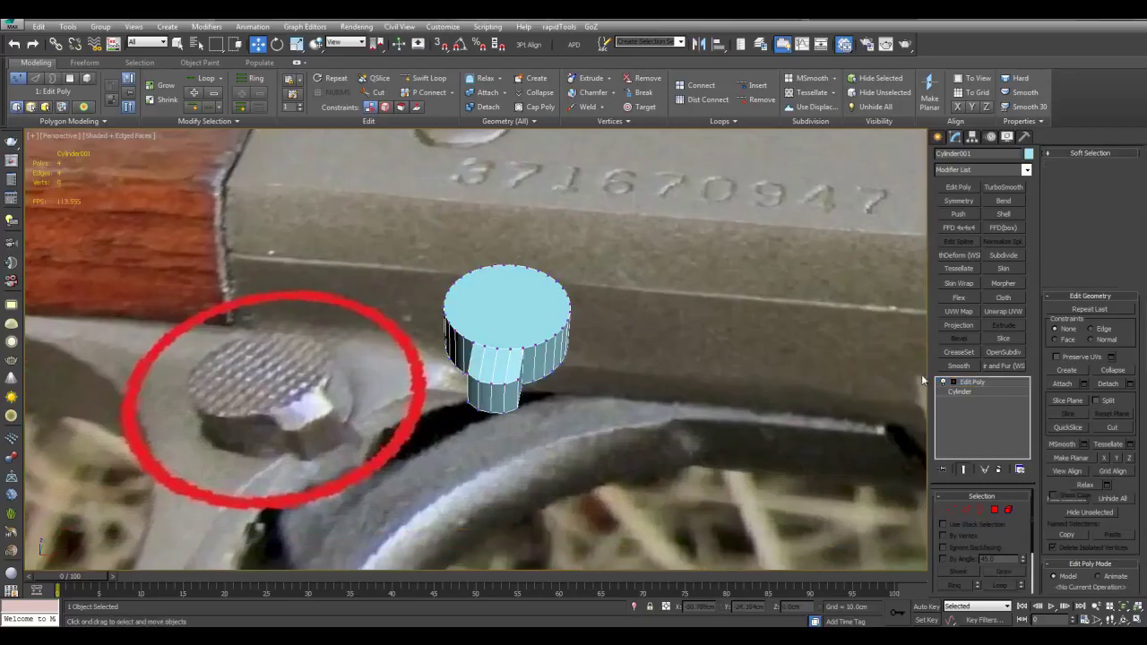
Collapse the cylinder's modifier stack into an Editable Poly.
left_click(972, 382)
right_click(974, 382)
left_click(1000, 237)
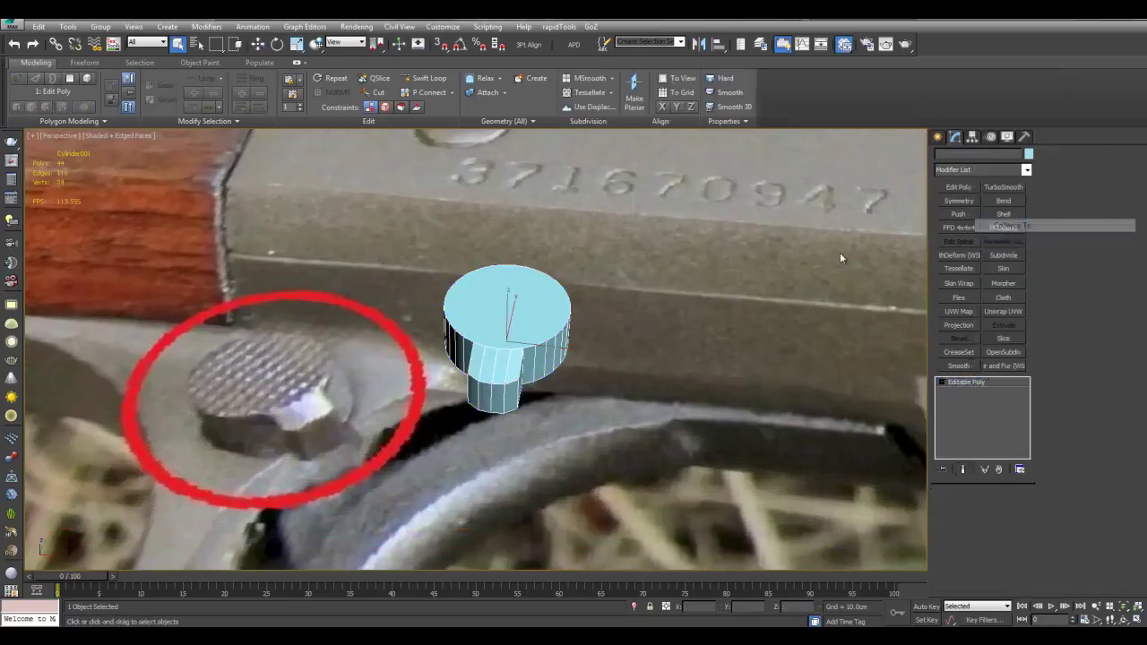
Select the cylinder's large upper cap polygon and rebuild it as a quad grid with the rapidQCap script.
scroll(840, 252, "up", 5)
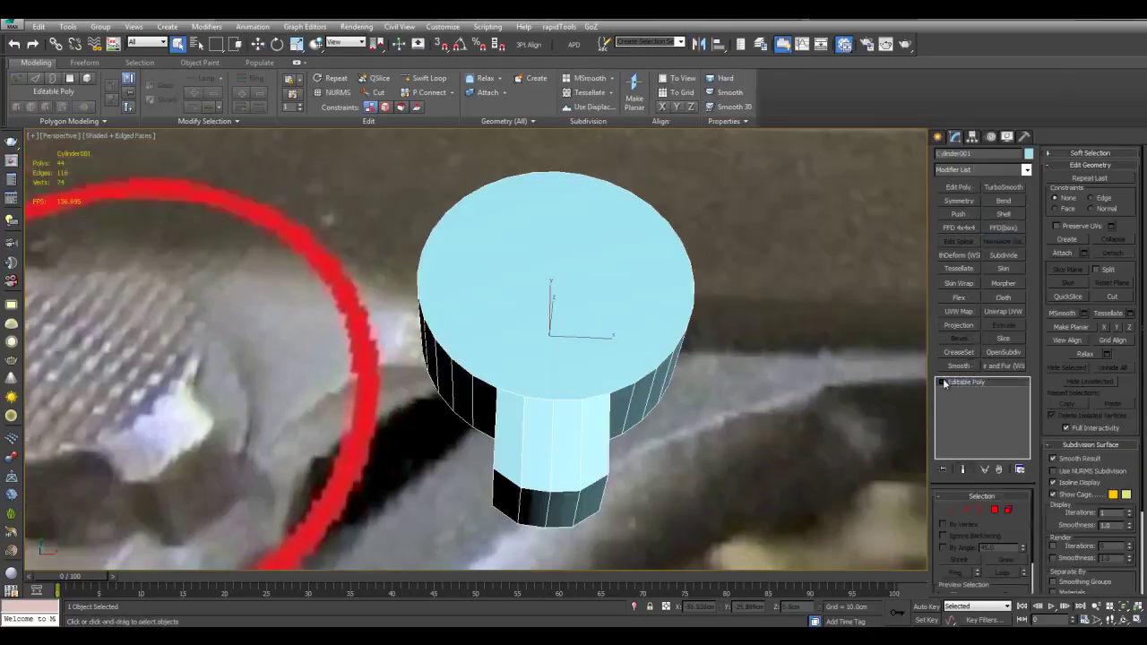
left_click(944, 382)
left_click(964, 420)
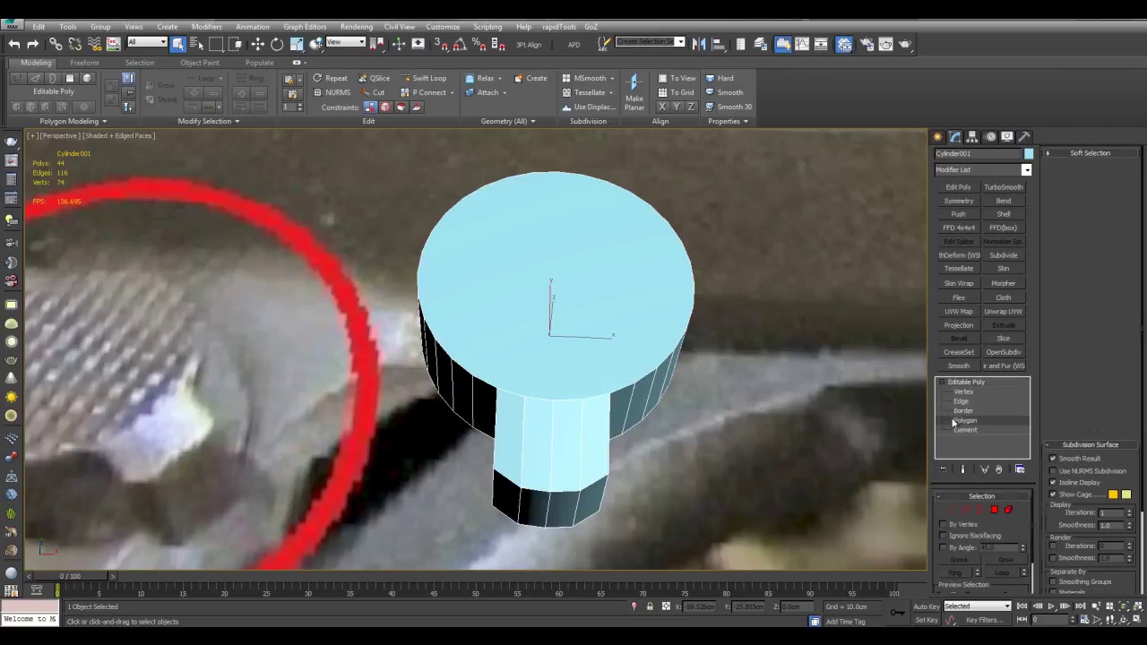
left_click(594, 296)
left_click(557, 27)
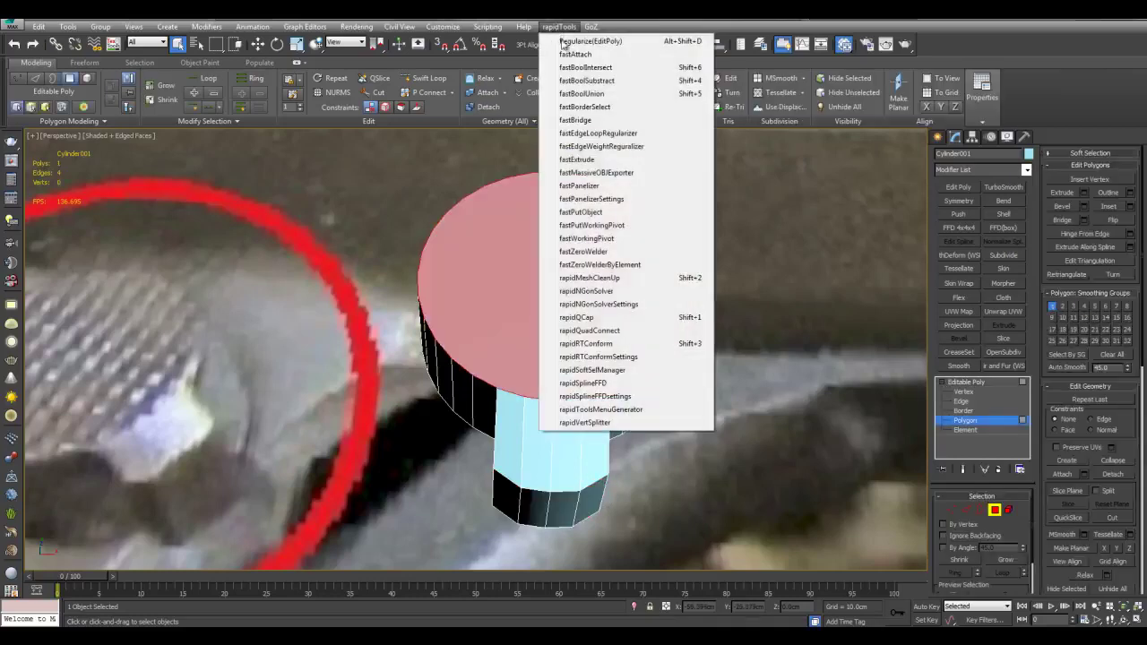
left_click(584, 320)
left_click(710, 316)
Rebuild the cylinder's underside cap as a quad grid with rapidQCap and switch to edge editing.
middle_click_drag(717, 314, 677, 396, "alt")
scroll(639, 289, "up", 5)
left_click(614, 474)
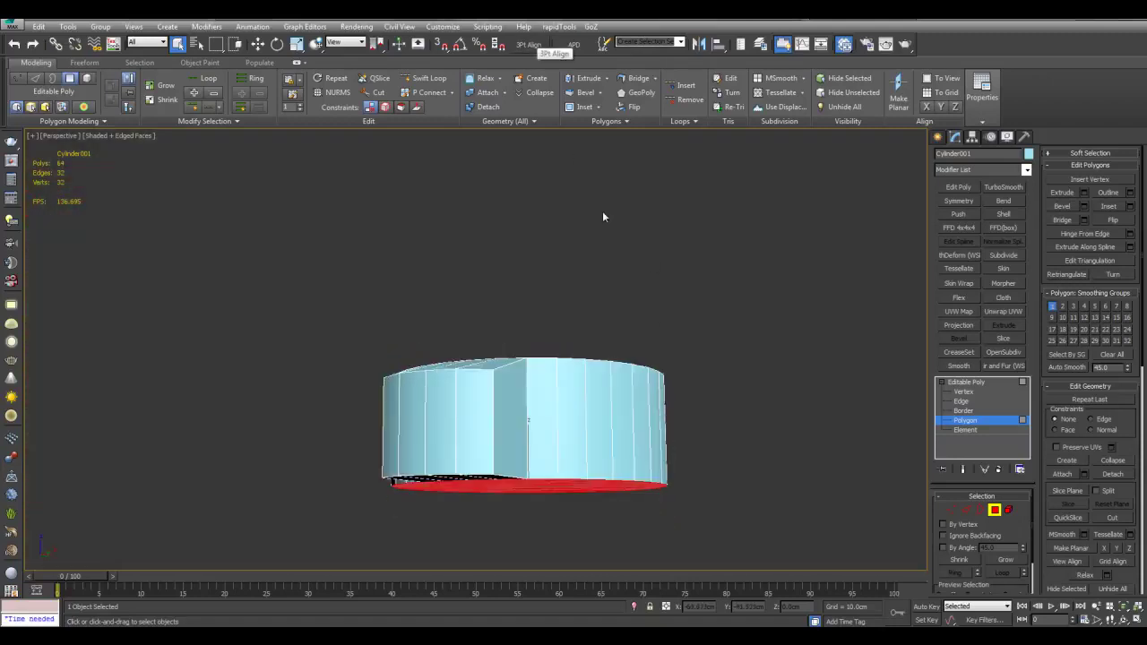
middle_click_drag(729, 294, 729, 290, "alt")
key("4")
key("alt+q")
middle_click_drag(663, 381, 686, 454, "alt")
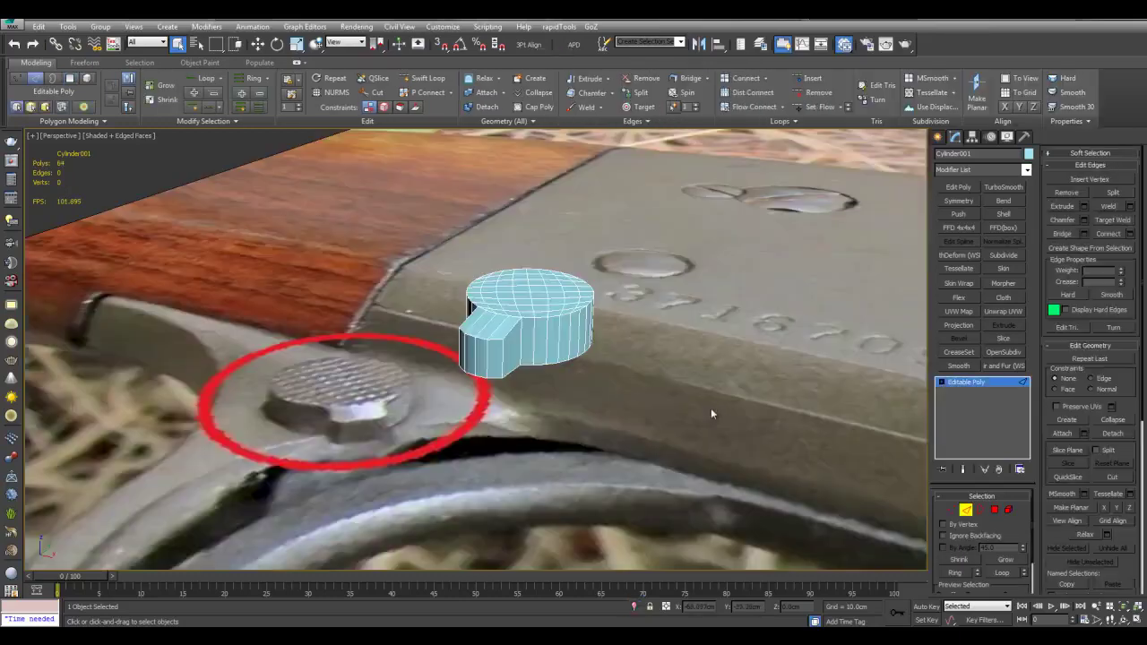
middle_click_drag(711, 408, 700, 404)
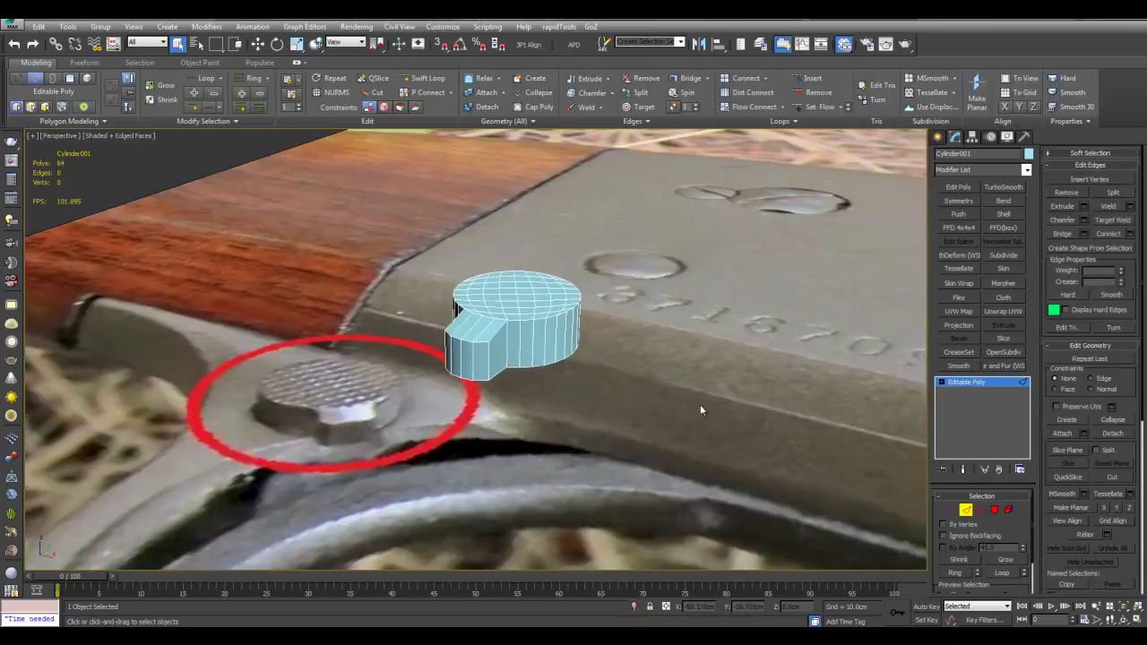
Connect the button's vertical side edges with 2 segments and pinch 55, and add the same support loops along the tab's length.
scroll(702, 411, "up", 2)
scroll(596, 329, "up", 1)
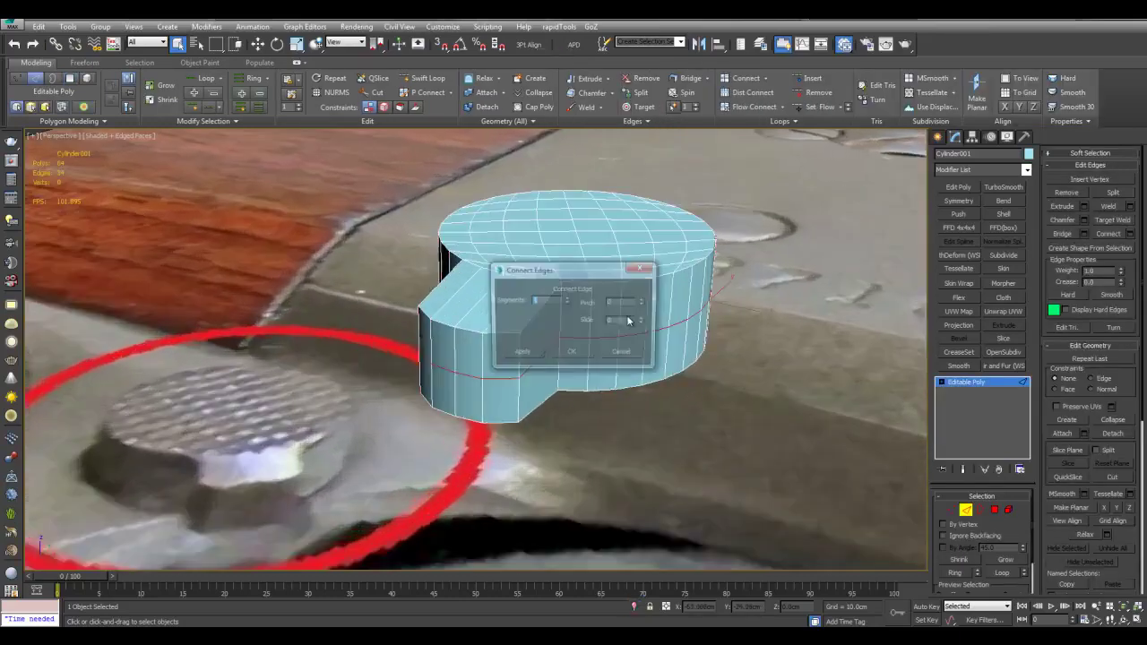
left_click_drag(642, 292, 642, 274)
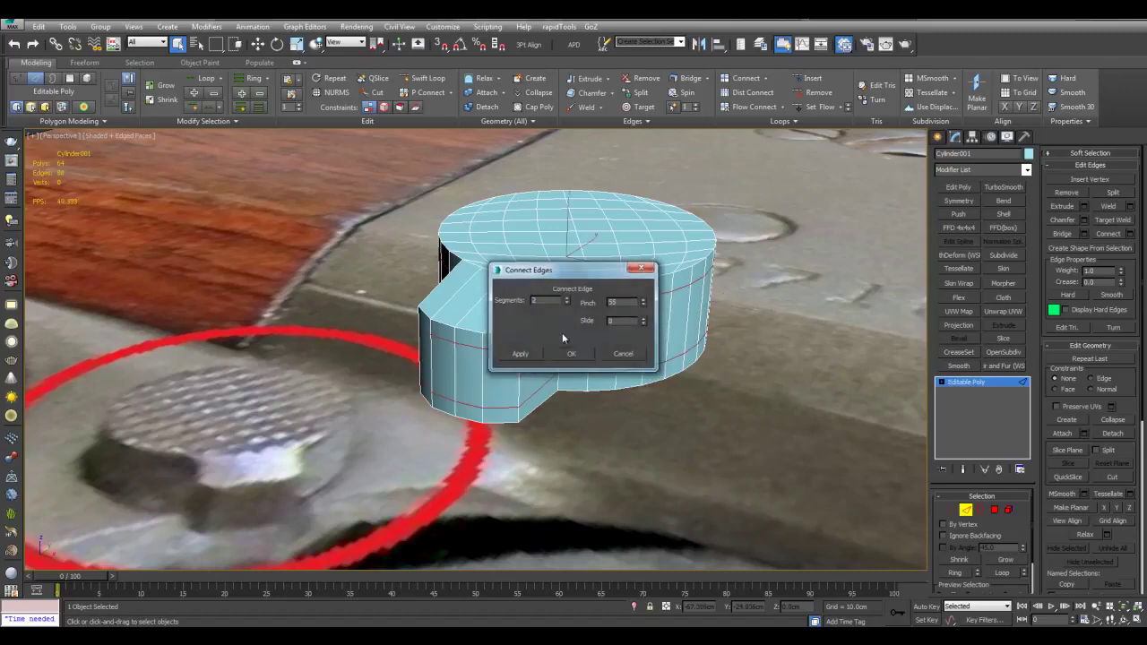
left_click(571, 354)
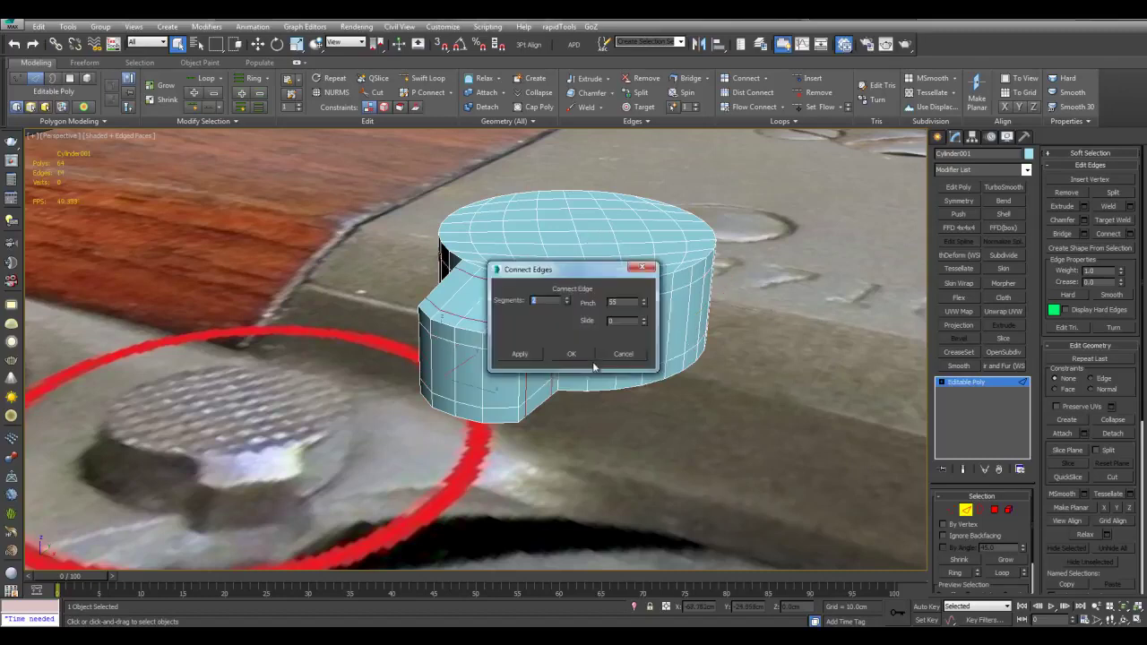
left_click(577, 355)
Add a CreaseSet modifier and select the edges by face angle 90 with a tolerance of 45.
left_click(959, 351)
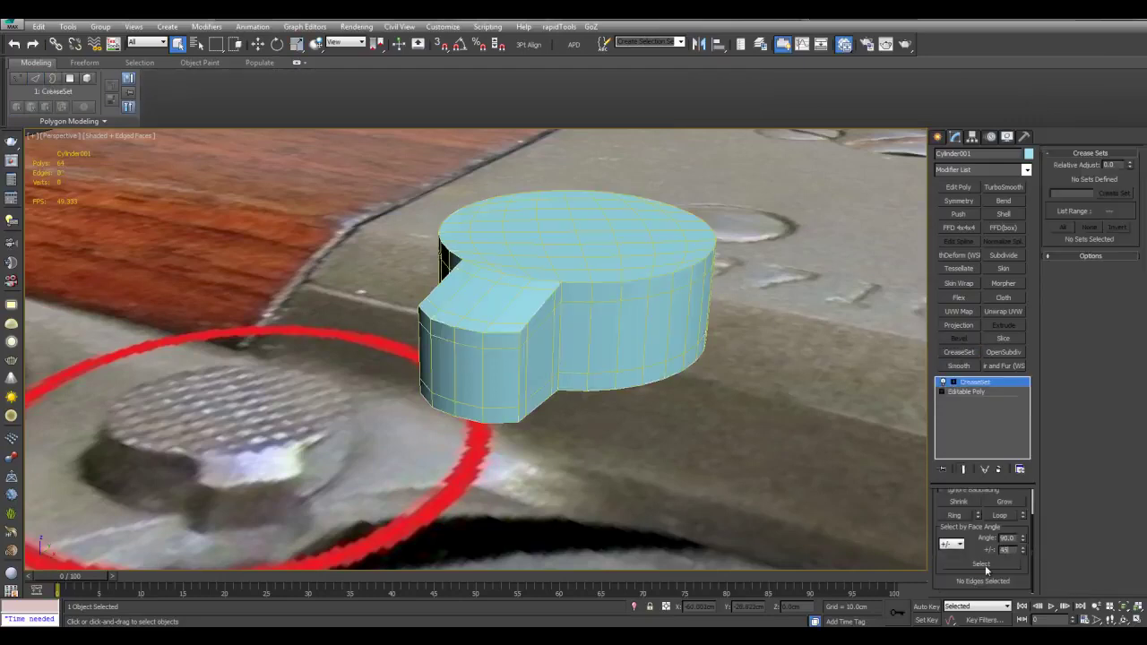
left_click(986, 565)
scroll(693, 391, "up", 8)
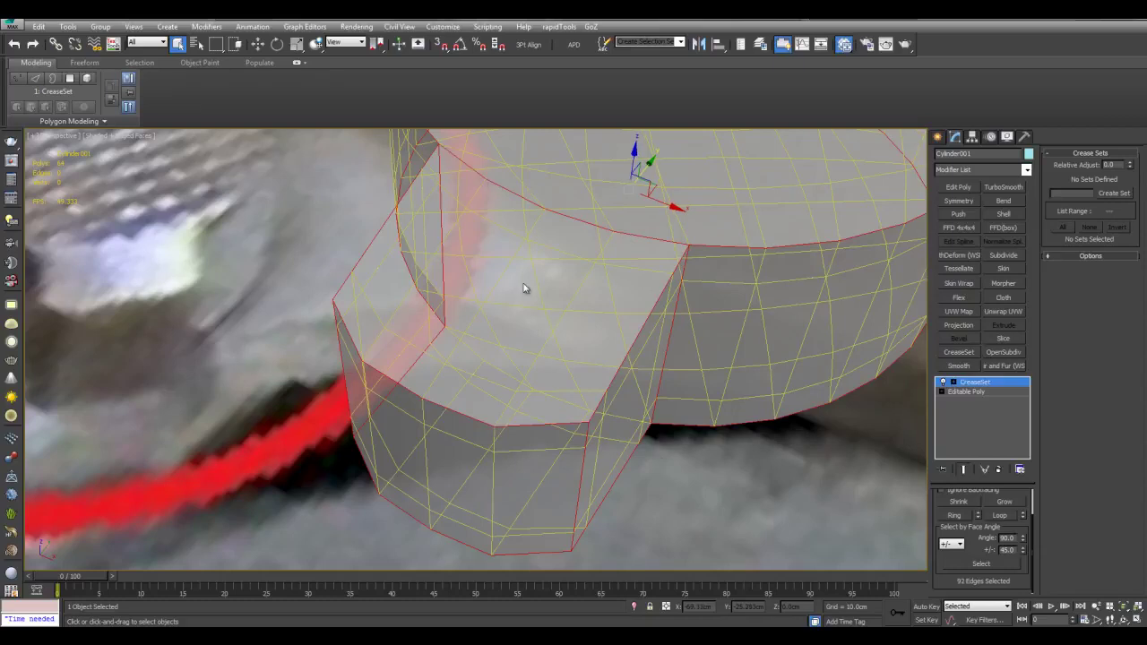
Add the tab's missing border and corner edges to the selection and create a crease set with value 0.32 from them.
left_click(474, 353, "ctrl")
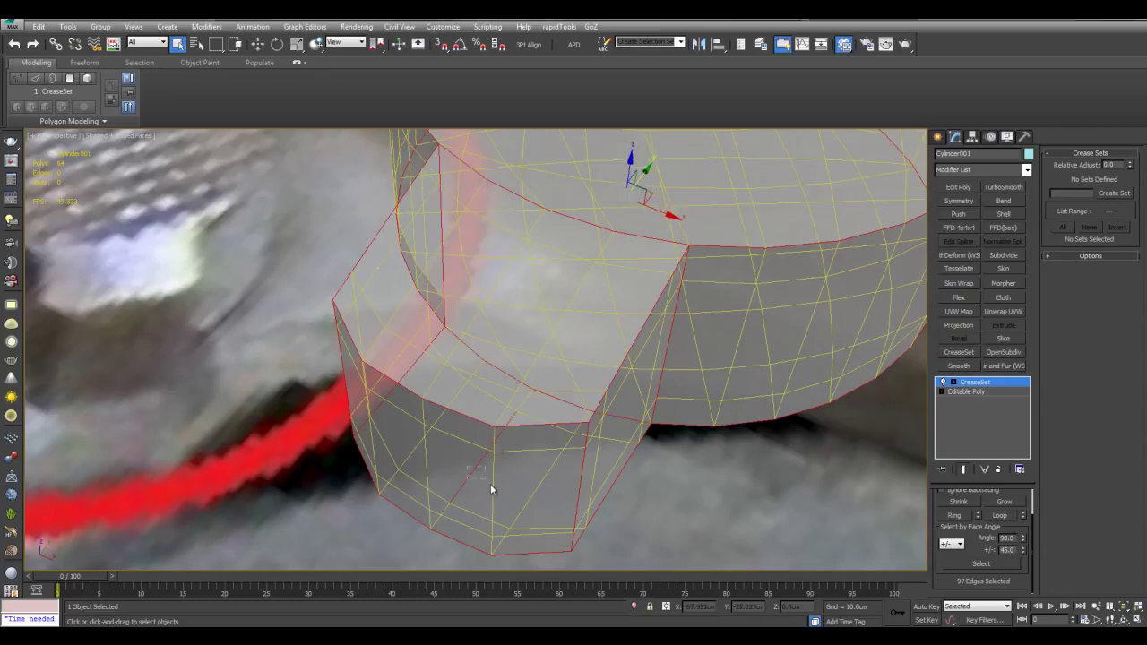
left_click_drag(467, 466, 490, 485, "alt")
middle_click_drag(490, 484, 503, 459, "alt")
left_click(502, 535, "ctrl")
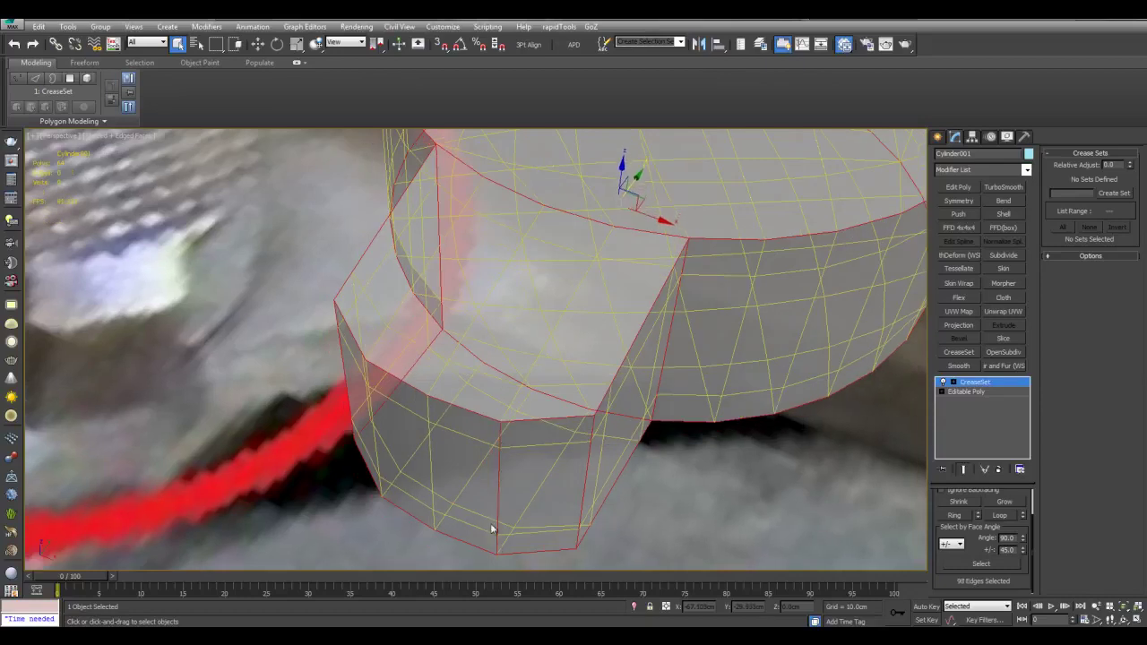
middle_click_drag(494, 530, 473, 455, "alt")
middle_click_drag(405, 390, 415, 393, "alt")
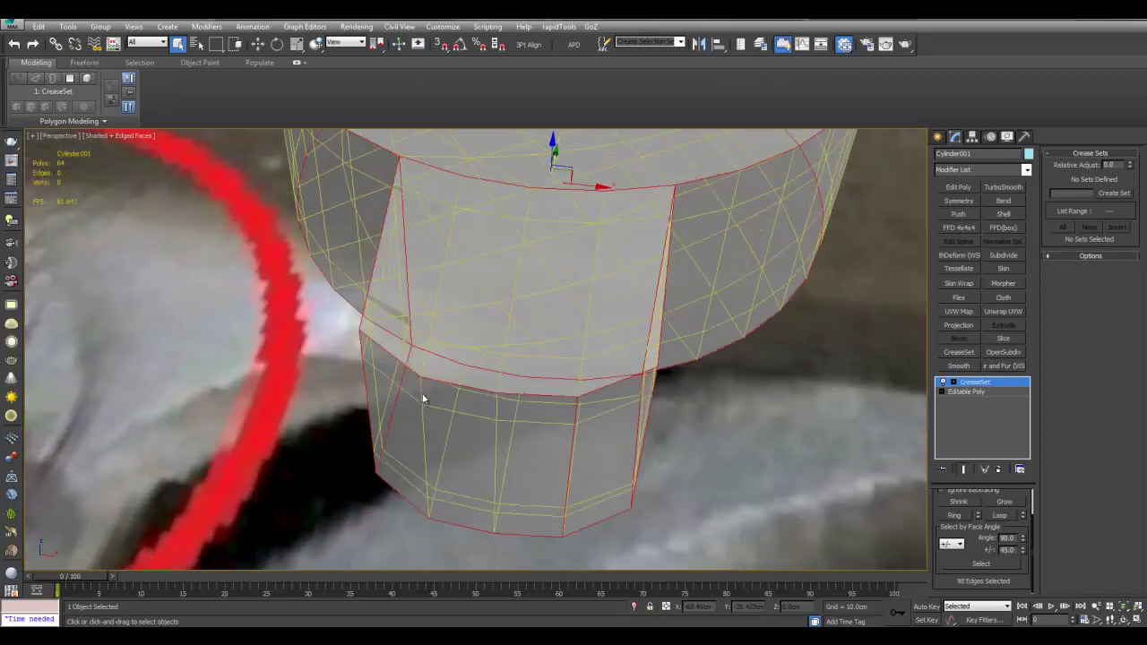
left_click(421, 395, "ctrl")
left_click(426, 437, "ctrl")
key("alt+x")
middle_click_drag(590, 445, 577, 435, "alt")
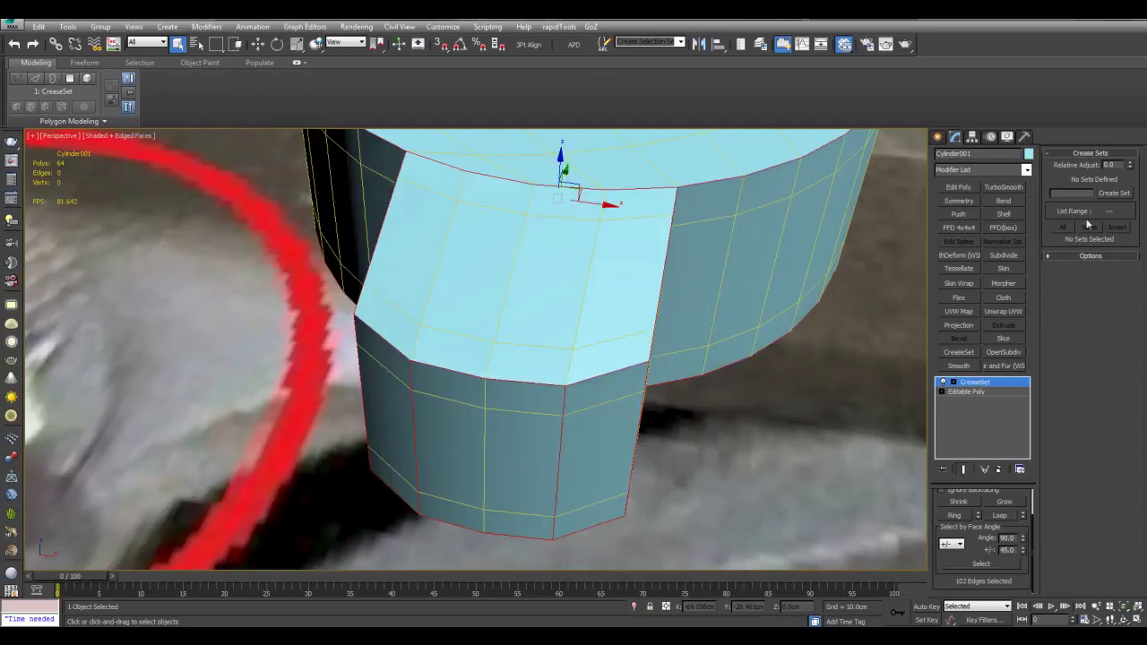
left_click(1114, 193)
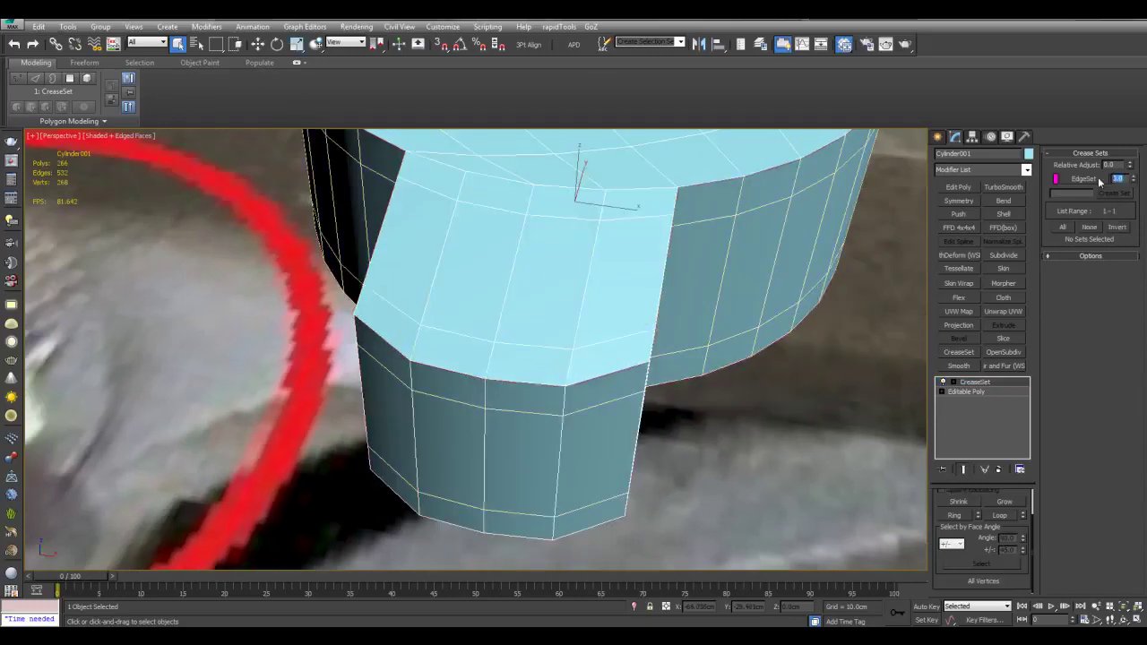
middle_click_drag(887, 275, 846, 299)
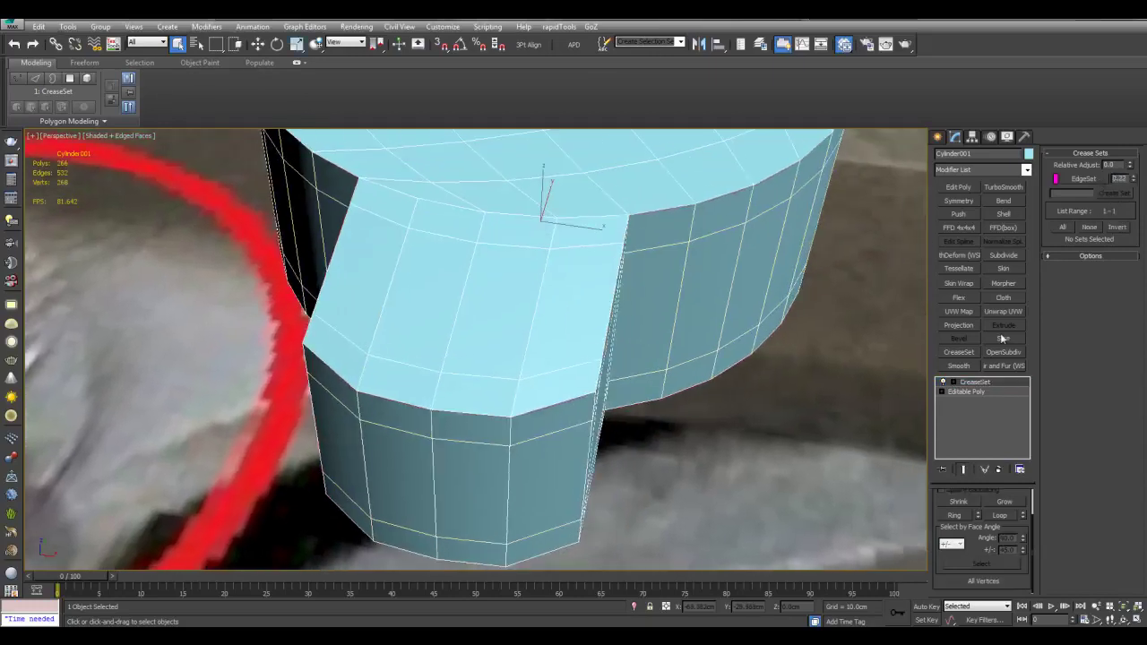
Preview the creased button's smoothing with an OpenSubdiv modifier at 3 iterations and delete that modifier.
left_click(991, 354)
left_click(1021, 512)
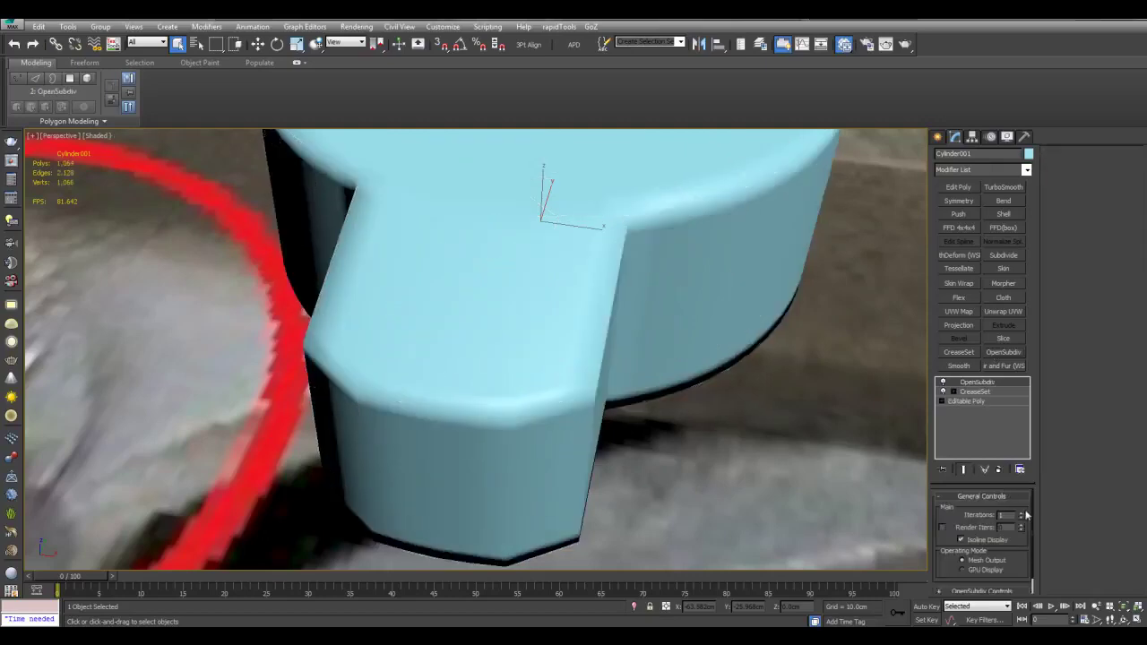
left_click(1021, 512)
key("F4")
scroll(768, 421, "down", 5)
middle_click_drag(696, 382, 809, 387, "alt")
key("F4")
right_click(976, 383)
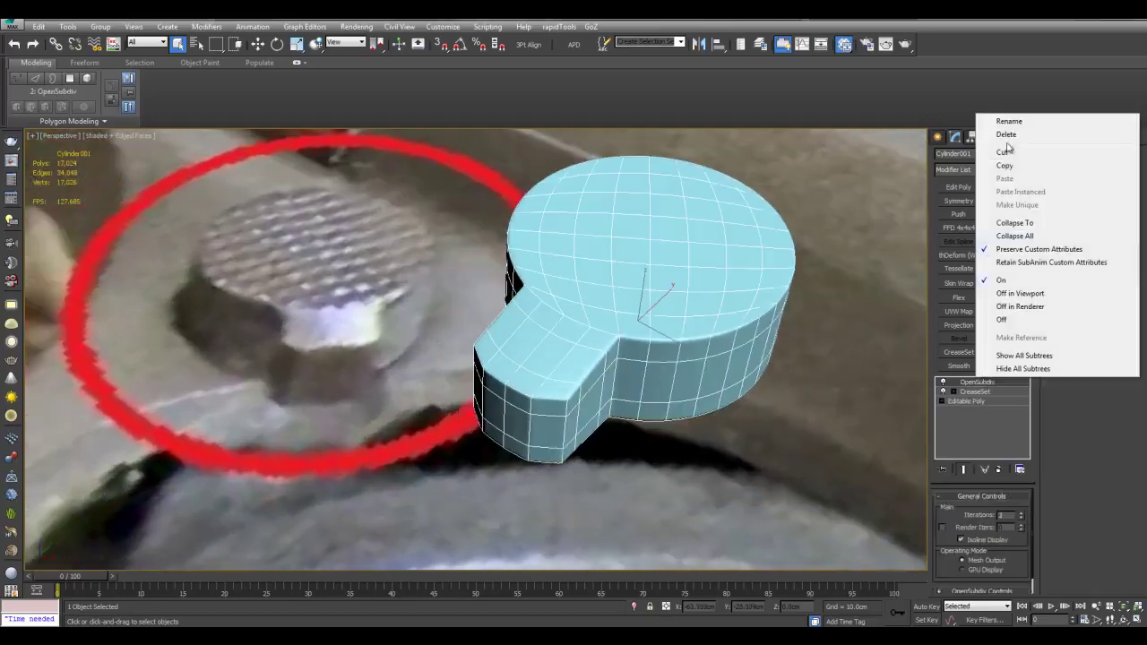
left_click(1006, 135)
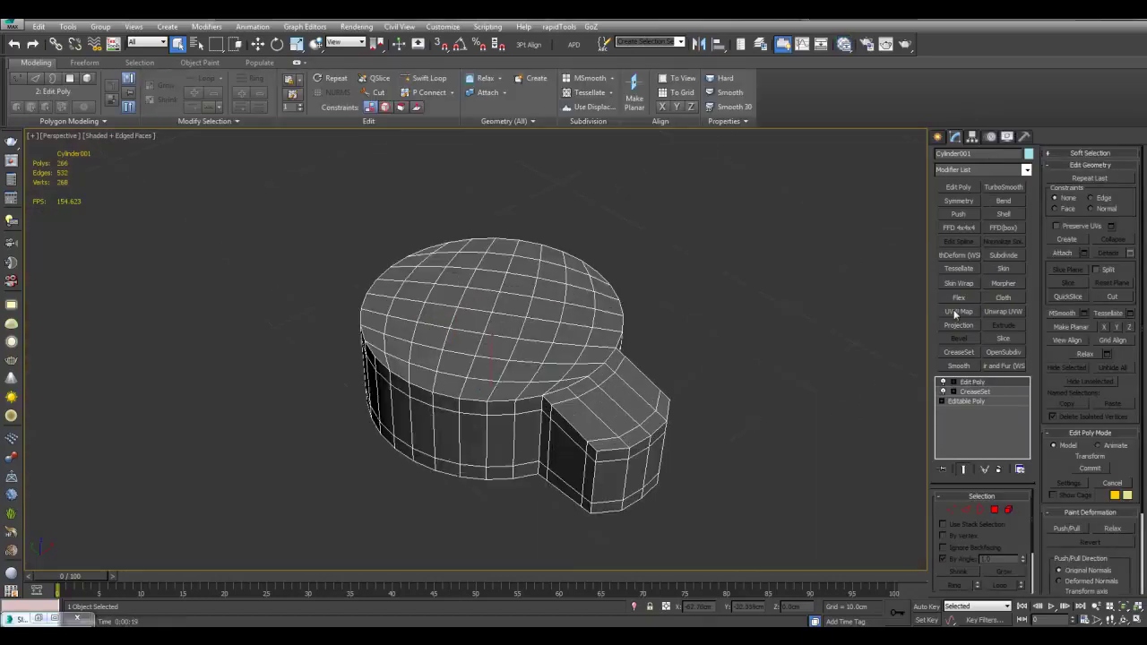
Add a UVW Map modifier to the button and set its mapping to Box.
left_click(959, 311)
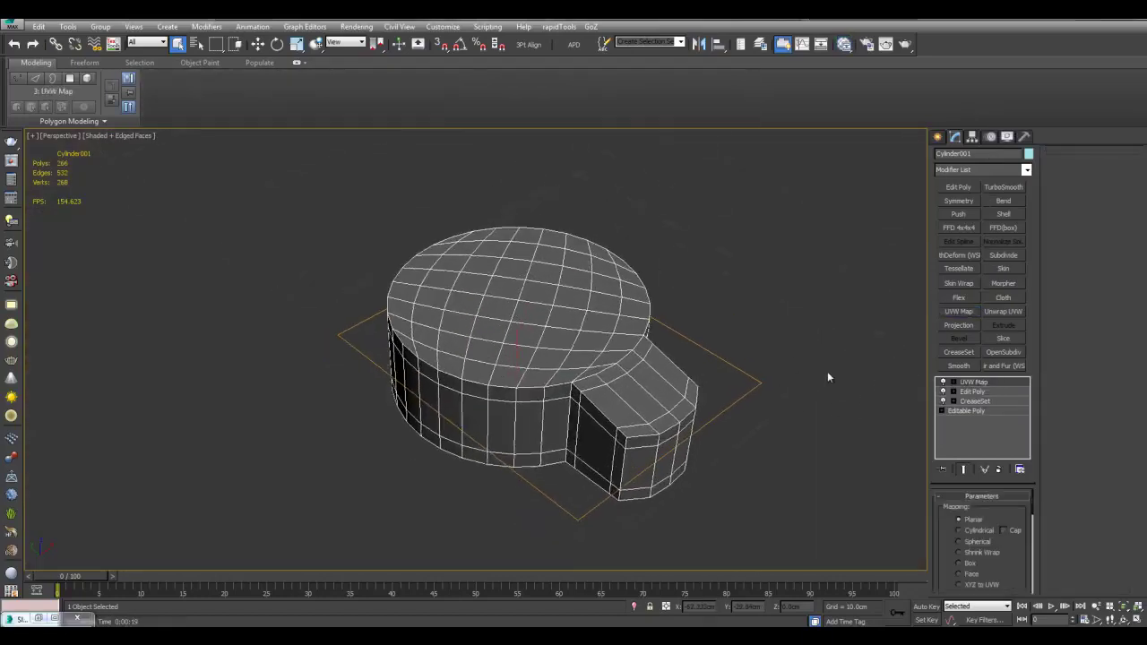
left_click(968, 563)
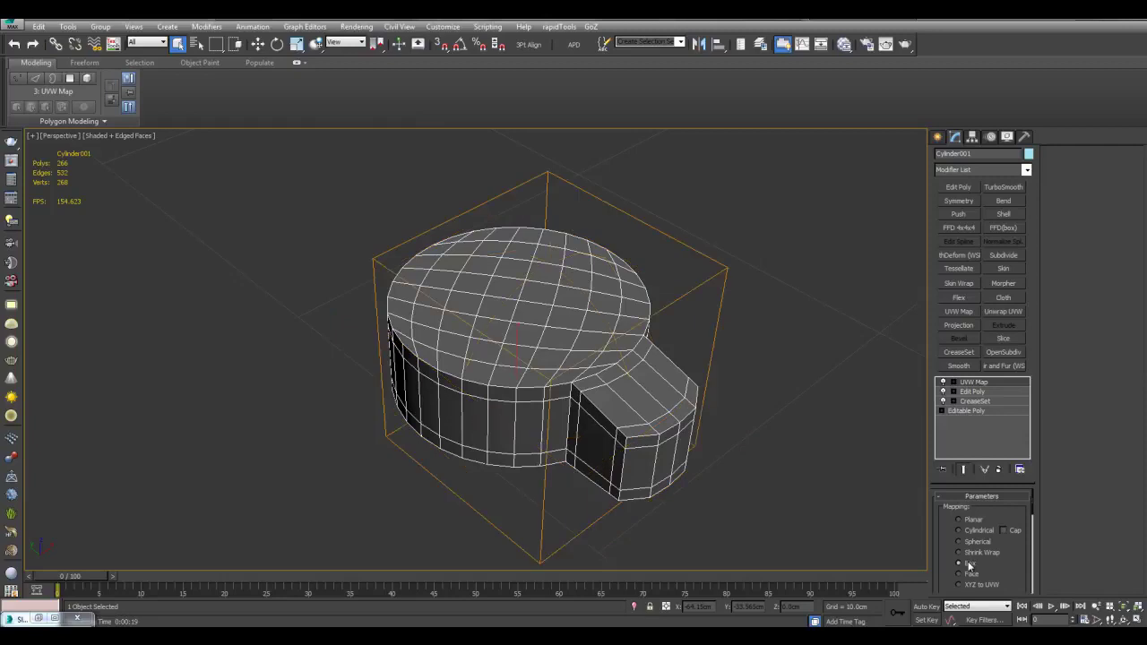
left_click_drag(1033, 508, 1028, 556)
middle_click_drag(815, 453, 910, 272, "alt")
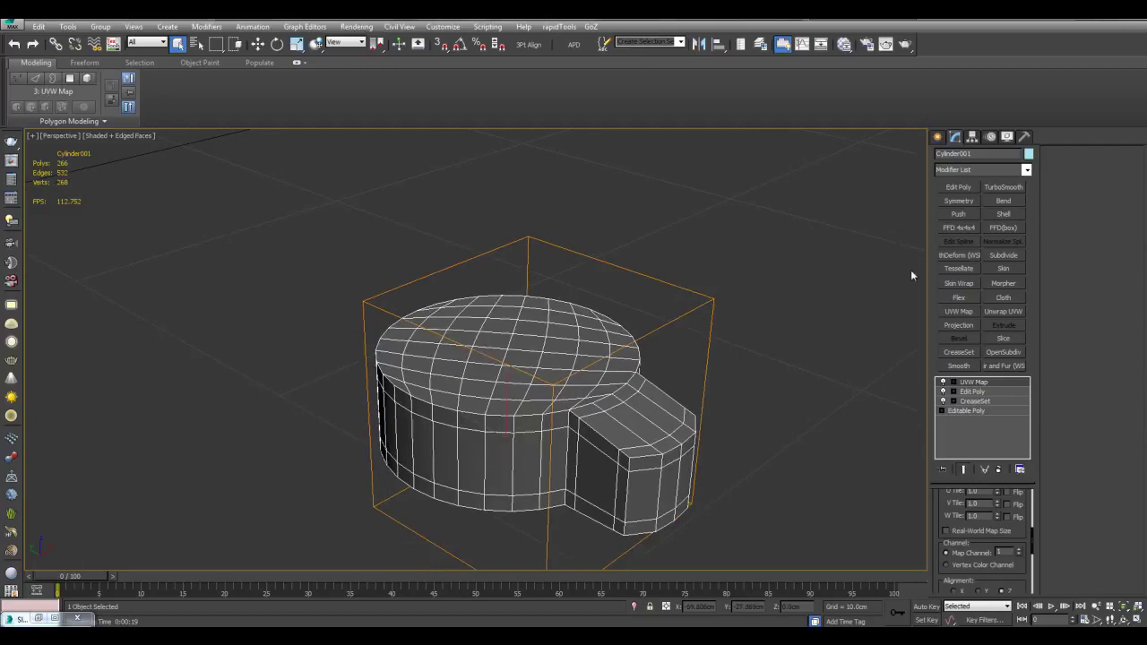
Add a VertexPaint modifier to the button and switch the viewport to the shaded vertex color display.
left_click(1027, 170)
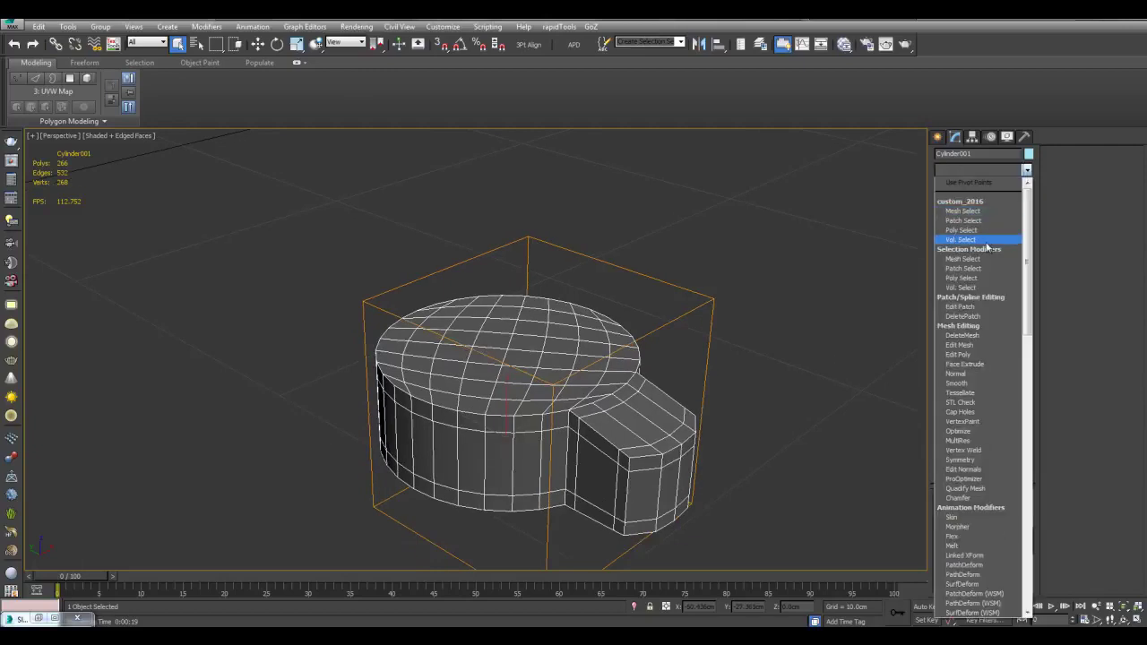
scroll(986, 248, "down", 8)
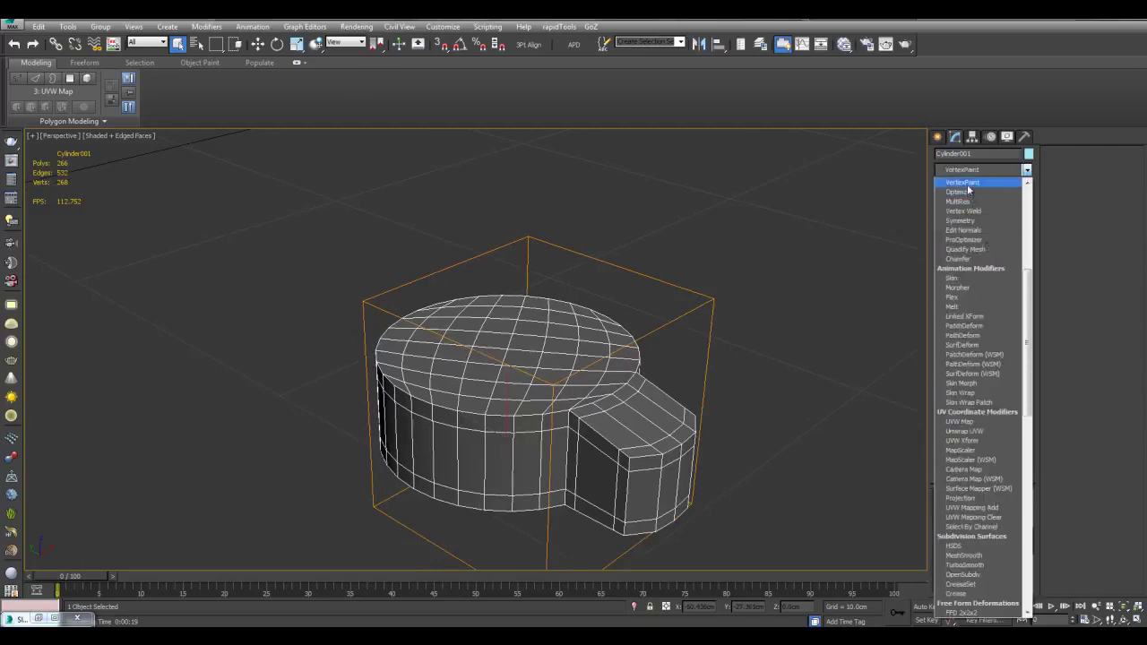
left_click(967, 184)
middle_click_drag(697, 331, 637, 279, "alt")
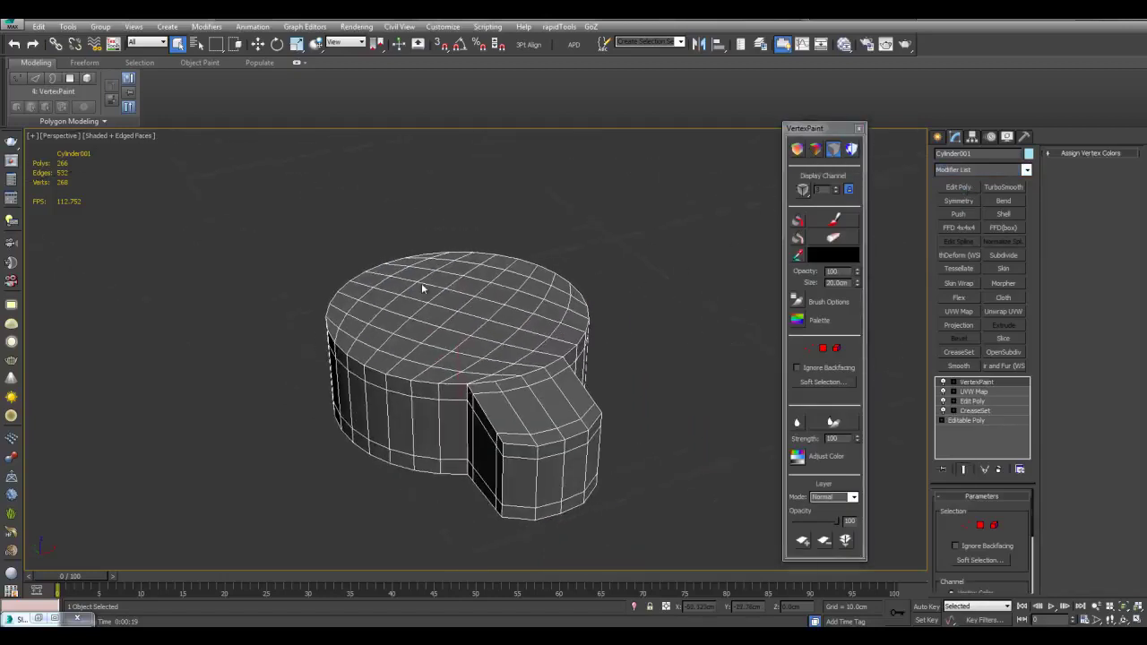
left_click(815, 154)
middle_click_drag(558, 250, 538, 330, "alt")
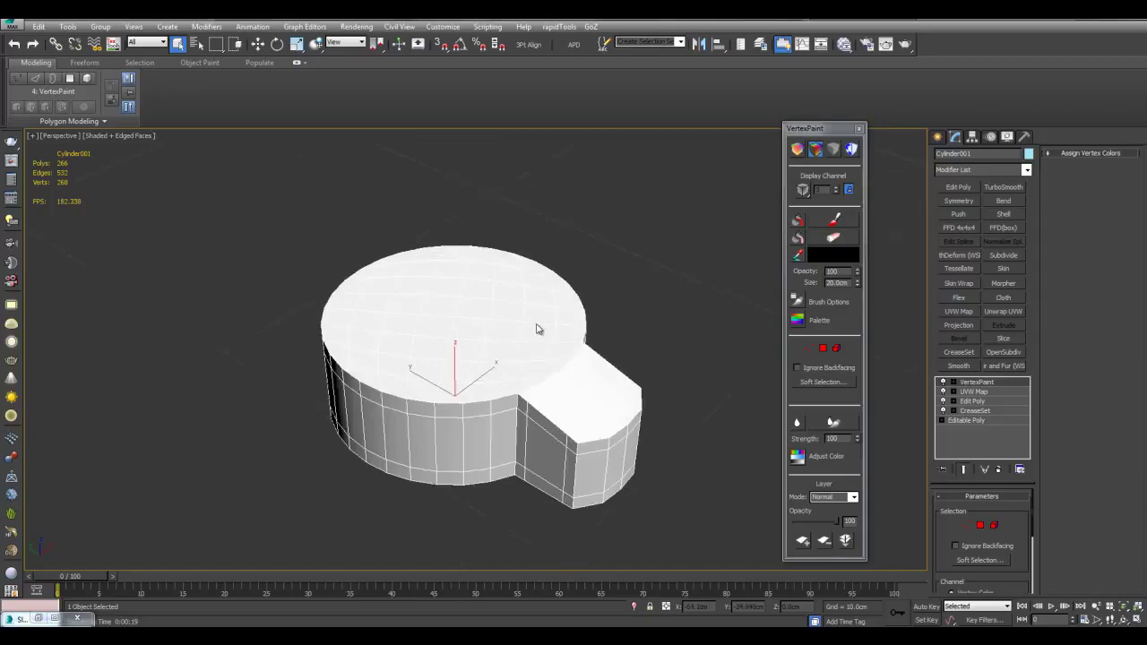
scroll(594, 350, "up", 3)
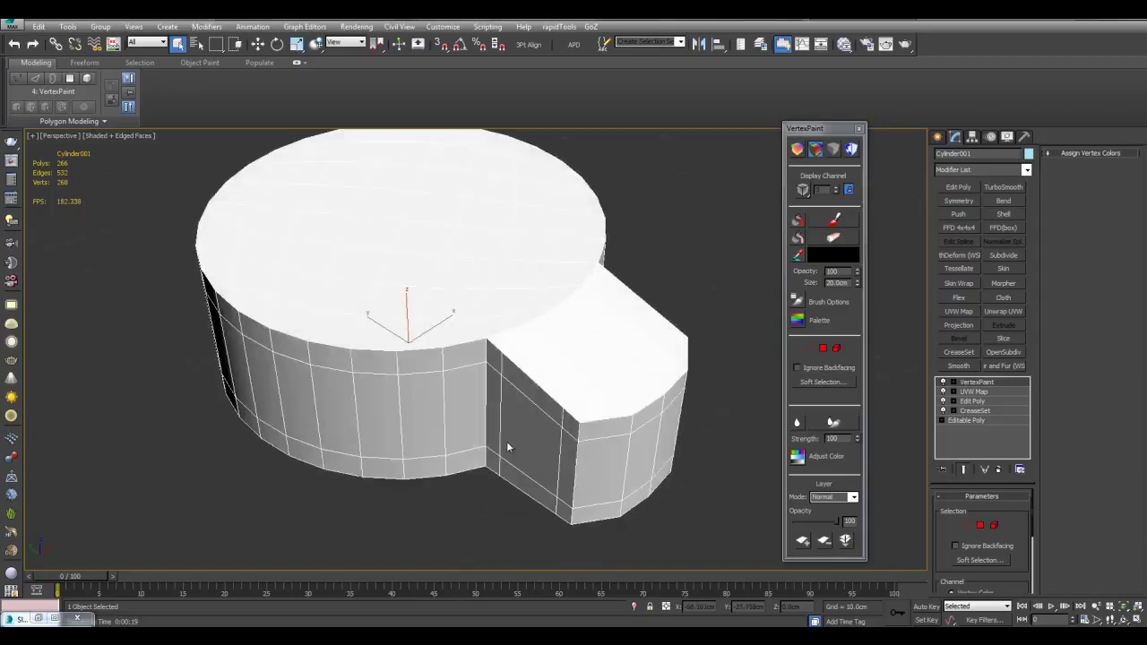
middle_click_drag(530, 418, 543, 463, "alt")
middle_click_drag(641, 388, 722, 314, "alt")
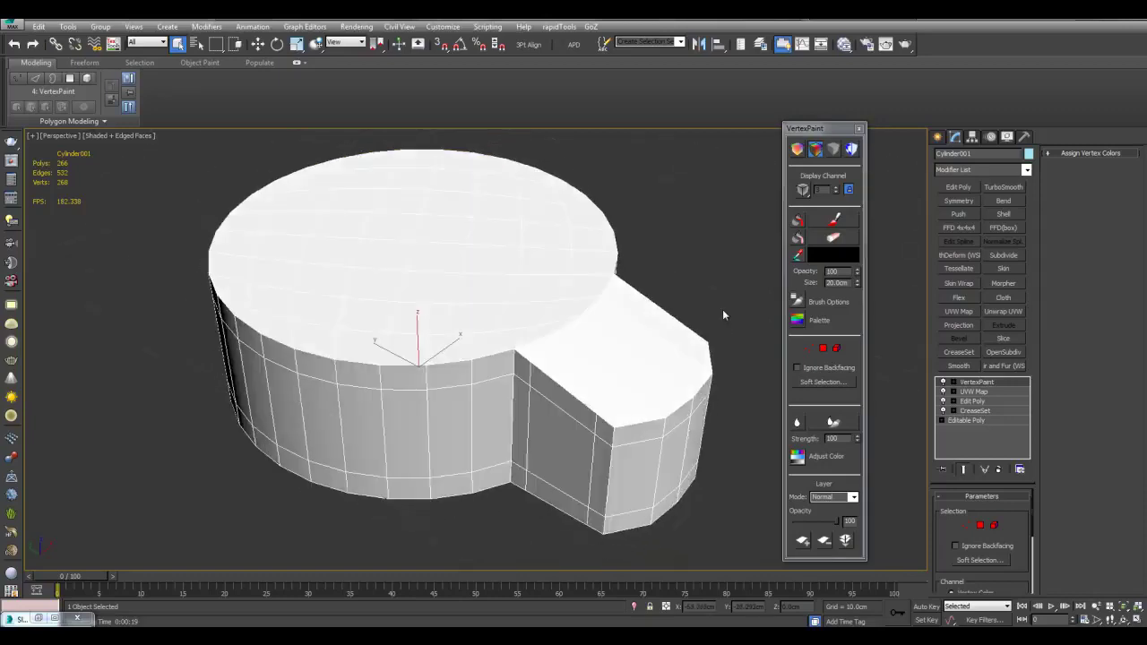
Compare the button's unshaded vertex color display with the shaded one and return to the shaded display.
left_click(797, 150)
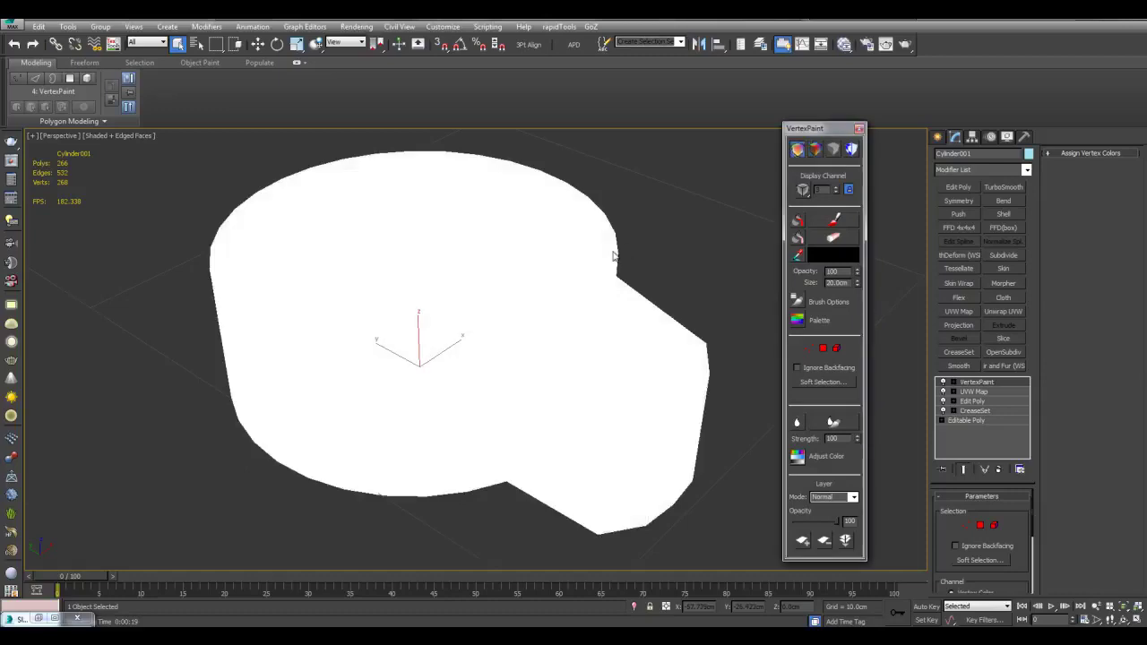
scroll(668, 270, "down", 5)
mouse_move(668, 270)
middle_mouse_down("alt")
mouse_move(582, 351)
mouse_move(523, 284)
mouse_move(436, 356)
mouse_move(663, 278)
mouse_move(619, 270)
mouse_move(641, 271)
middle_mouse_up("alt")
left_click(816, 150)
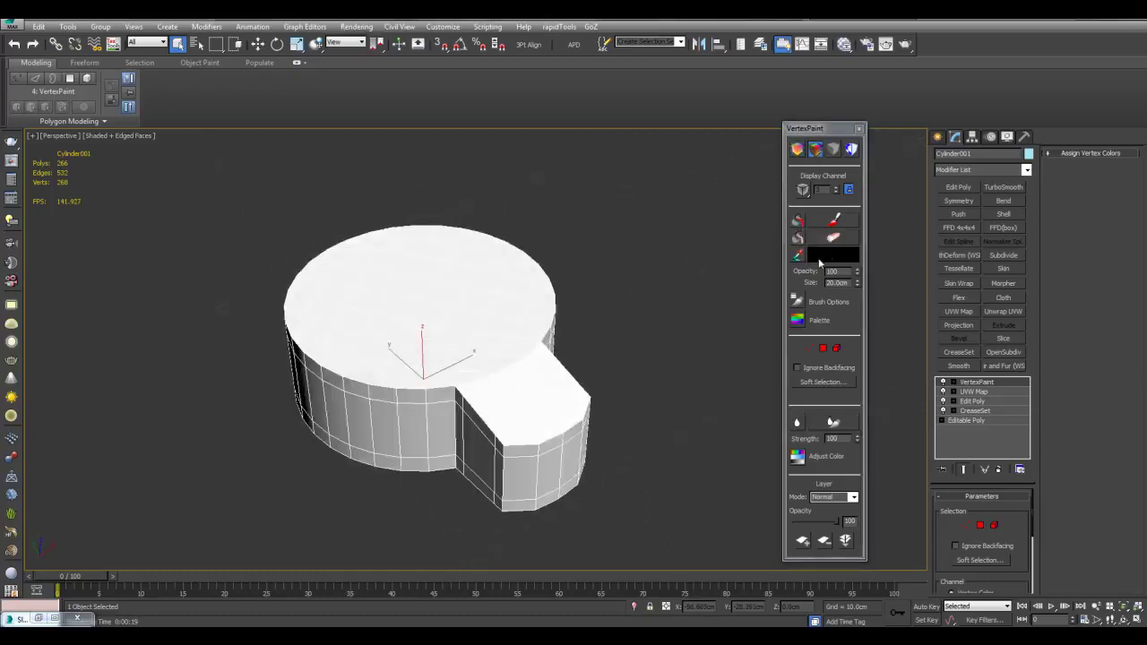
mouse_move(659, 321)
middle_mouse_down("alt")
mouse_move(670, 328)
mouse_move(692, 305)
mouse_move(669, 337)
middle_mouse_up("alt")
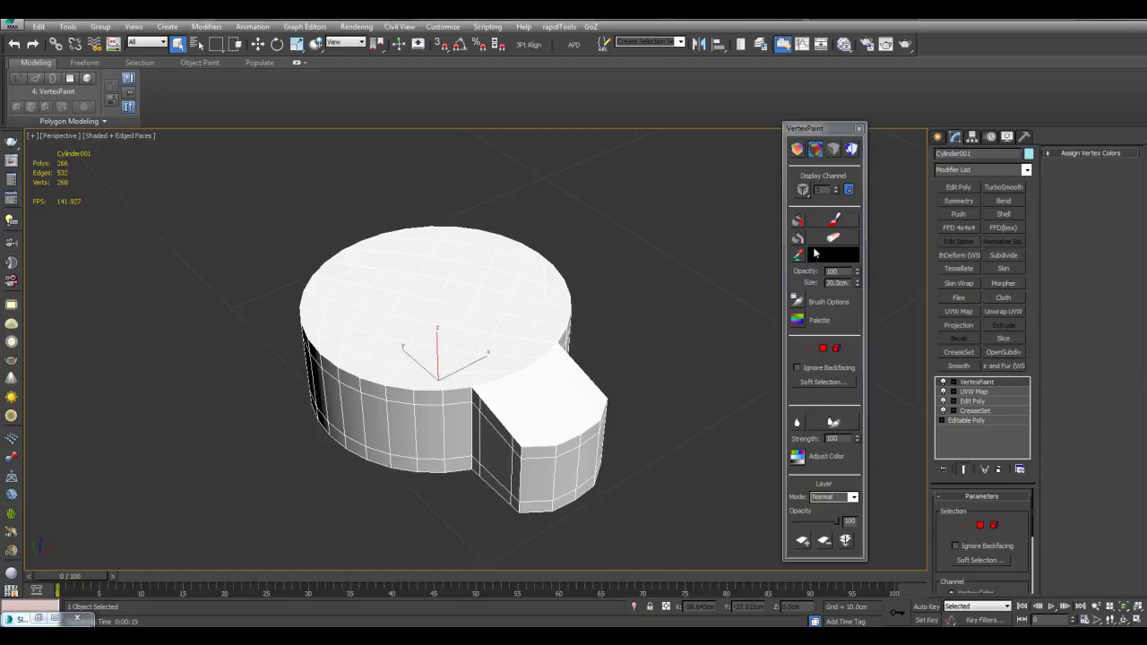
Fill all of the button's vertices with black vertex color.
left_click(799, 222)
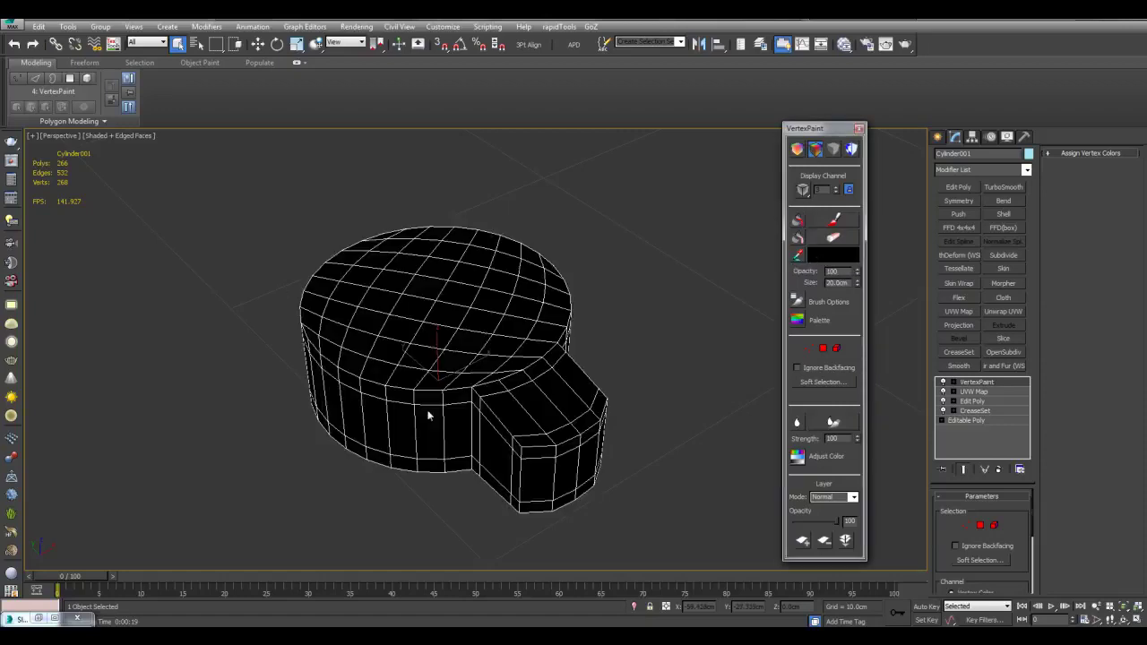
middle_click_drag(480, 317, 517, 288, "alt")
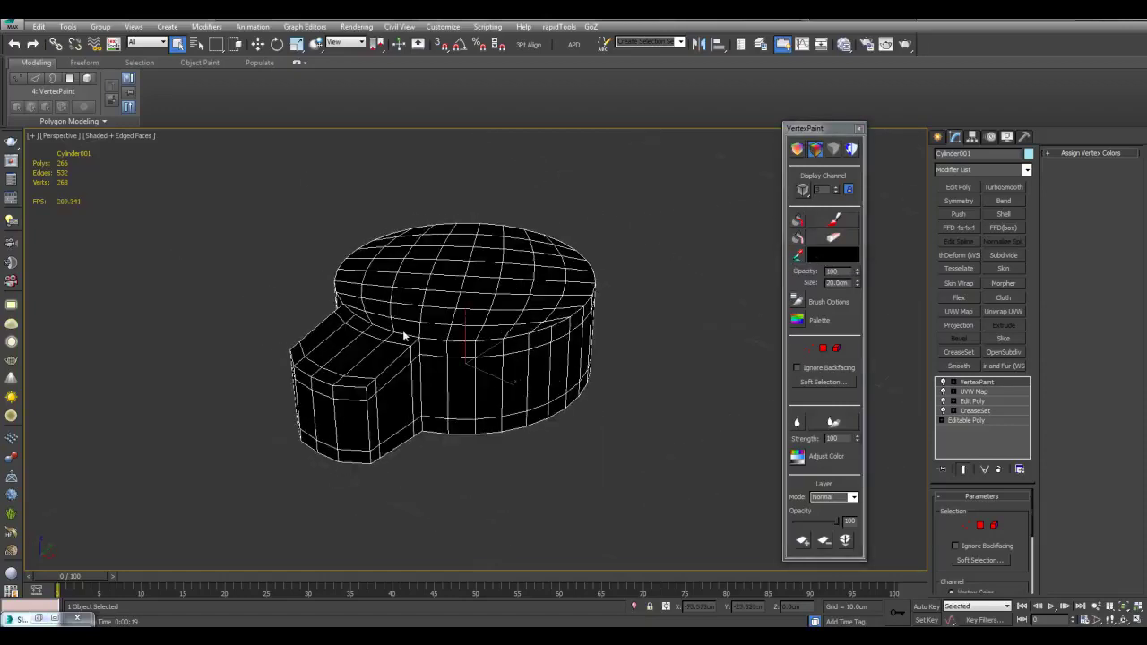
middle_click_drag(426, 284, 497, 311, "alt")
scroll(453, 372, "up", 3)
scroll(599, 368, "down", 3)
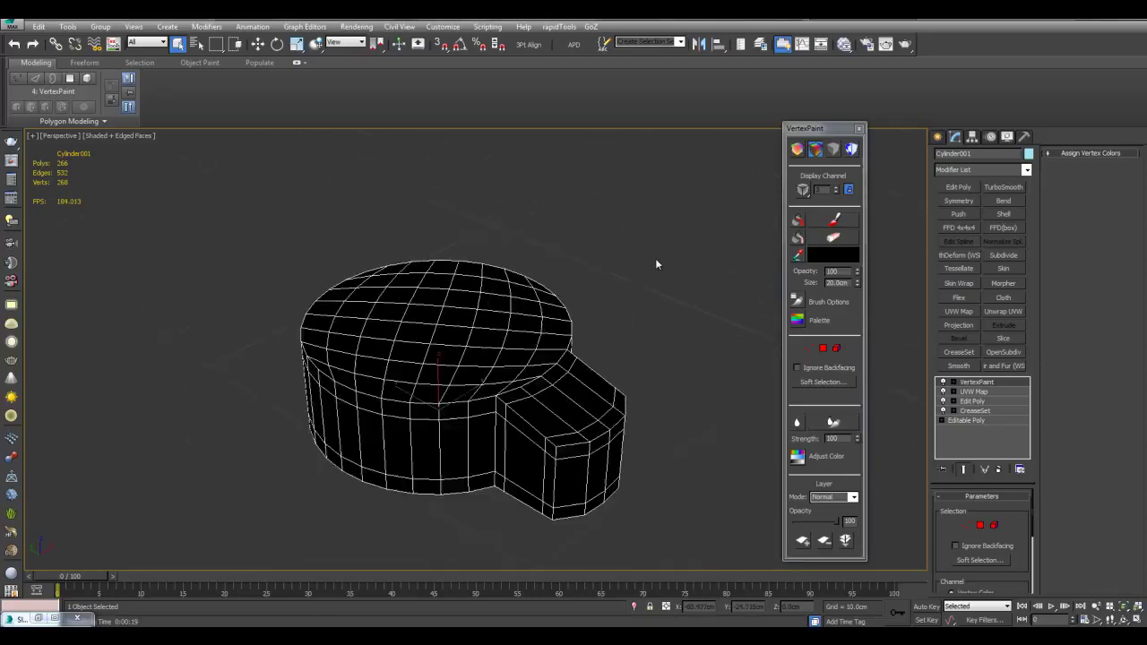
Set the vertex paint color to white.
left_click(823, 256)
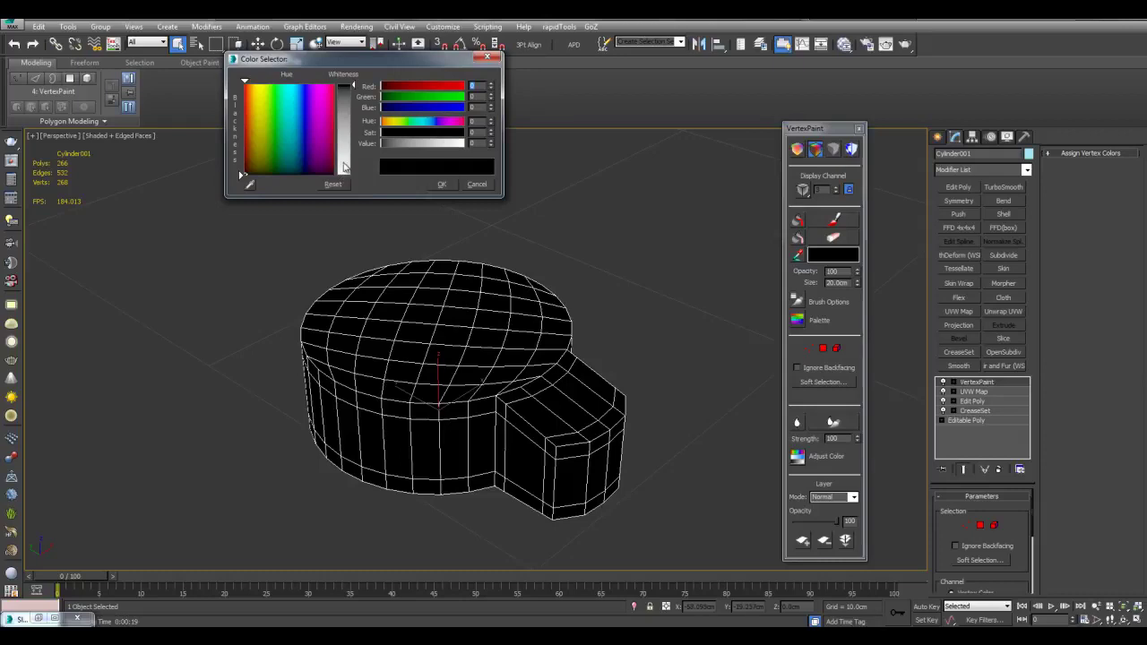
left_click(343, 171)
left_click(442, 184)
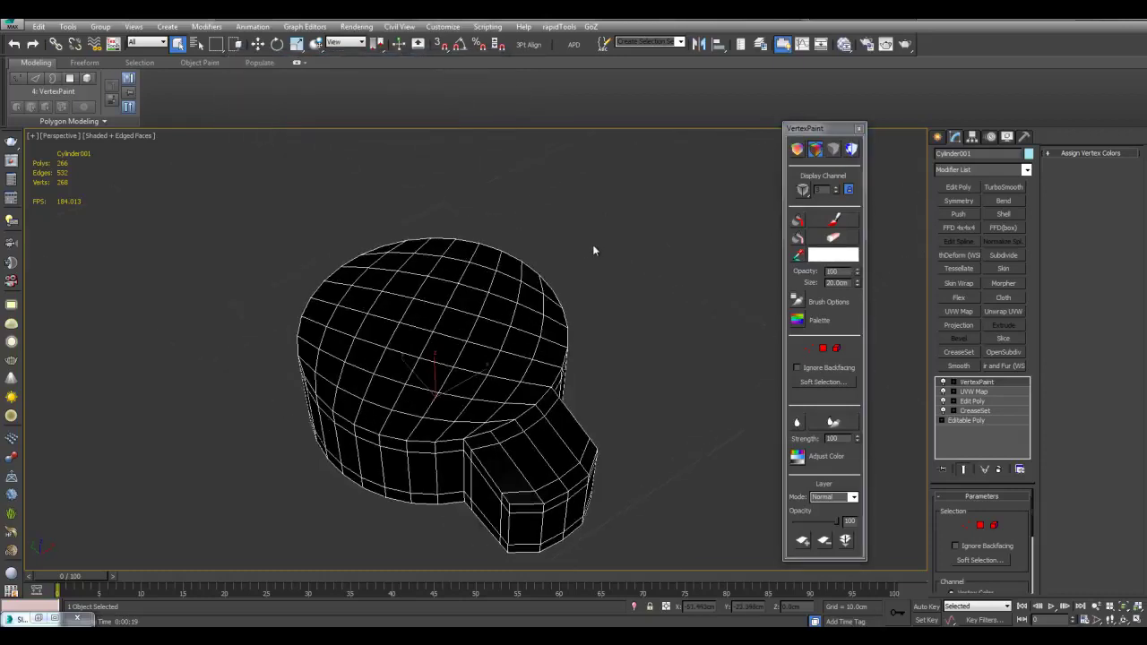
Try a white brush stroke on the button's top at the 20.0cm brush size and undo it.
left_click(835, 219)
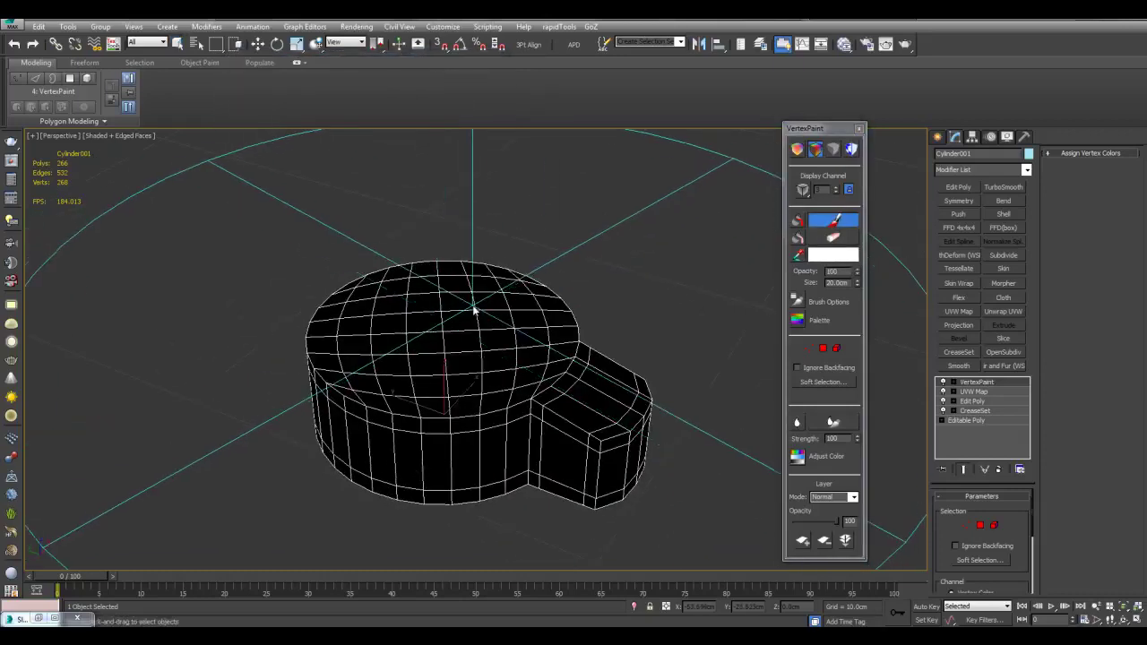
mouse_move(441, 313)
left_mouse_down()
mouse_move(427, 335)
mouse_move(475, 345)
left_mouse_up()
middle_click_drag(498, 349, 516, 345)
key("ctrl+z")
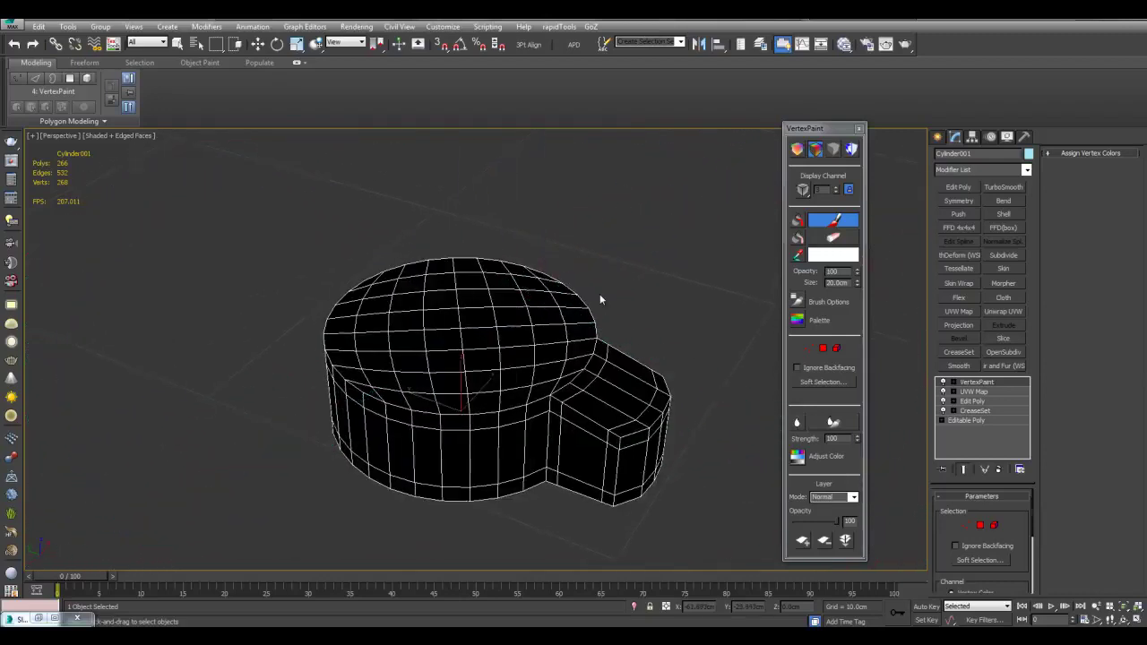
Set the paint brush size to 5.0cm, test a stroke on the button's top, undo it and leave the brush.
double_click(844, 283)
type("5")
middle_click_drag(572, 270, 585, 268)
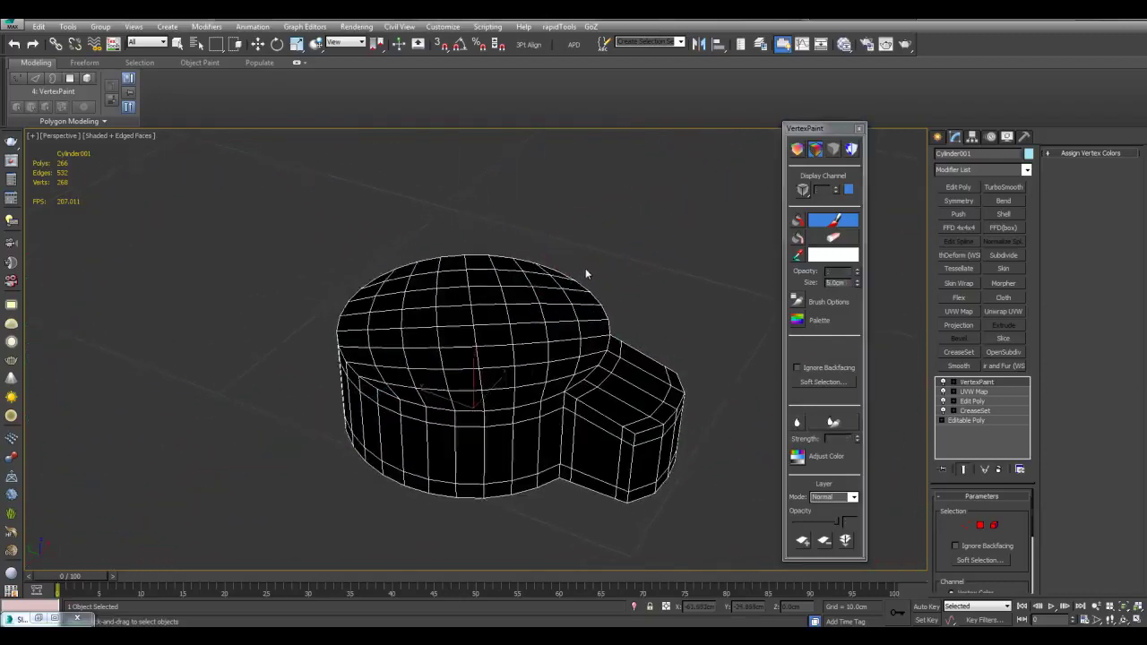
mouse_move(462, 332)
left_mouse_down()
mouse_move(435, 333)
mouse_move(487, 313)
mouse_move(476, 349)
left_mouse_up()
mouse_move(476, 349)
middle_mouse_down("alt")
mouse_move(577, 330)
mouse_move(594, 370)
mouse_move(548, 385)
mouse_move(529, 322)
mouse_move(480, 319)
mouse_move(494, 297)
mouse_move(544, 361)
mouse_move(405, 384)
mouse_move(621, 398)
middle_mouse_up("alt")
key("ctrl+z")
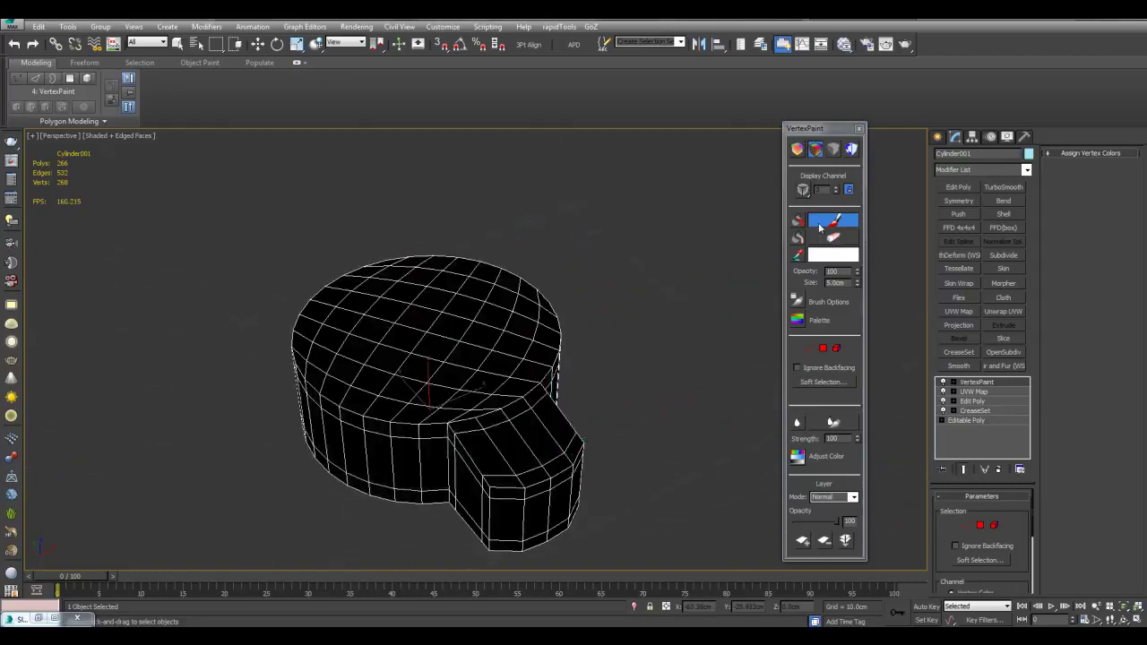
left_click(819, 225)
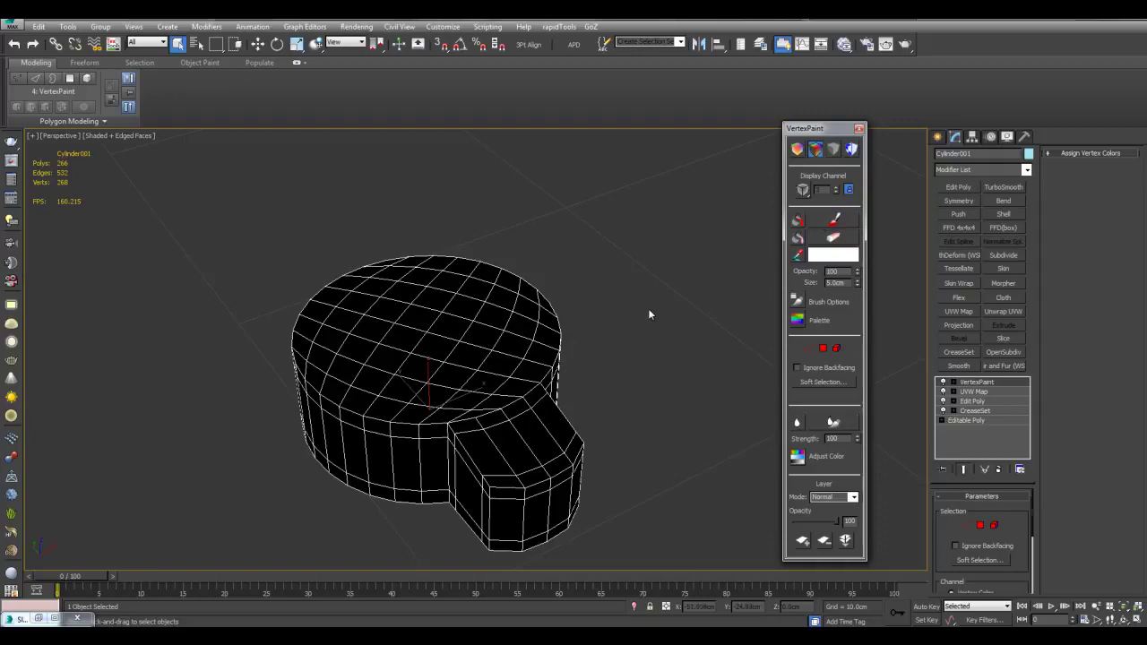
Switch the VertexPaint modifier to its Face selection level.
left_click(955, 383)
left_click(974, 392)
left_click(973, 401)
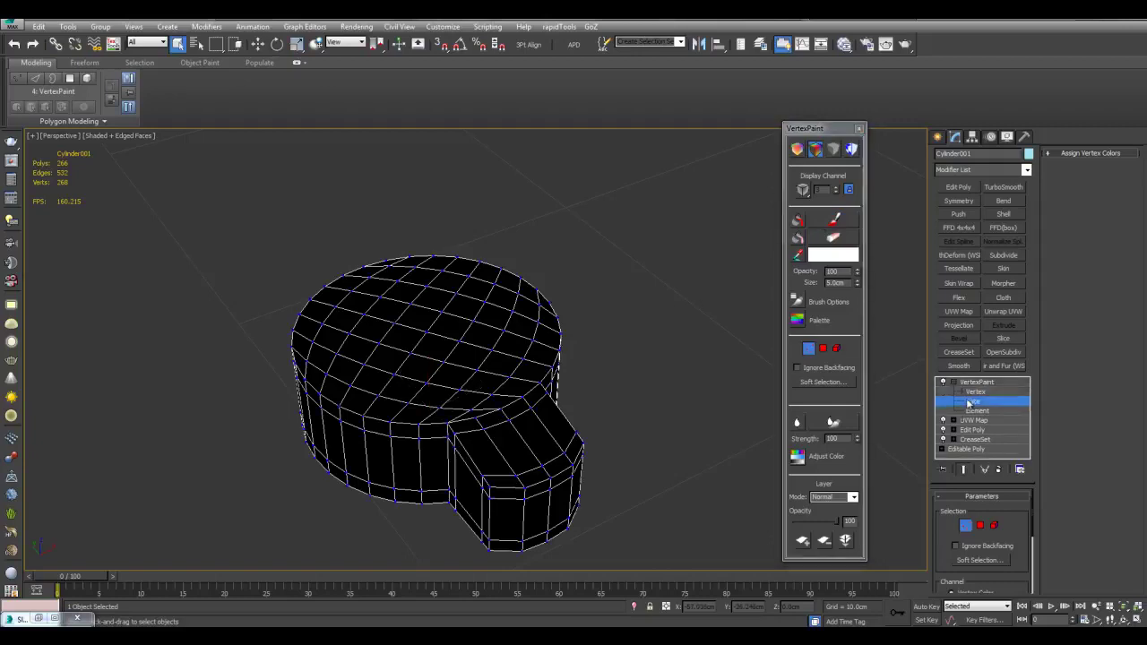
left_click(974, 410)
left_click(965, 401)
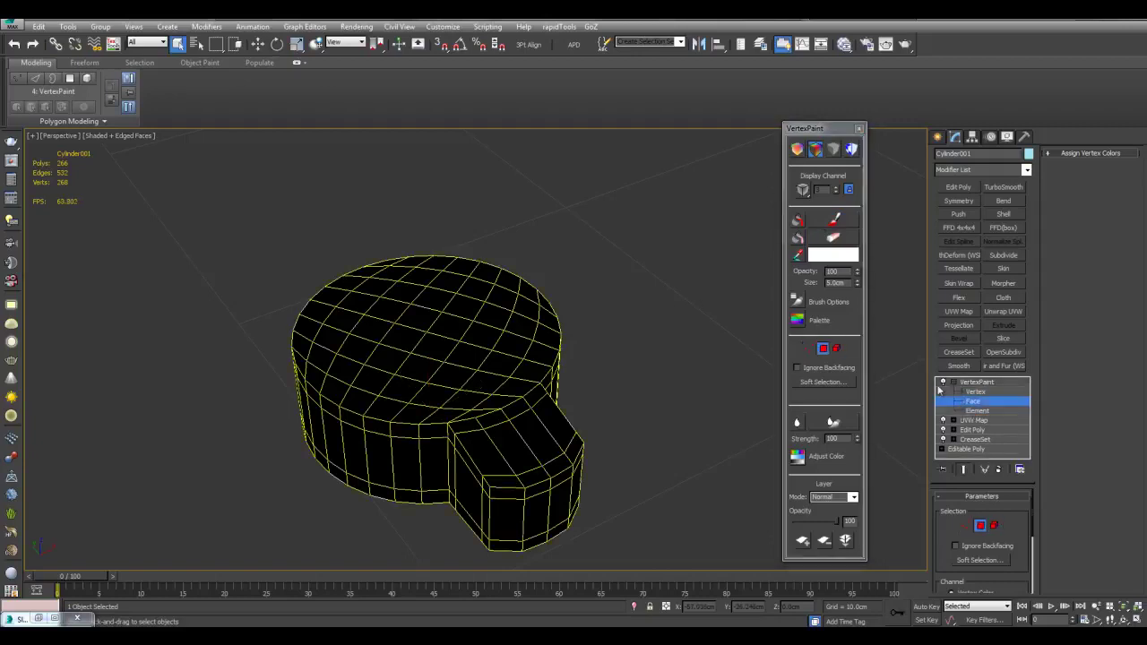
Select only the round cap's top faces, removing the side border and tab faces from the selection.
mouse_move(604, 284)
middle_mouse_down("alt")
mouse_move(594, 300)
mouse_move(476, 251)
mouse_move(515, 243)
mouse_move(696, 263)
mouse_move(715, 246)
middle_mouse_up("alt")
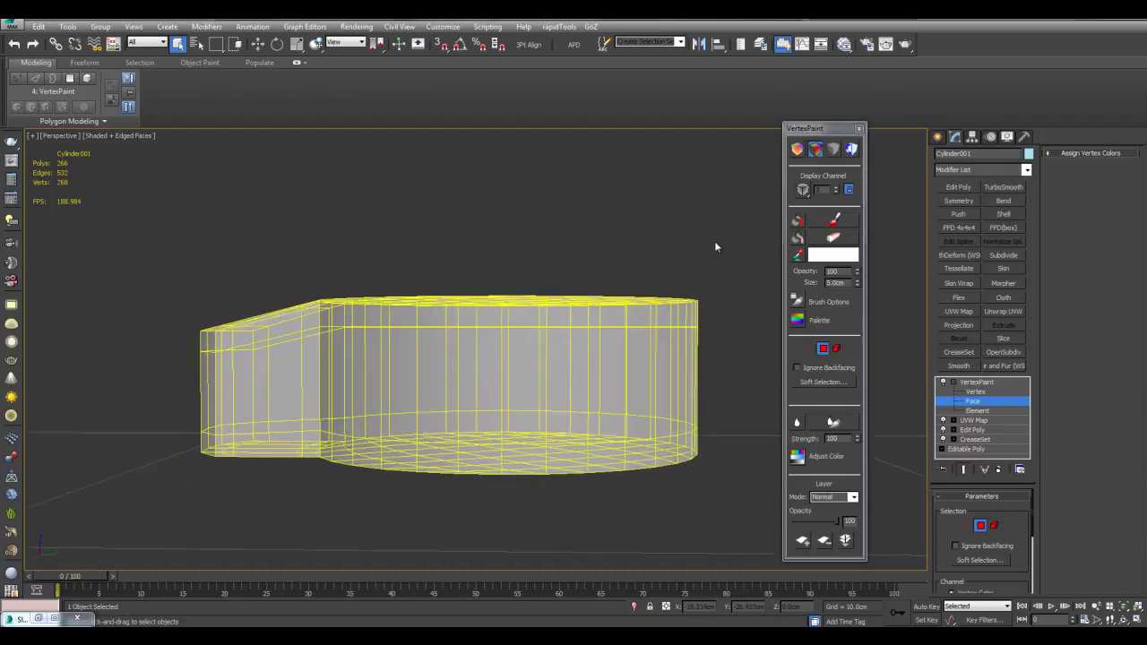
left_click_drag(321, 320, 318, 316)
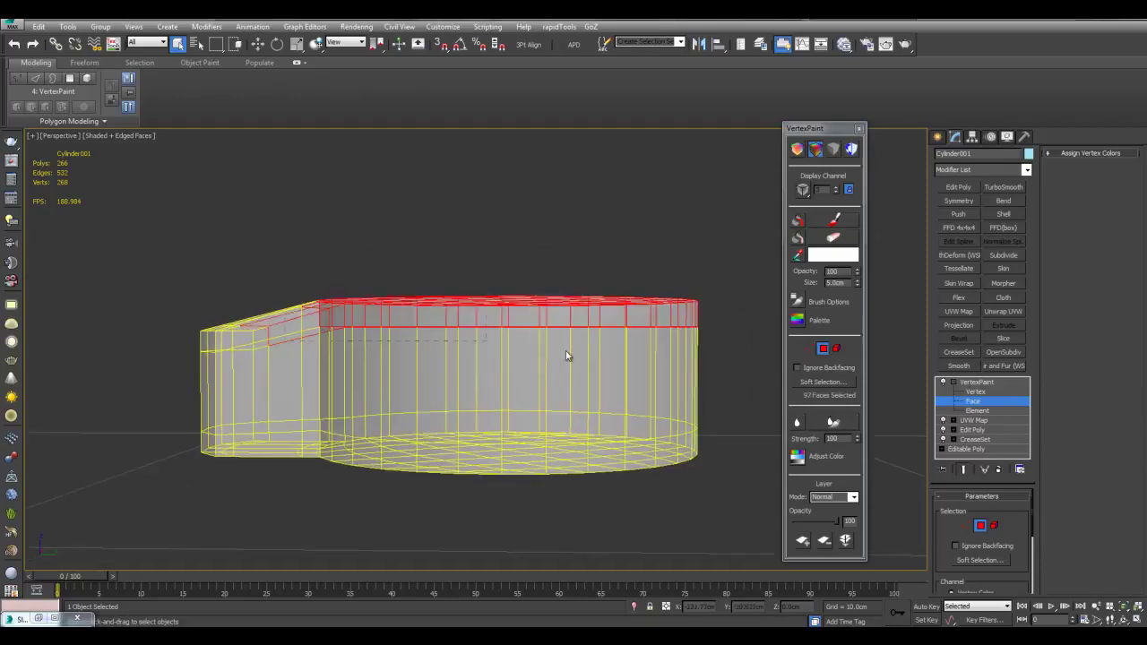
left_click_drag(714, 361, 714, 363, "alt")
middle_click_drag(380, 265, 373, 309, "alt")
key("F3")
middle_click_drag(293, 260, 422, 261)
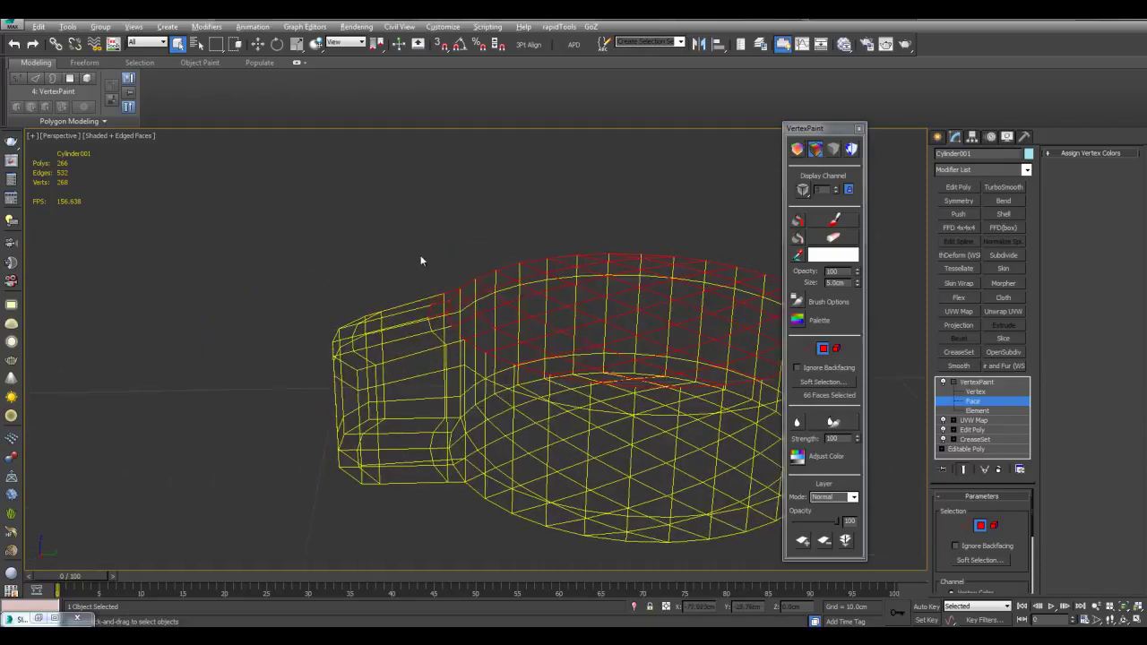
left_click_drag(433, 325, 455, 325, "alt")
middle_click_drag(455, 326, 642, 326, "alt")
Test a white brush stroke on the selected top faces, undo it, and paint these faces white.
left_click(834, 220)
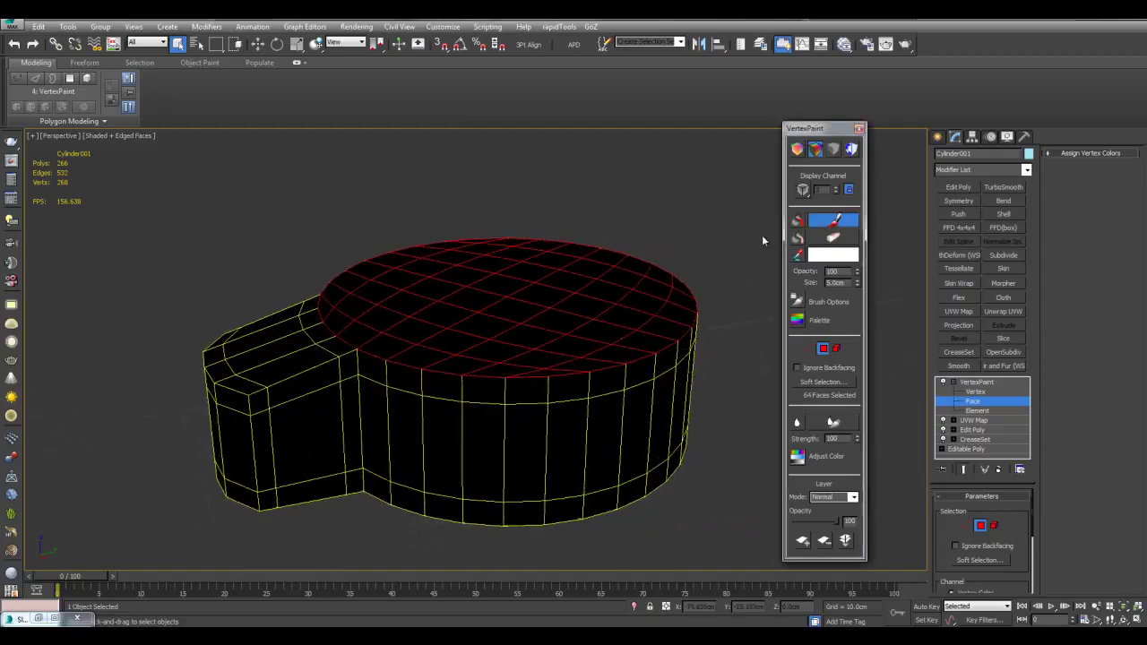
scroll(612, 304, "down", 3)
mouse_move(506, 307)
left_mouse_down()
mouse_move(463, 317)
mouse_move(580, 313)
mouse_move(422, 335)
mouse_move(522, 297)
left_mouse_up()
mouse_move(521, 301)
middle_mouse_down("alt")
mouse_move(618, 322)
mouse_move(633, 404)
mouse_move(630, 342)
mouse_move(625, 365)
middle_mouse_up("alt")
key("ctrl+z")
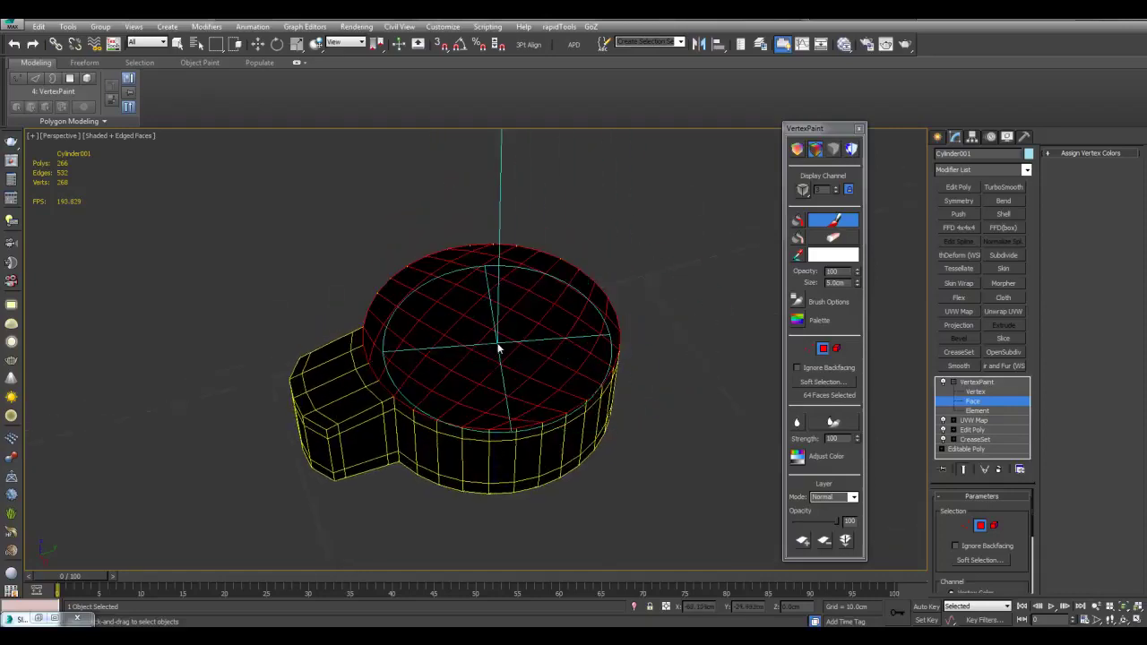
mouse_move(499, 348)
left_mouse_down()
mouse_move(498, 312)
mouse_move(469, 359)
mouse_move(499, 303)
mouse_move(512, 329)
mouse_move(496, 326)
mouse_move(515, 338)
mouse_move(493, 346)
mouse_move(515, 325)
mouse_move(495, 332)
left_mouse_up()
middle_click_drag(639, 289, 646, 271, "alt")
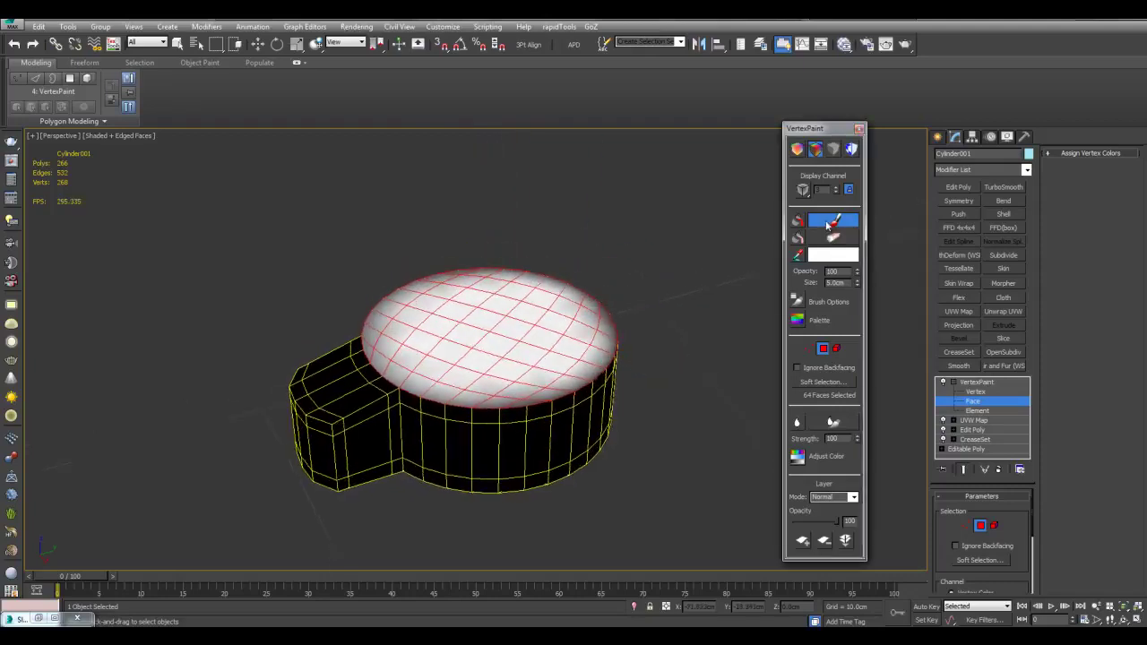
left_click(829, 224)
scroll(645, 296, "up", 5)
scroll(645, 273, "down", 5)
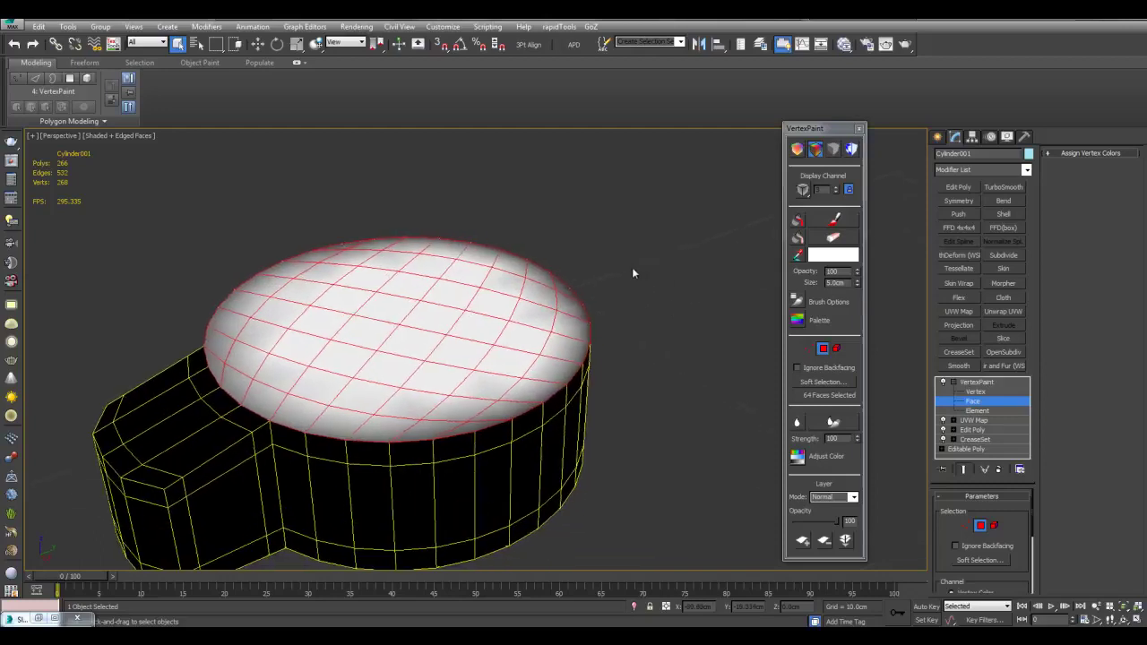
Leave the face level, add an Edit Poly modifier above VertexPaint to check the painted button, and delete that modifier.
left_click(979, 382)
left_click(965, 188)
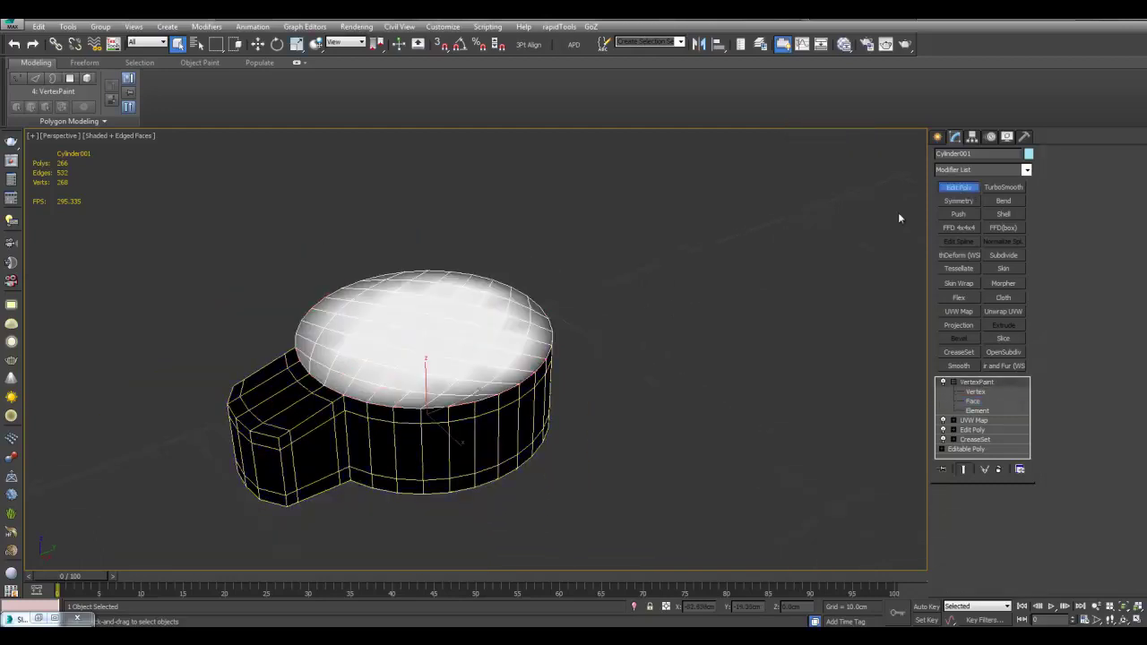
middle_click_drag(566, 354, 605, 345)
middle_click_drag(533, 294, 553, 292, "alt")
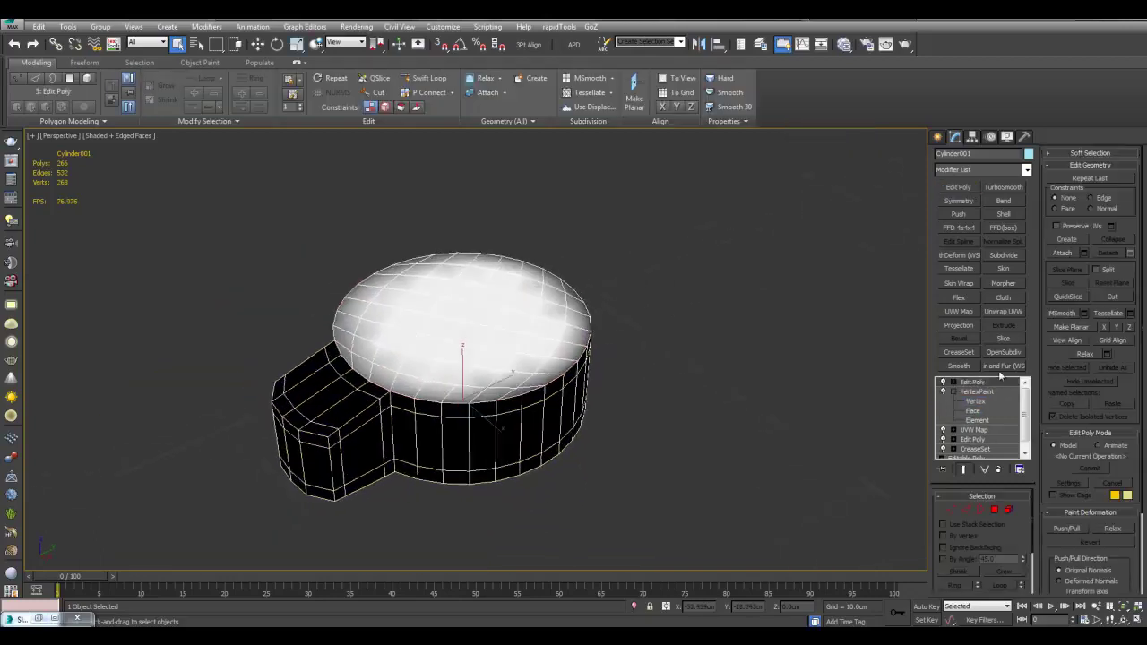
right_click(992, 384)
left_click(1021, 140)
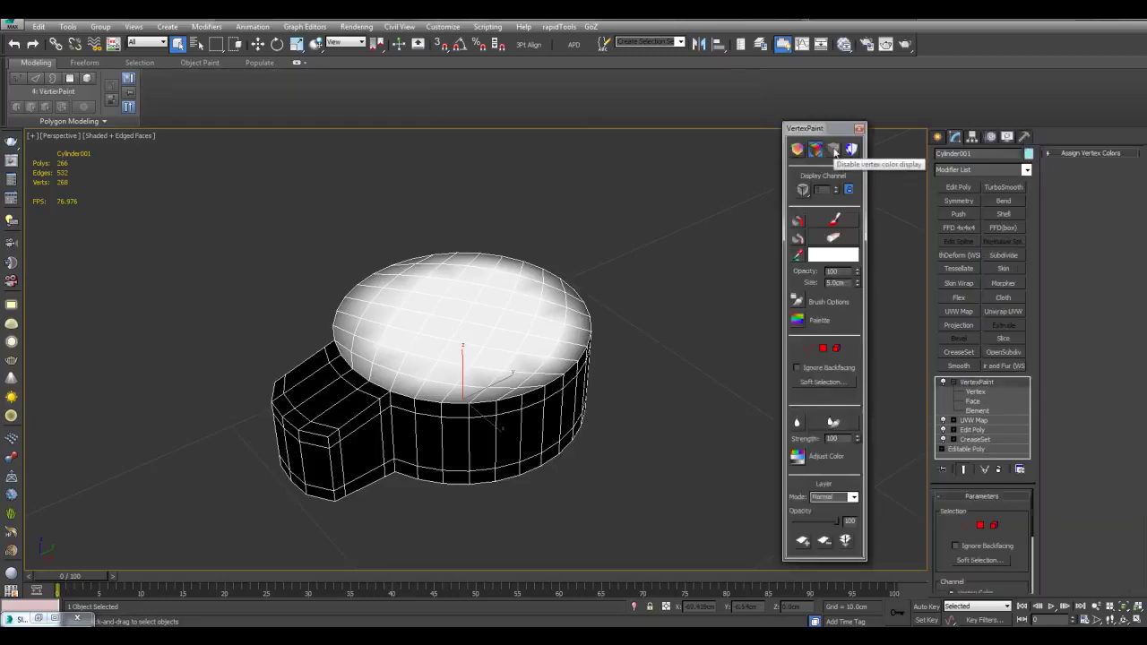
Disable the vertex color display in the viewport, keeping the button selected.
left_click(835, 150)
middle_click_drag(699, 215, 637, 325, "alt")
left_click(576, 337)
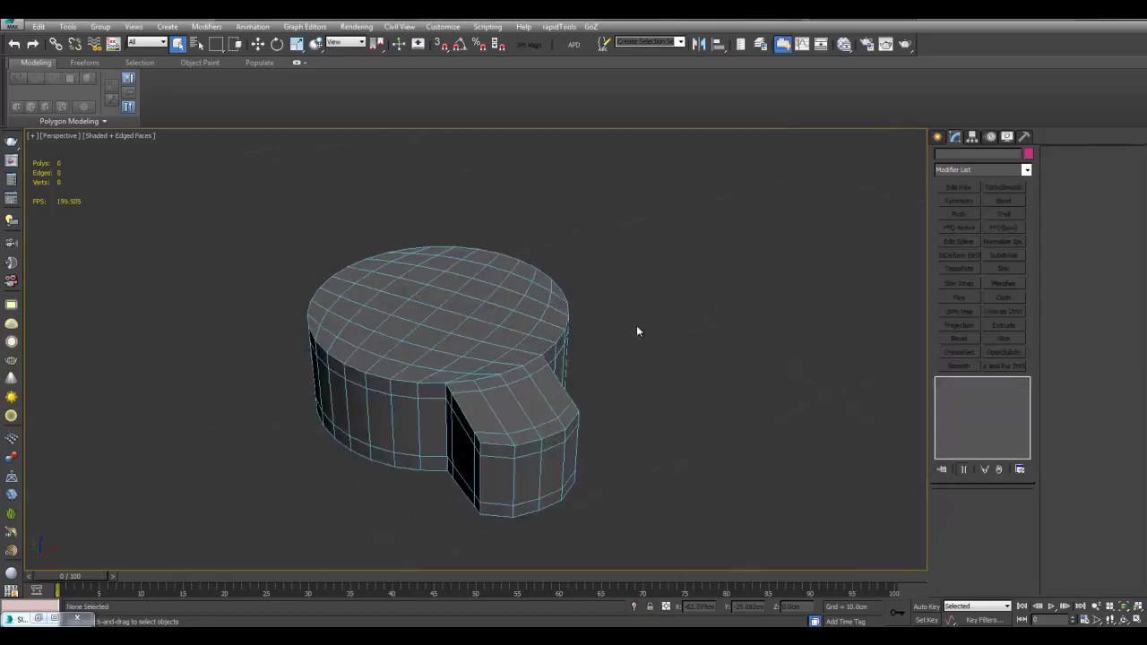
key("ctrl+z")
middle_click_drag(674, 270, 656, 314)
Add an OpenSubdiv modifier on top of the button's stack with iterations set to 0 and deselect the button.
left_click(1019, 355)
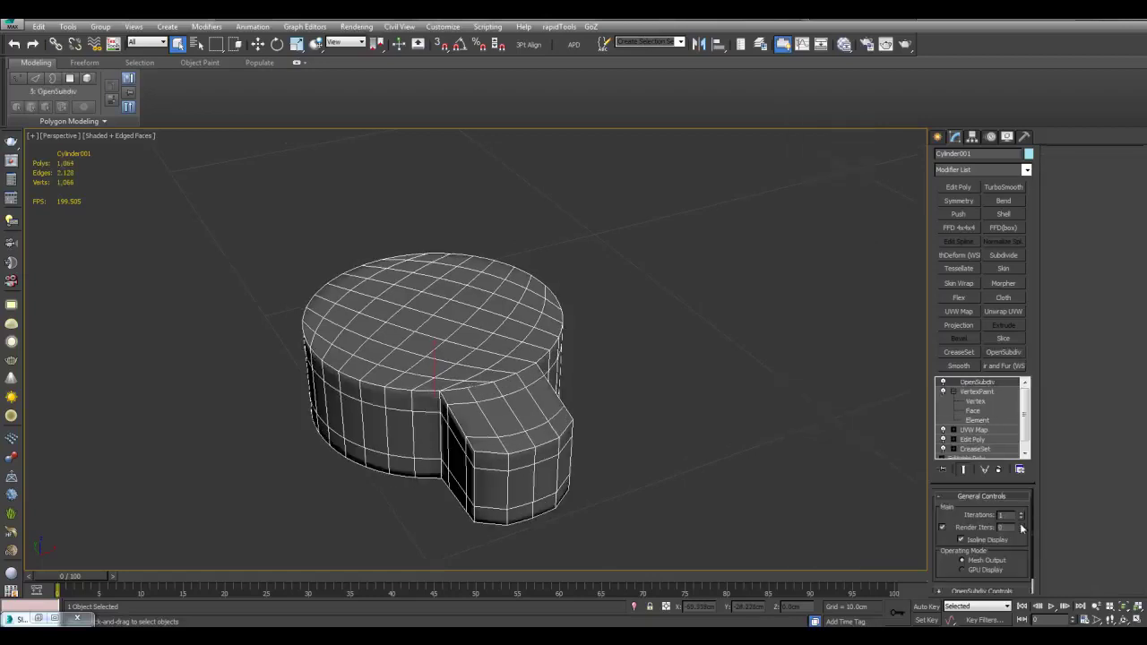
left_click(1022, 518)
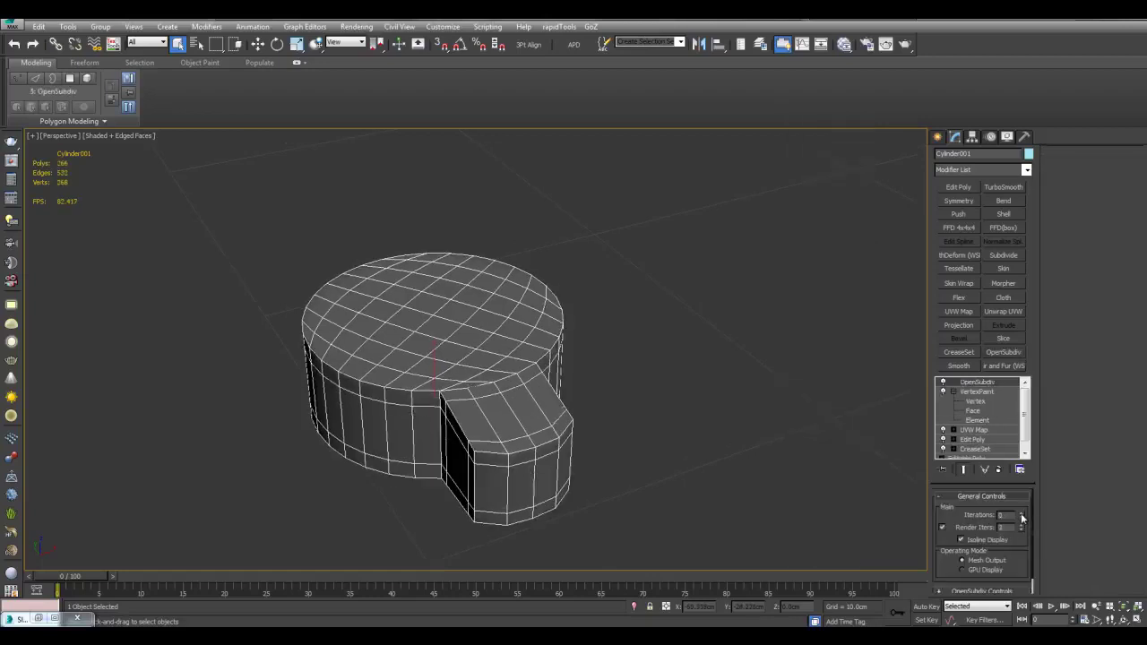
left_click(690, 427)
middle_click_drag(689, 426, 763, 318, "alt")
Open the material editor and view the image of the square_DISP_4.png bitmap.
key("m")
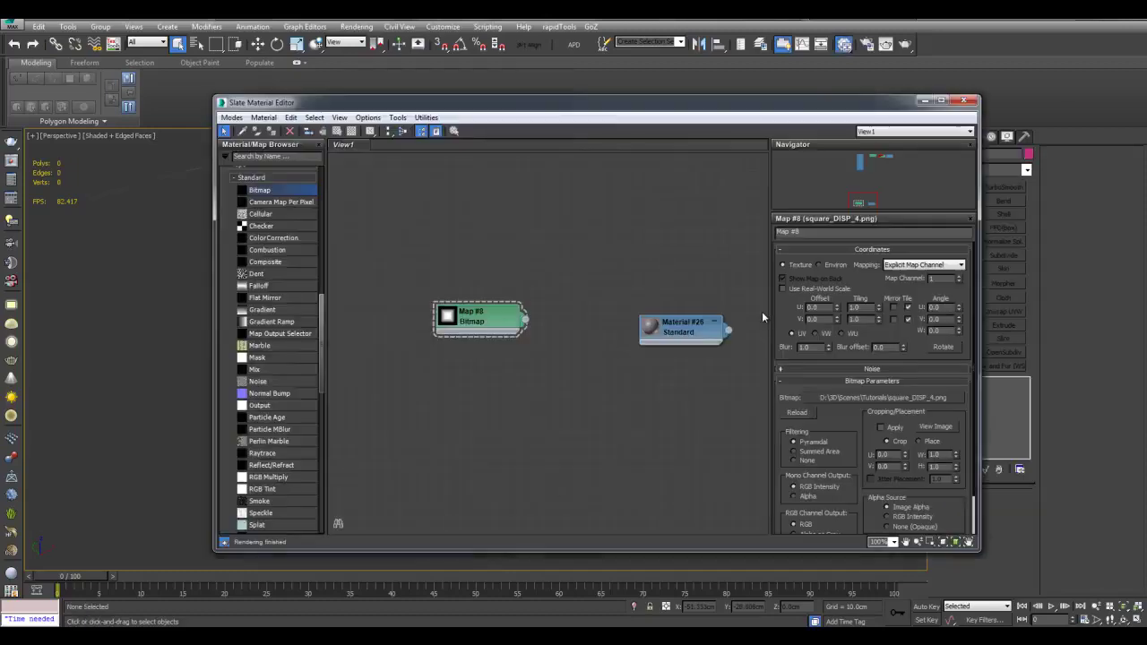
left_click(945, 427)
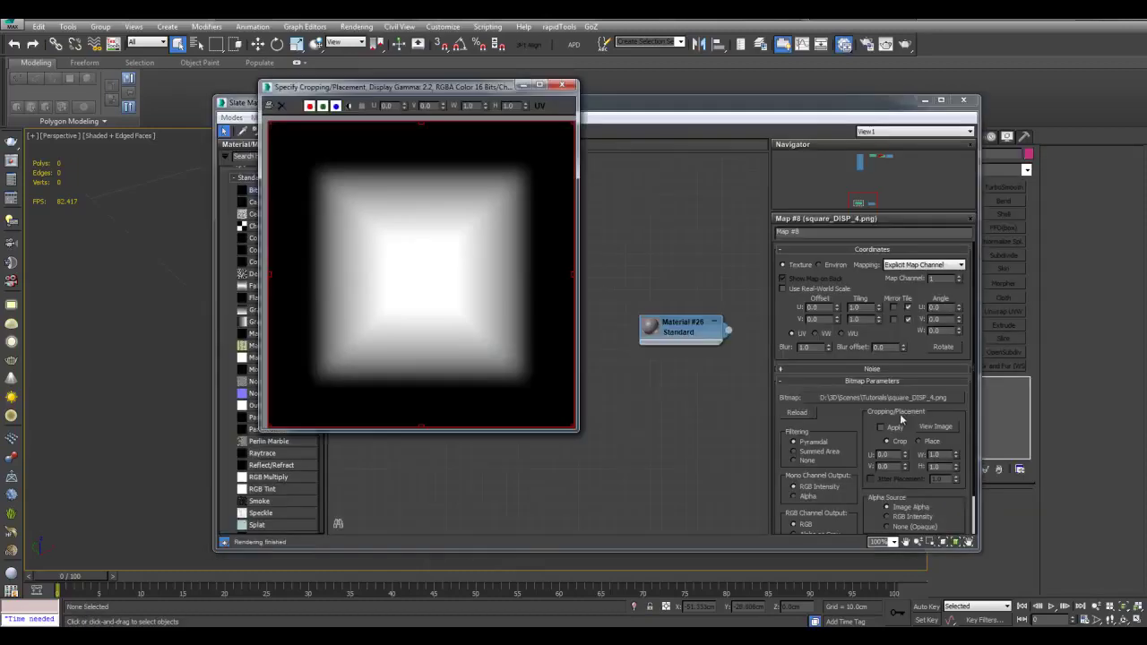
left_click(562, 86)
Set the square_DISP_4.png bitmap's U and V tiling to 12 and shift its node to make room.
left_click_drag(871, 308, 839, 311)
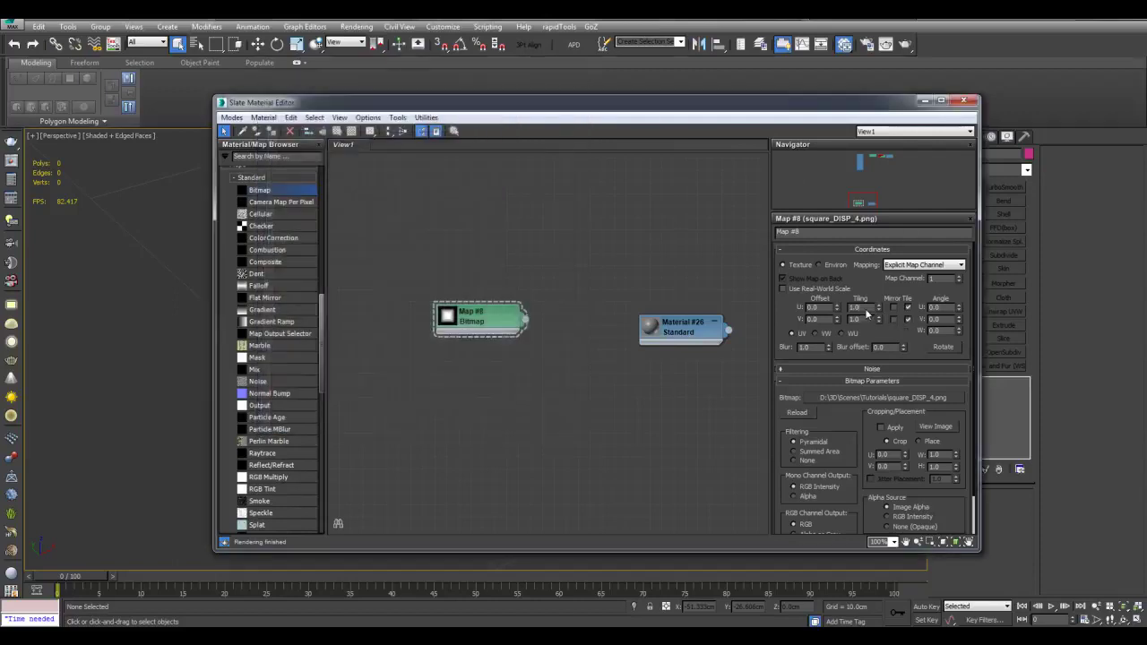
type("12")
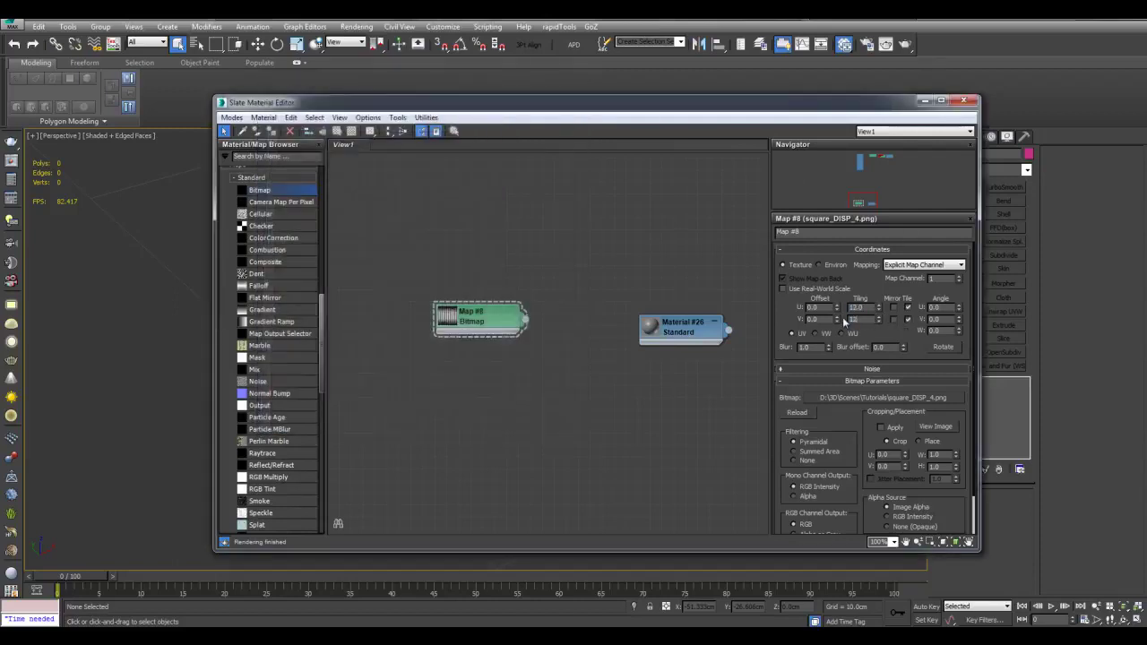
left_click_drag(492, 321, 467, 321)
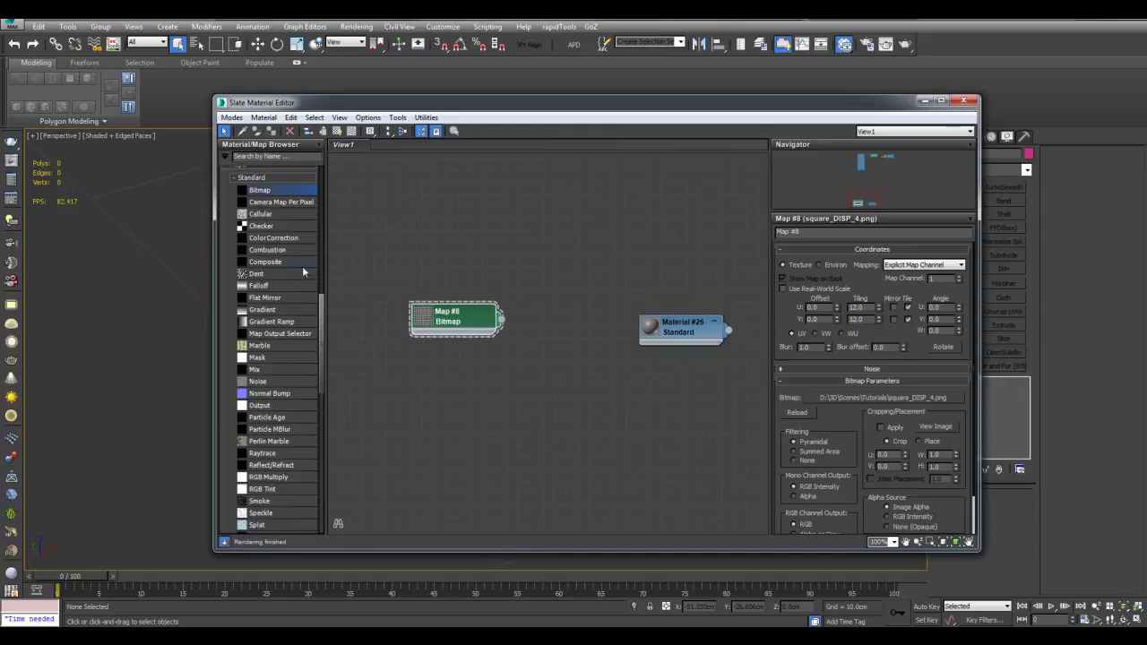
Add a Composite map between the bitmap and the material, connect the bitmap to Layer 1, and open the Composite's parameters.
left_click_drag(290, 269, 526, 328)
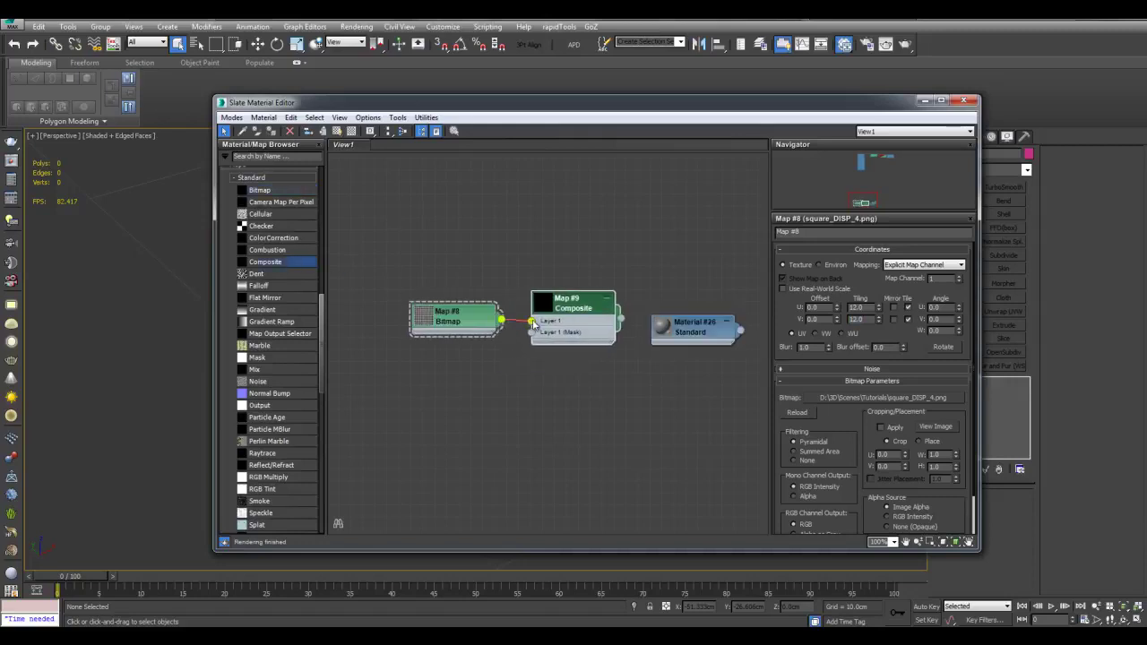
middle_click_drag(587, 315, 614, 303)
scroll(614, 302, "up", 1)
left_click_drag(613, 303, 599, 301)
double_click(598, 300)
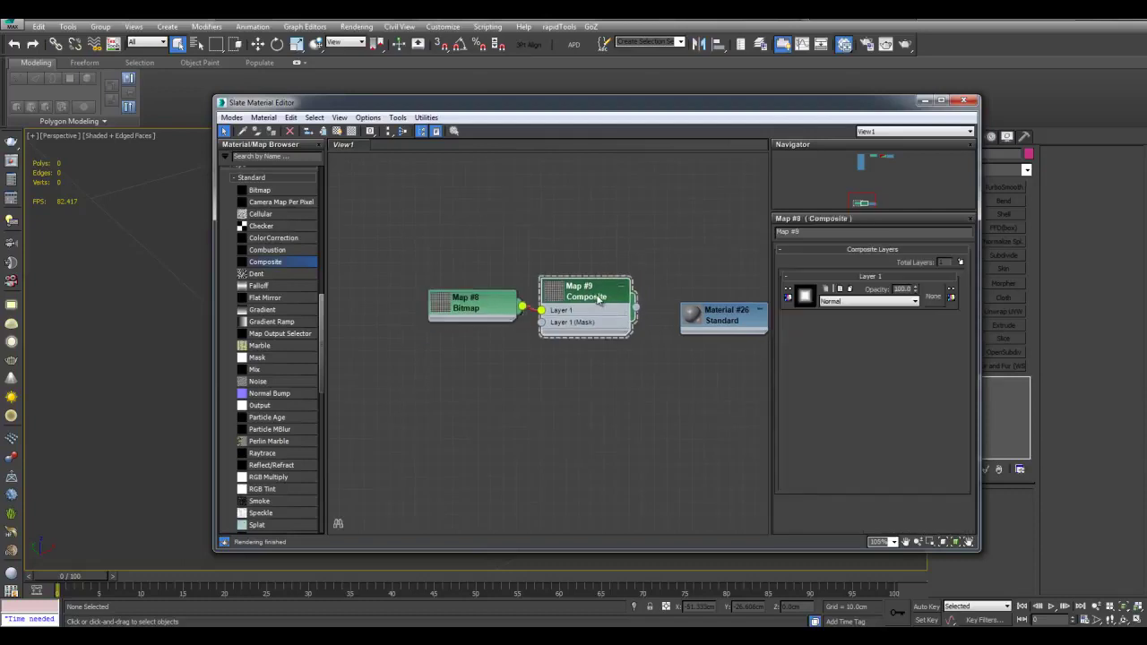
Assign a Vertex Color map as the mask of the Composite map's Layer 1.
middle_click_drag(684, 280, 691, 269)
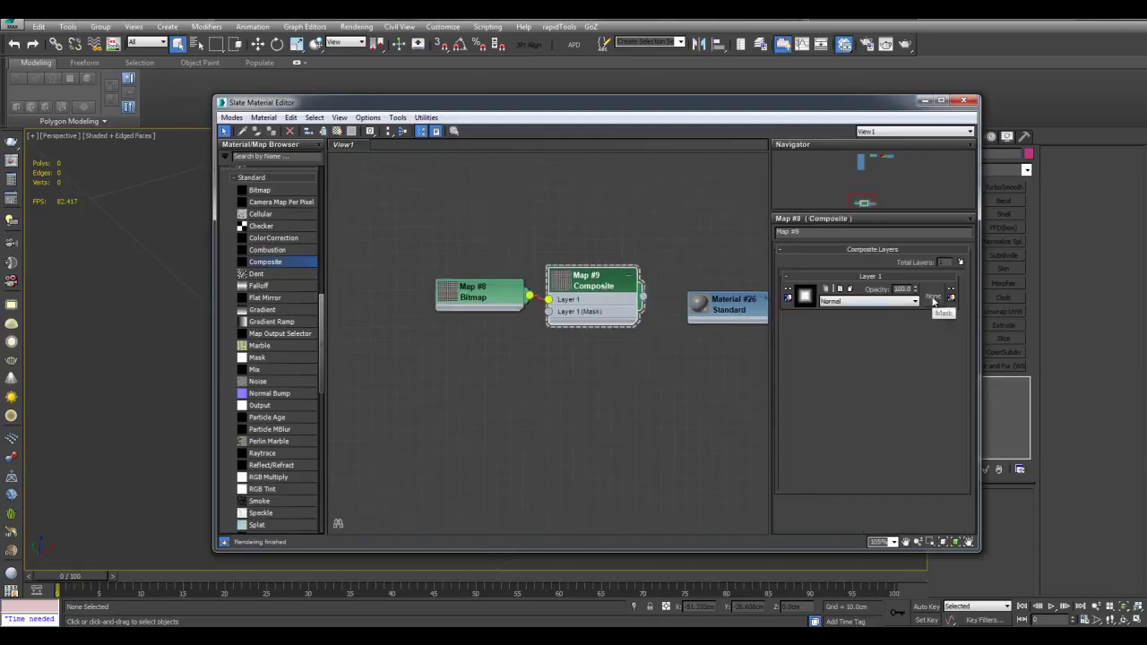
left_click(933, 300)
left_click(715, 325)
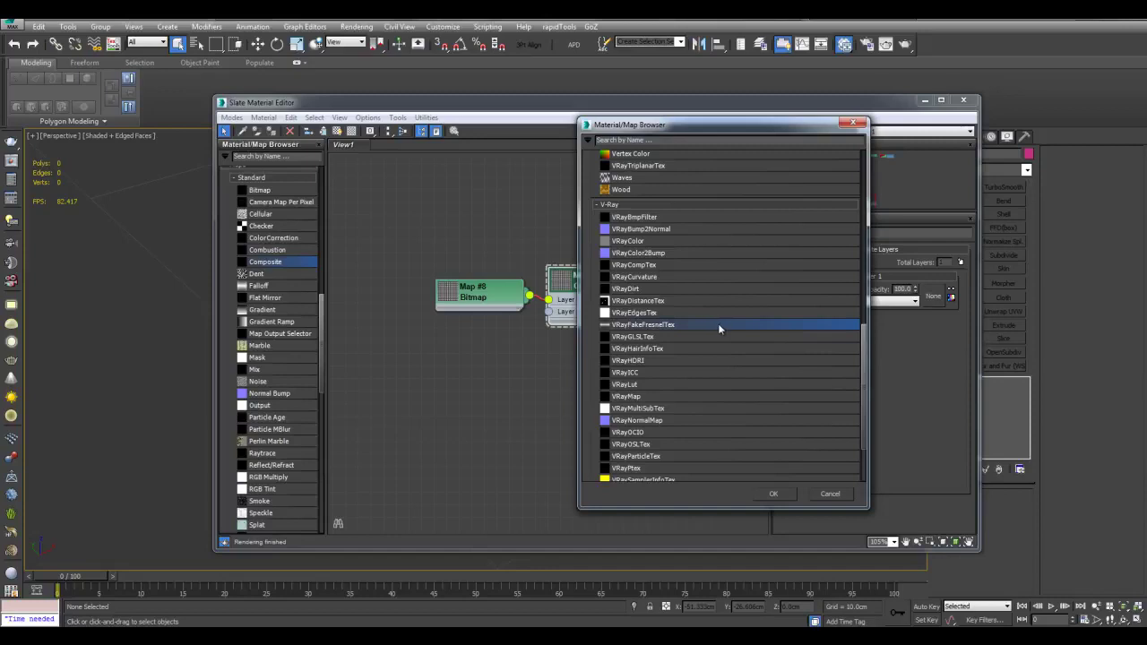
scroll(718, 323, "up", 6)
double_click(641, 315)
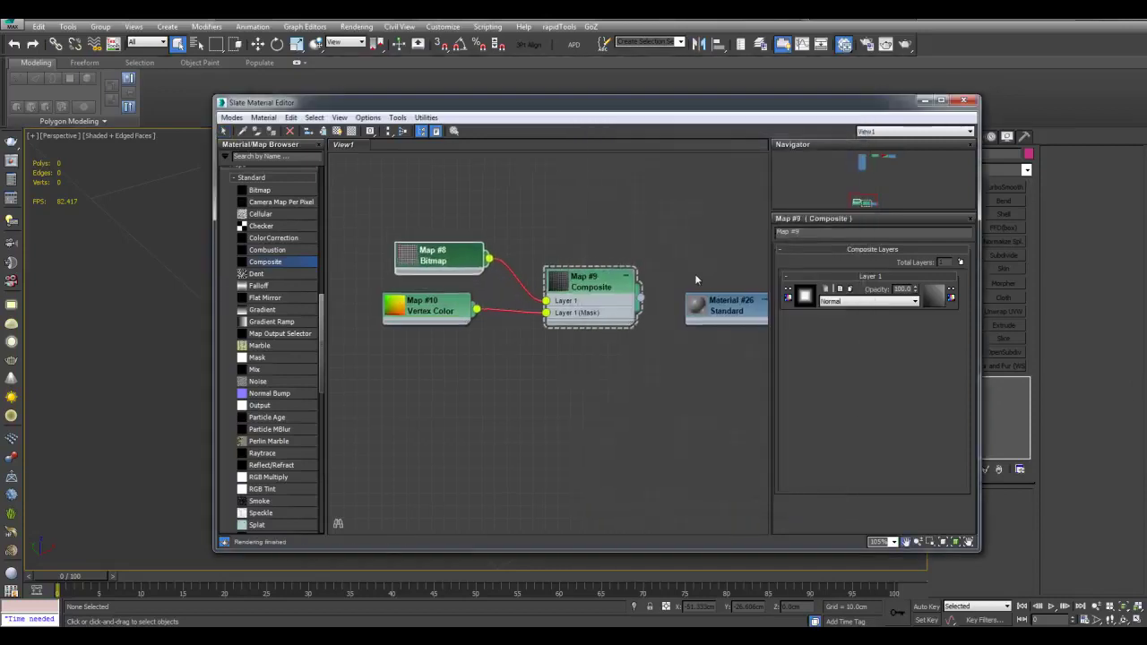
Connect the Composite map's output to the Displacement slot of the Standard material.
middle_click_drag(696, 275, 589, 270)
left_click_drag(602, 306, 606, 306)
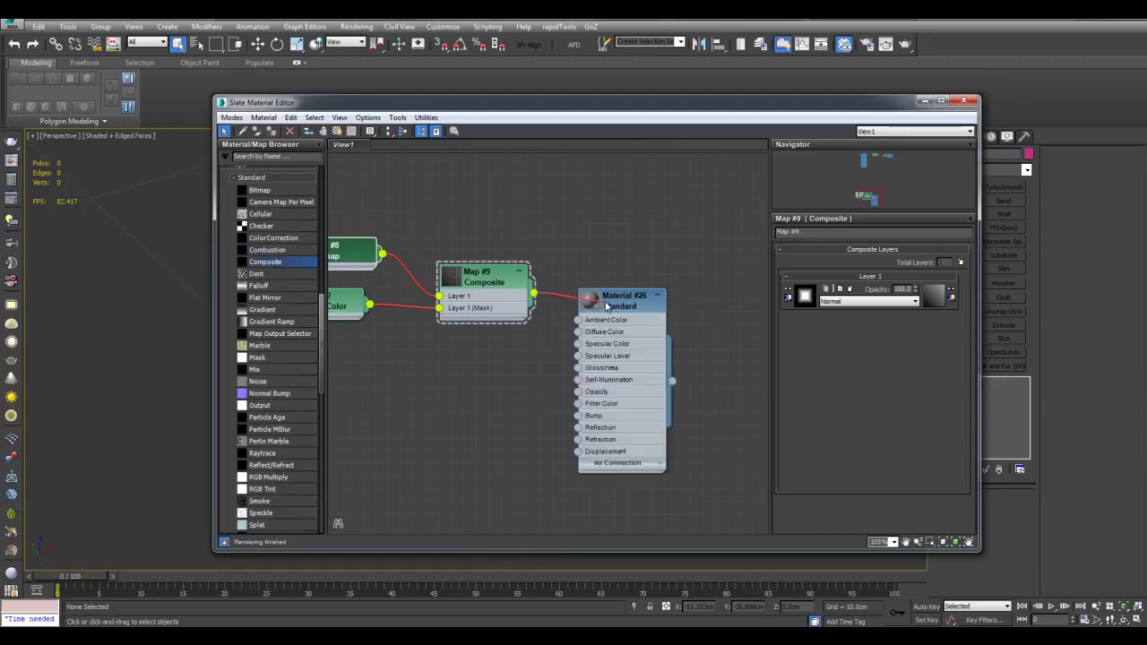
left_click_drag(581, 425, 576, 451)
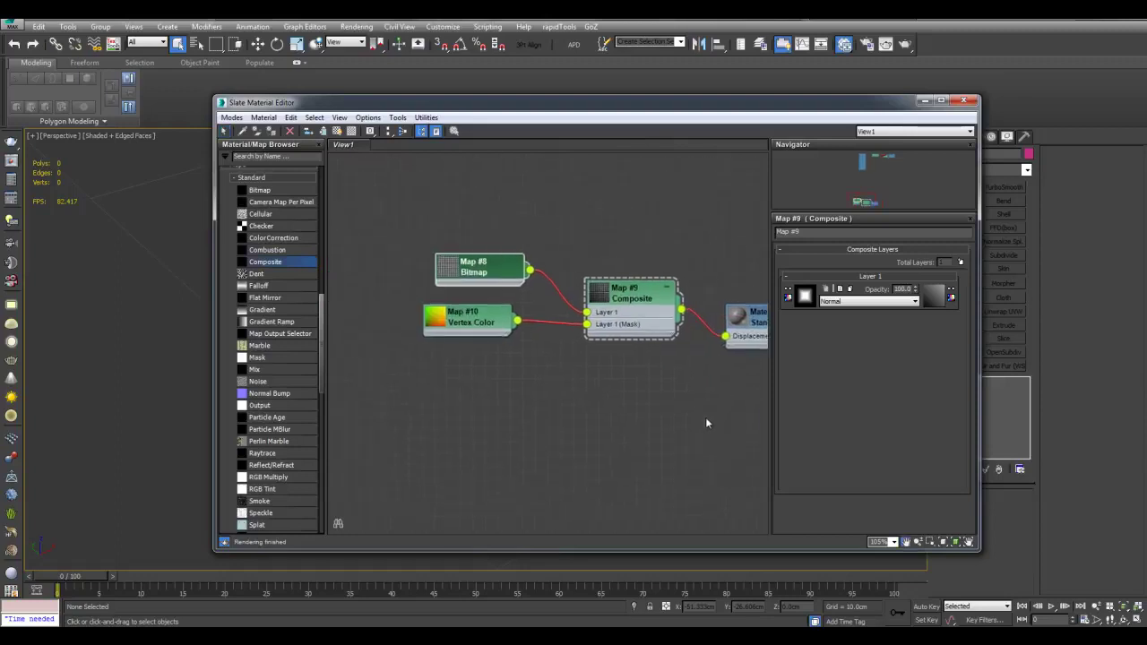
Move the material editor out of the way, select the button, and add a VRayDisplacementMod modifier on top of its stack.
left_click_drag(877, 112, 641, 396)
left_click(556, 327)
left_click(1027, 169)
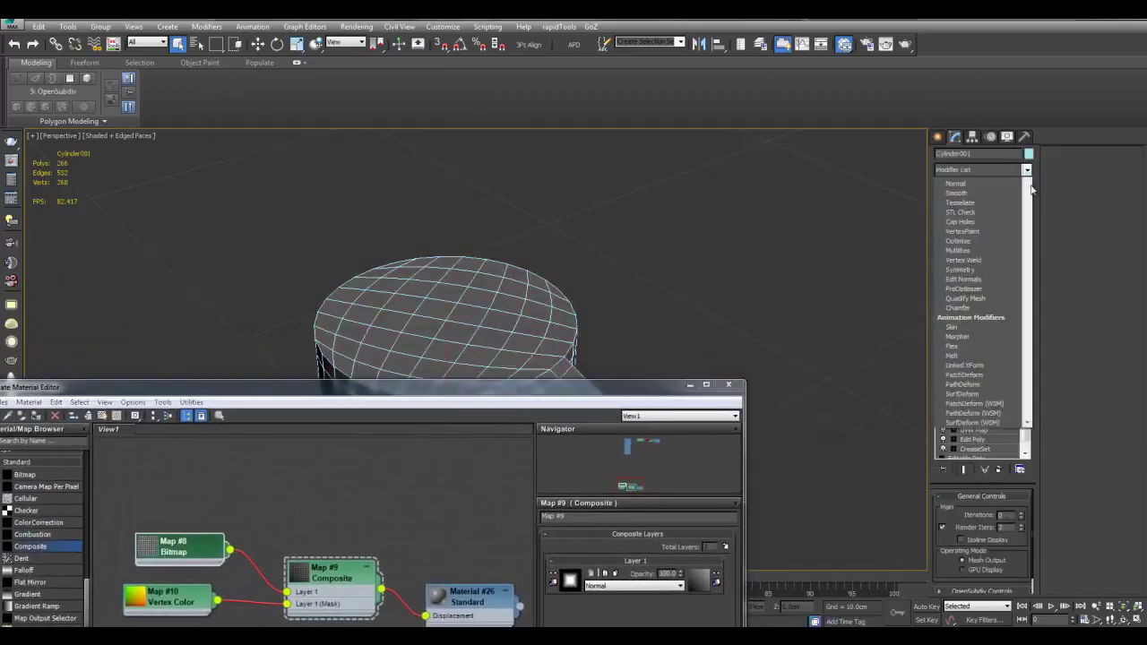
scroll(1011, 529, "down", 15)
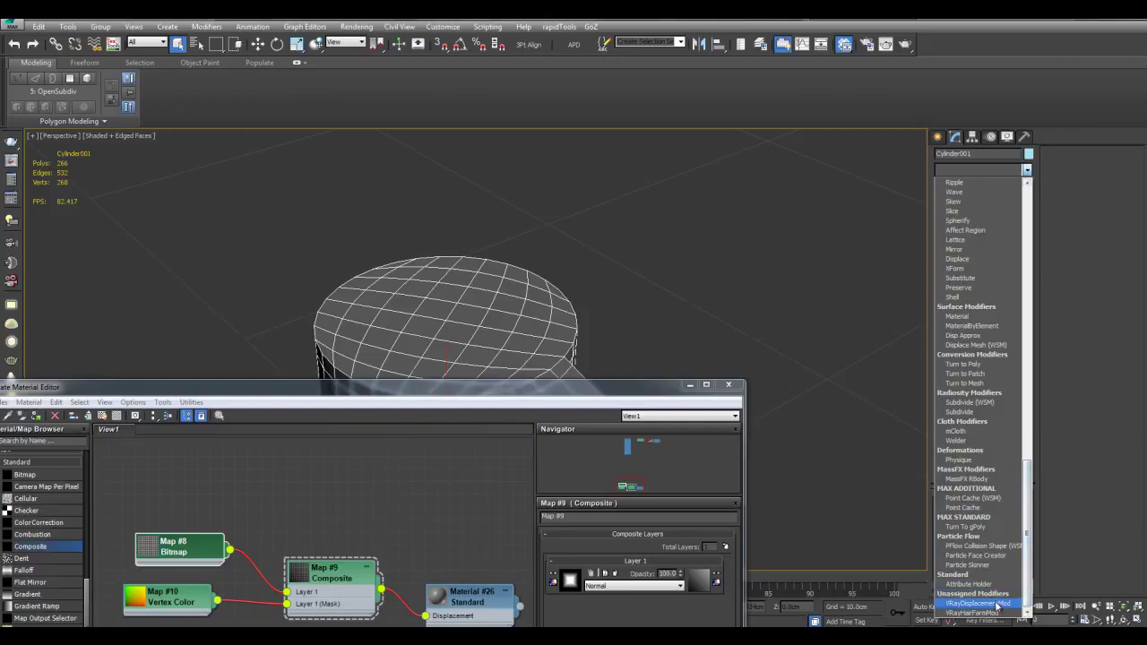
left_click(978, 603)
Assign the Composite map from the material editor as the displacement modifier's Texmap.
left_click_drag(631, 404, 715, 162)
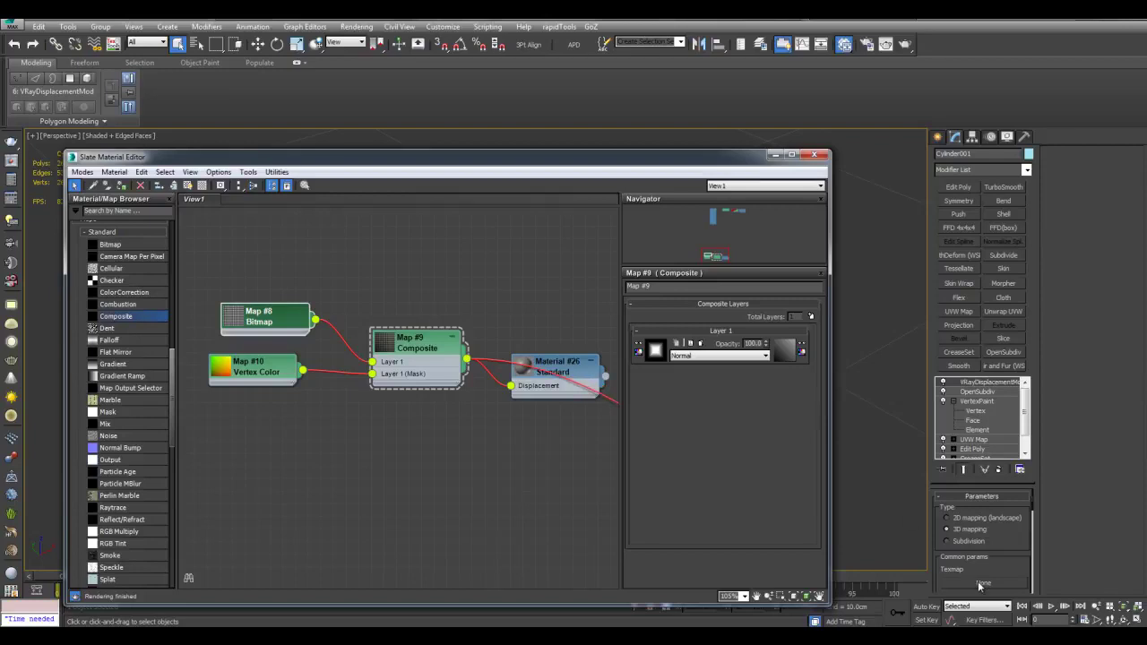
left_click_drag(980, 585, 983, 583)
left_click(549, 356)
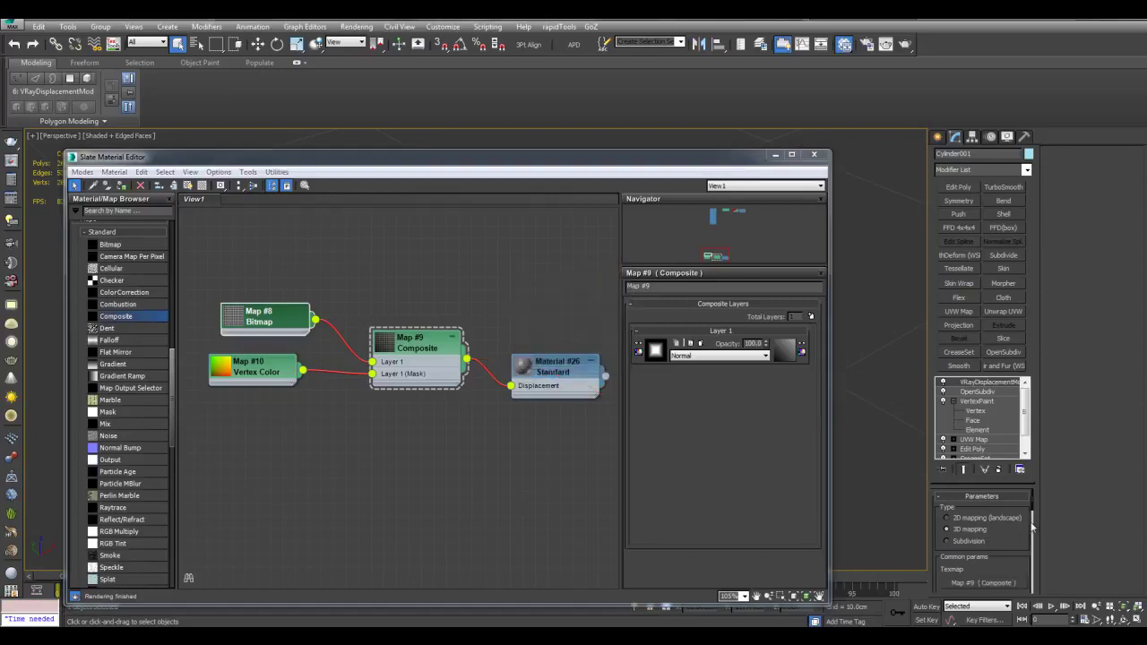
Review the displacement modifier's edge length, subdivision and amount settings.
left_click_drag(1031, 511, 1037, 584)
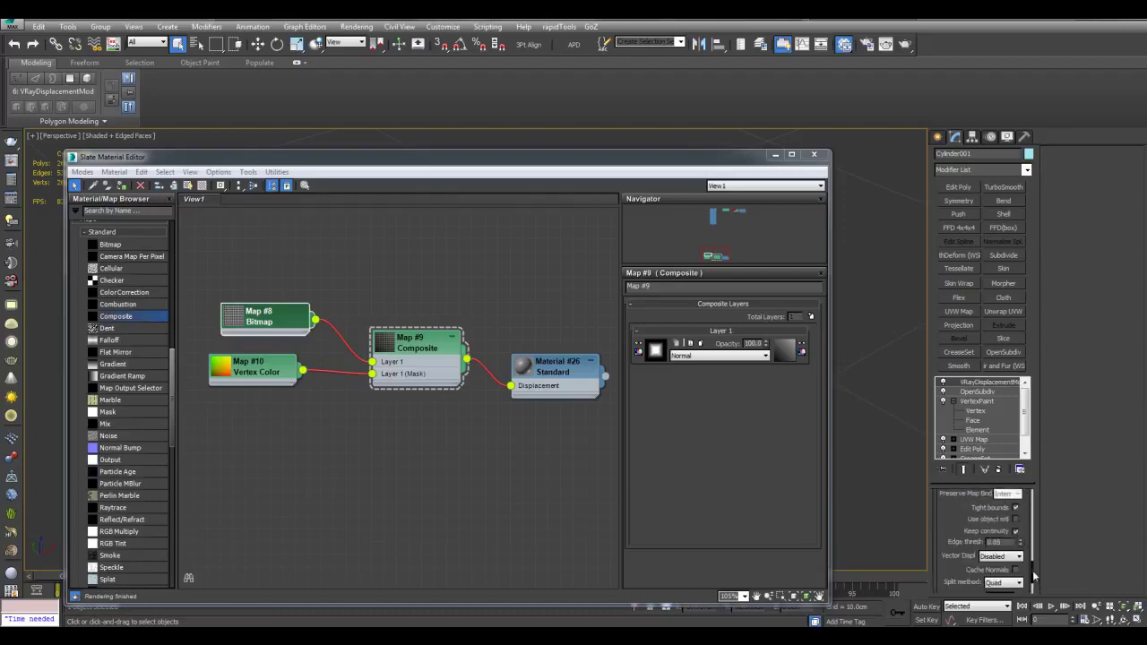
scroll(979, 535, "up", 5)
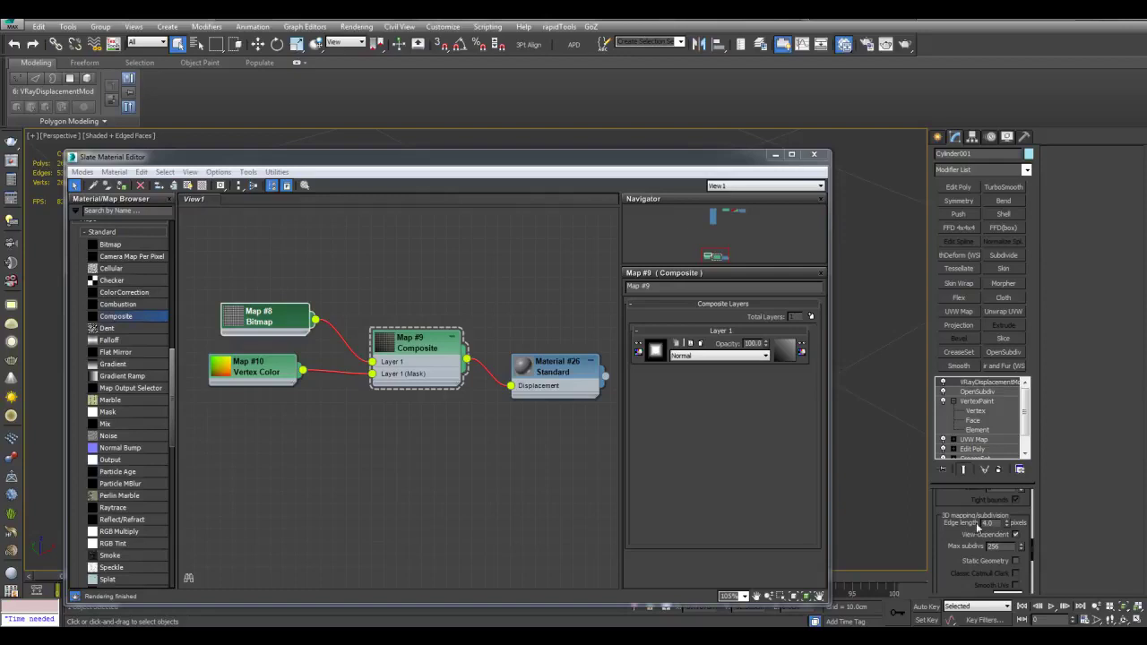
scroll(996, 530, "up", 1)
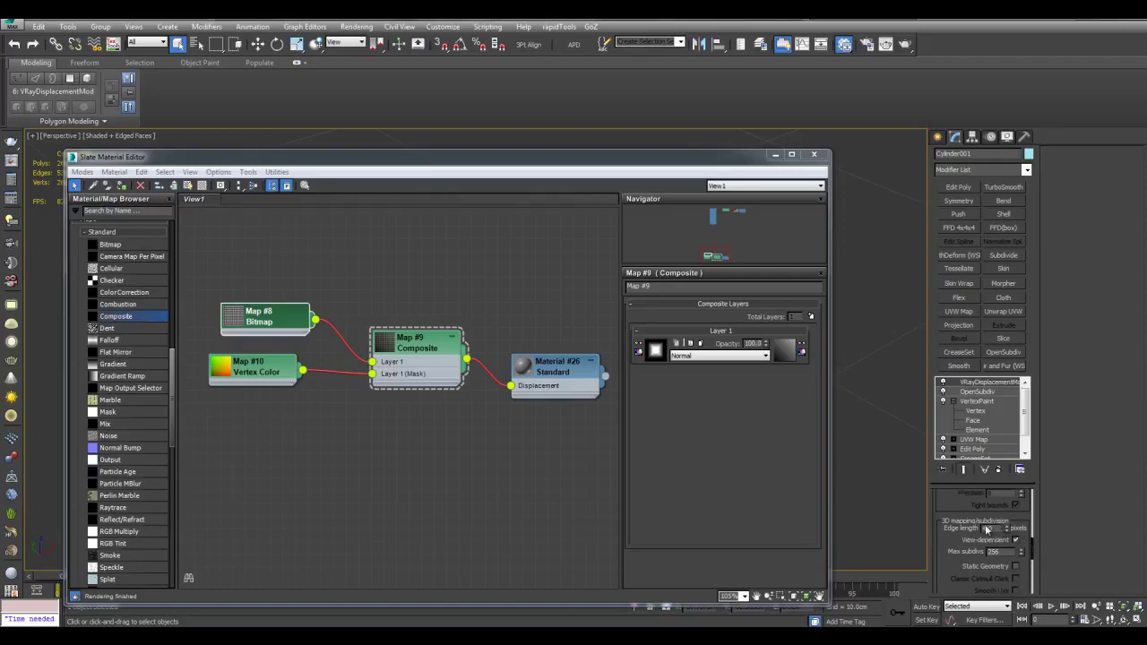
left_click_drag(1032, 554, 1037, 528)
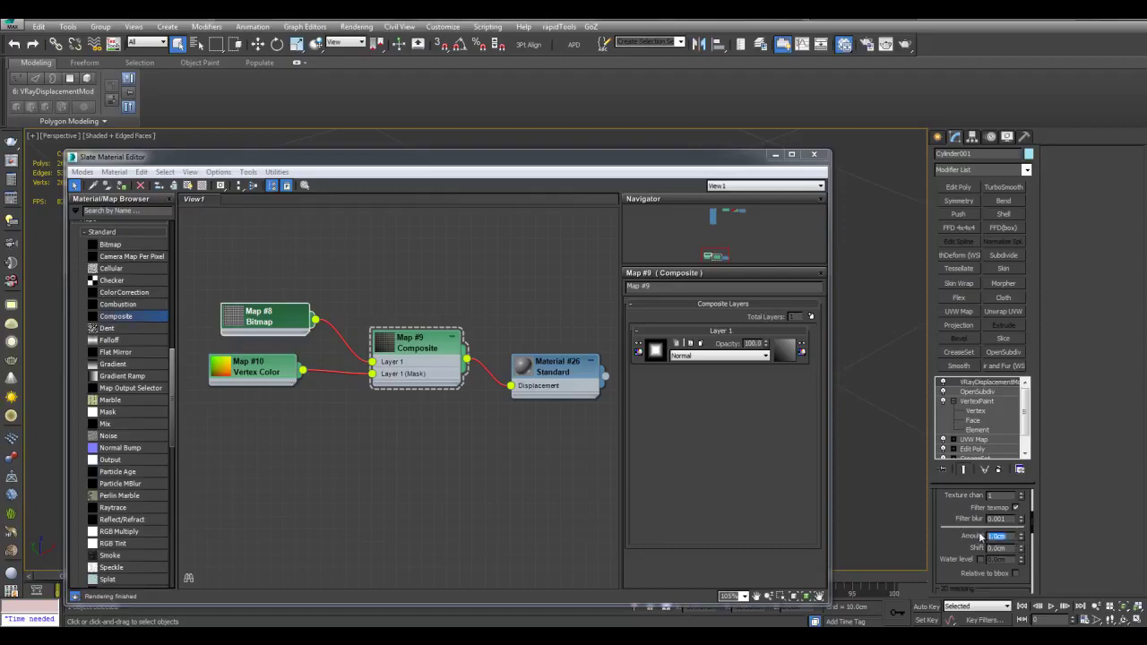
left_click_drag(1033, 535, 1032, 487)
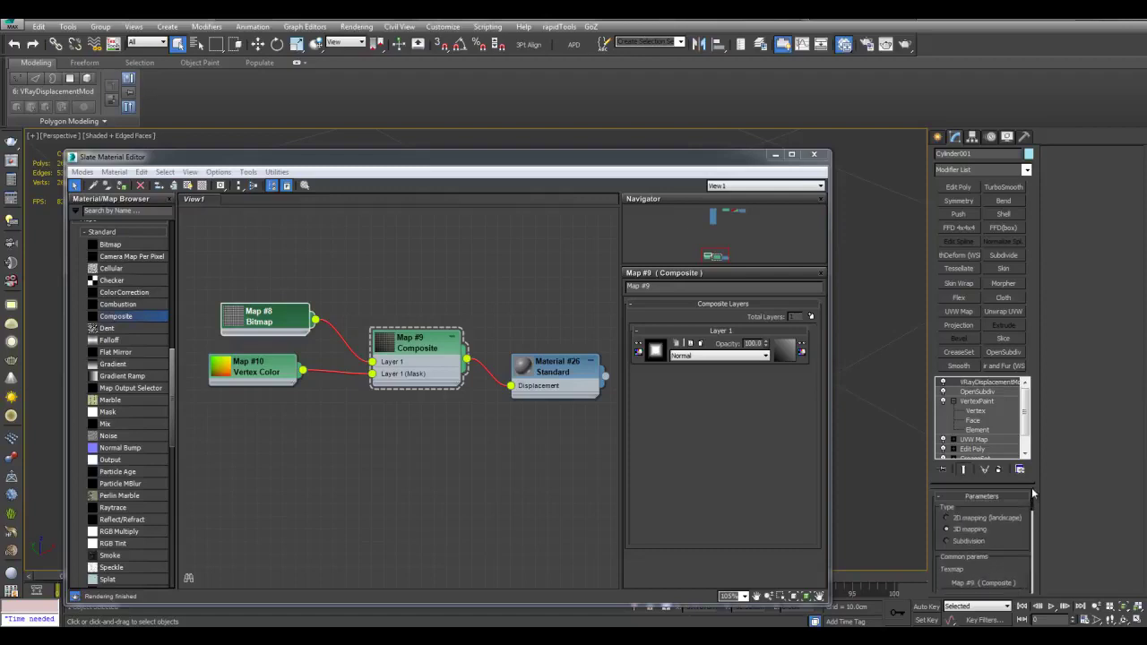
Minimize the material editor and frame the whole button at an angle in the perspective view for rendering.
left_click(776, 155)
scroll(692, 348, "up", 2)
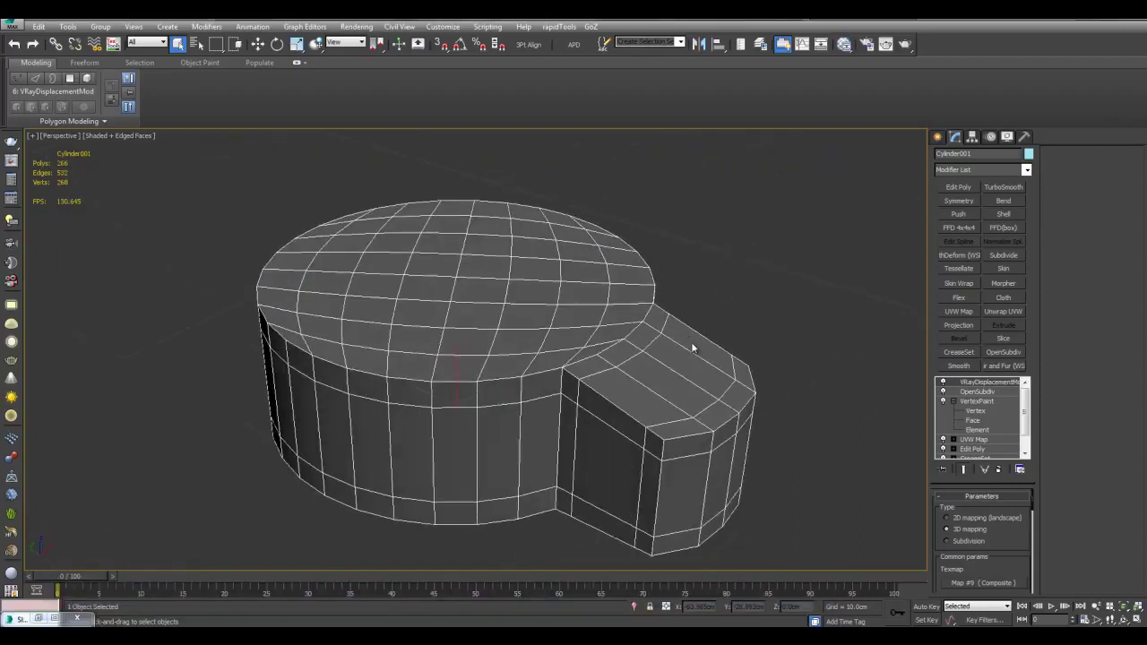
middle_click_drag(711, 313, 612, 314, "alt")
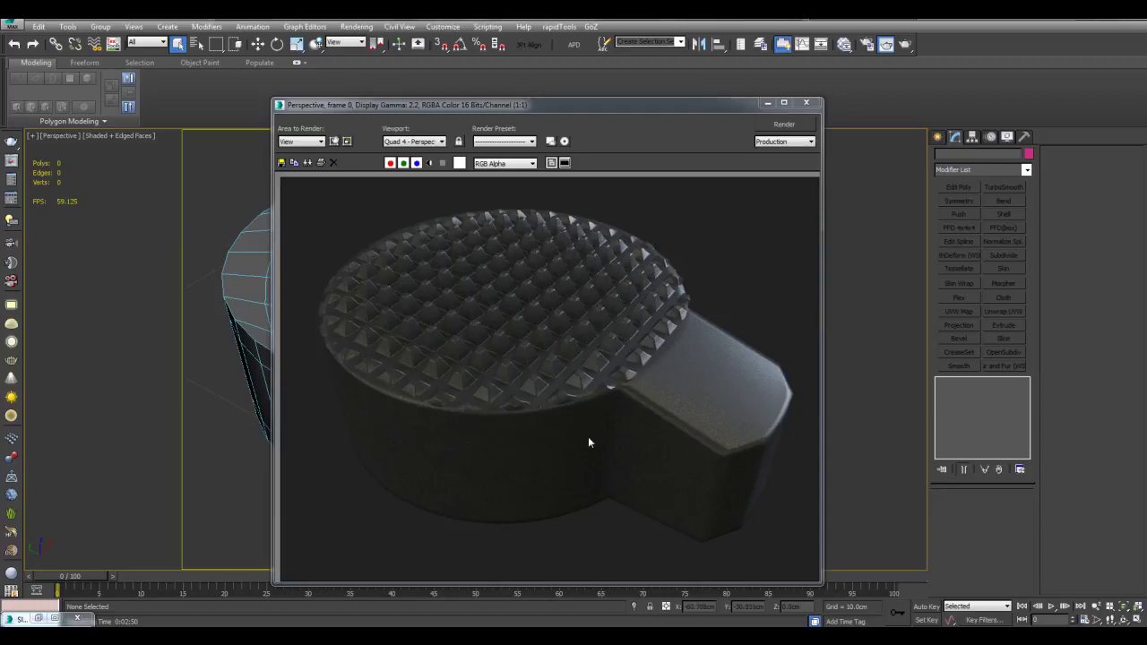
Switch to Windows Photo Viewer and examine the grooved and textured grip areas on the Honshu knife reference.
key("alt+Tab")
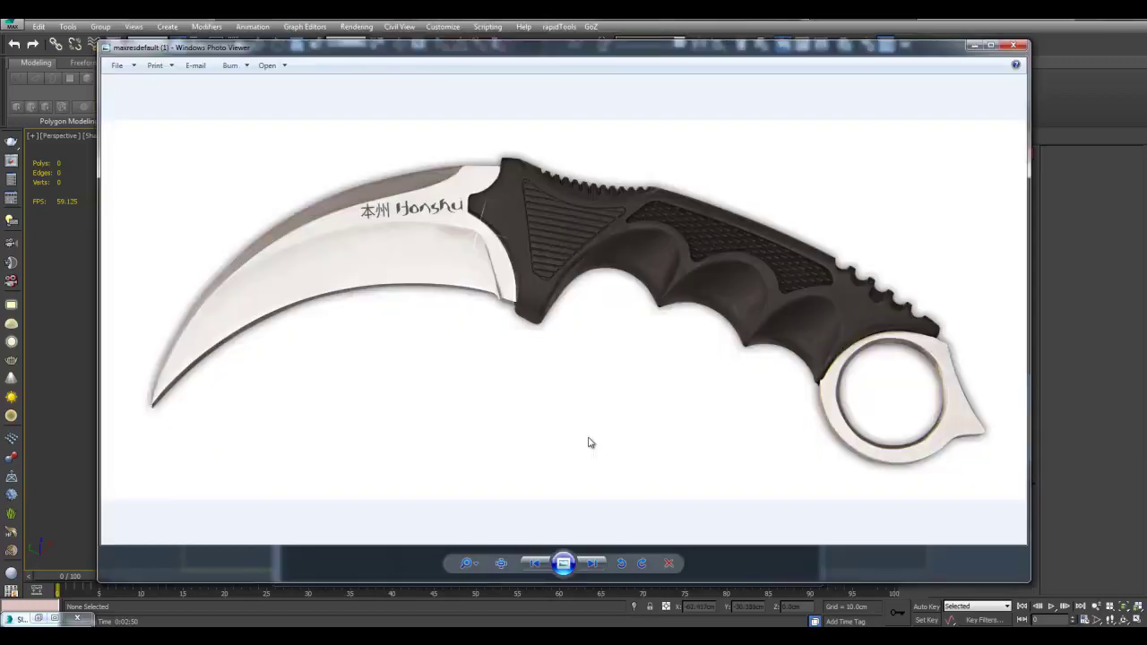
scroll(874, 285, "up", 5)
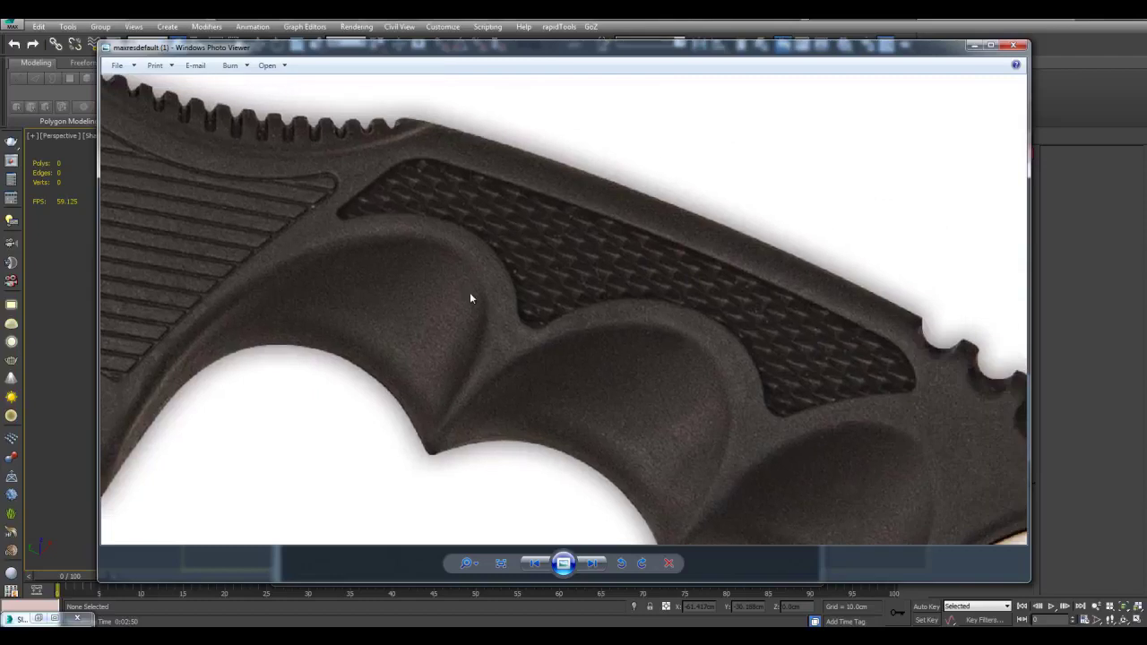
left_click_drag(440, 295, 765, 346)
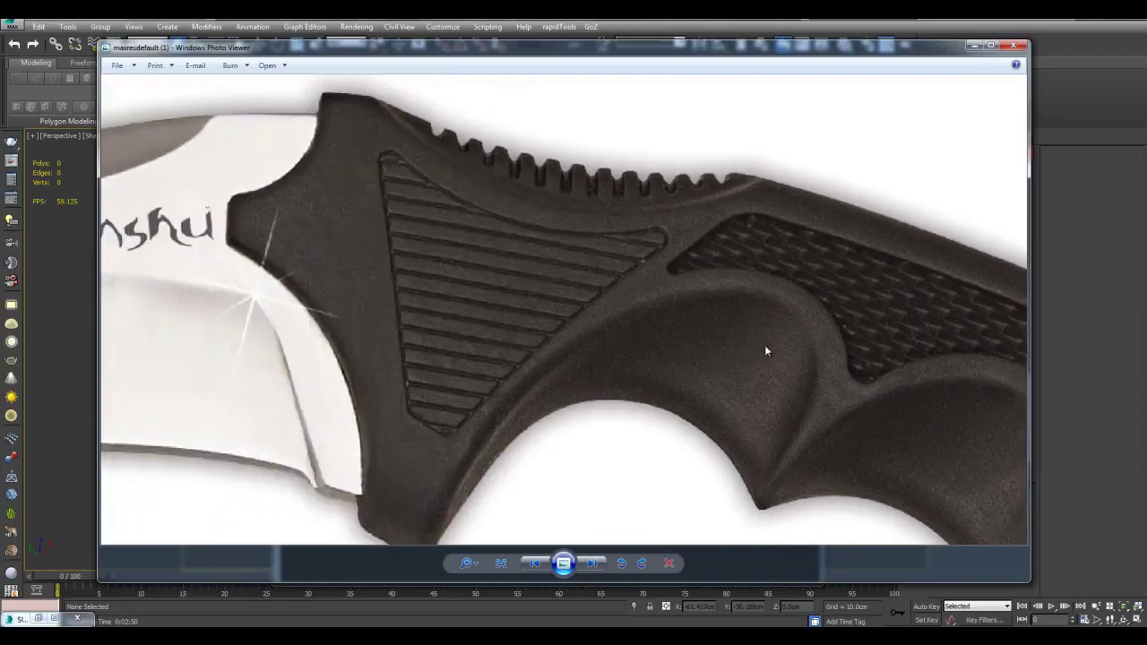
scroll(764, 346, "down", 1)
left_click_drag(626, 274, 704, 324)
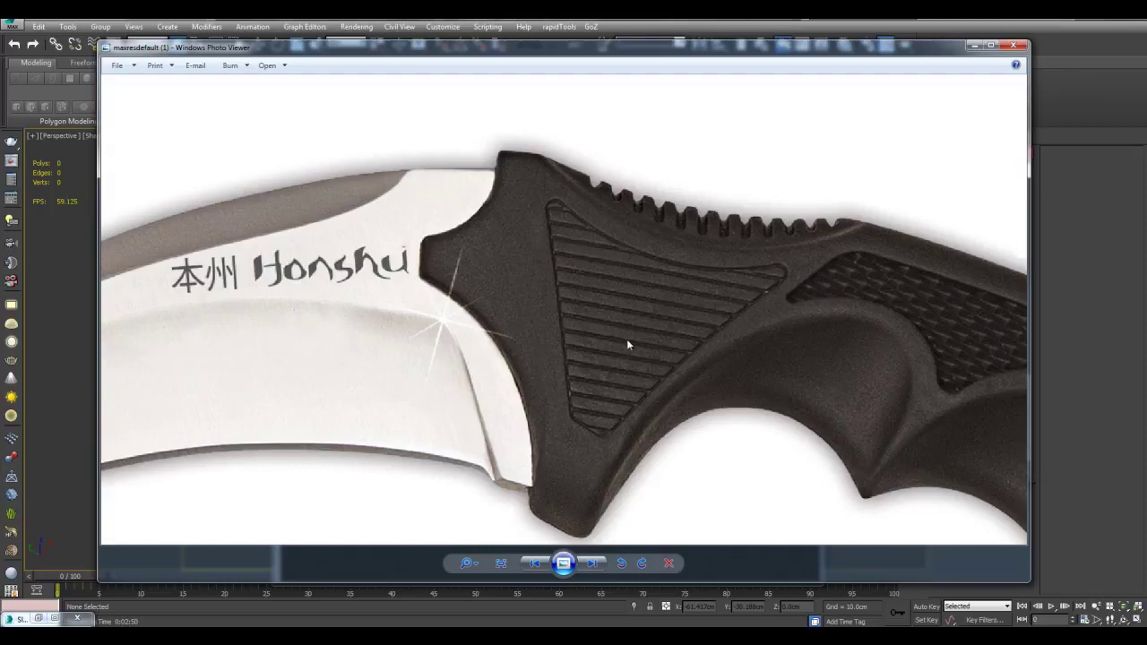
left_click_drag(610, 358, 594, 368)
scroll(615, 489, "down", 1)
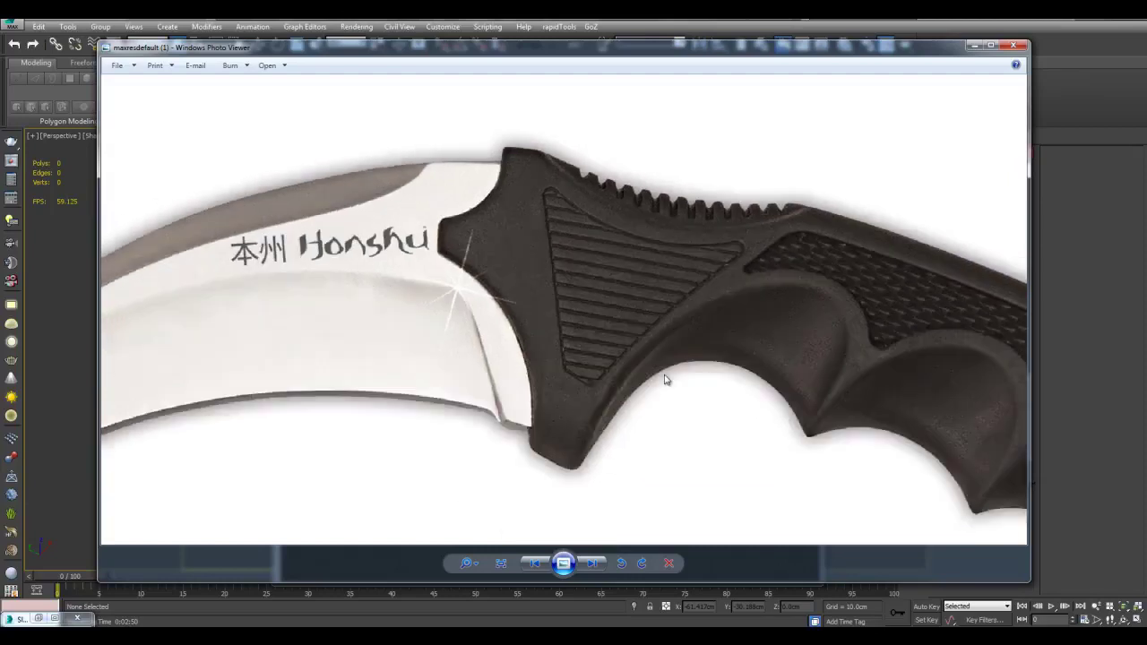
Bring up the Walther P99 pistol reference and examine the raised dots and ribs on its grip.
key("Right")
scroll(360, 369, "up", 4)
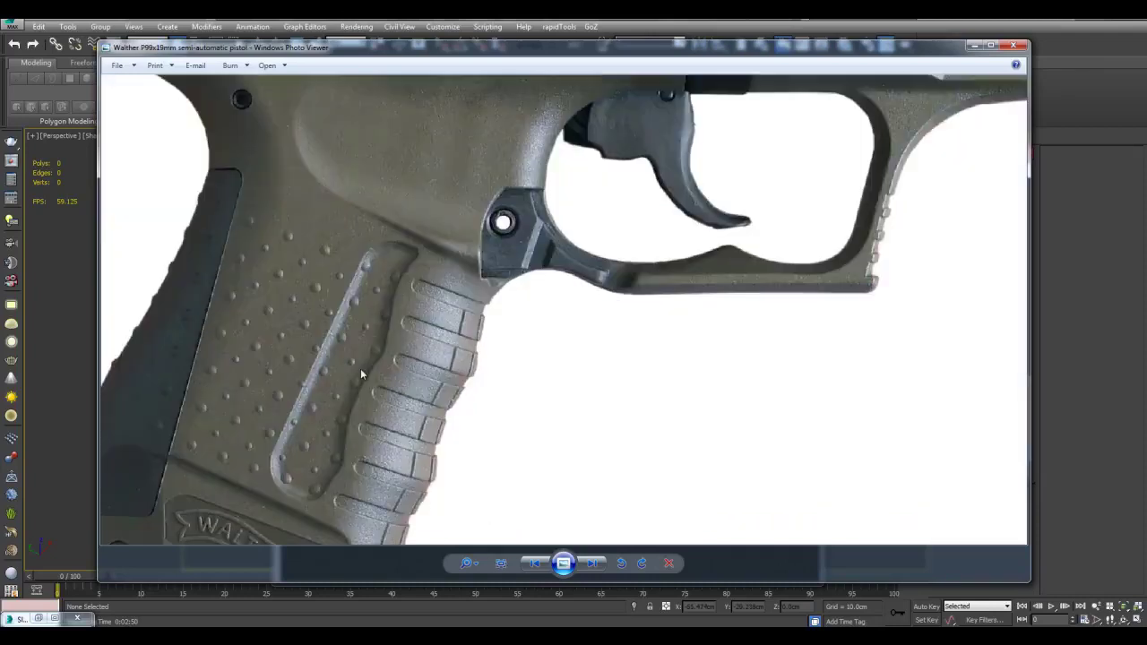
left_click_drag(426, 356, 536, 349)
left_click_drag(363, 282, 460, 246)
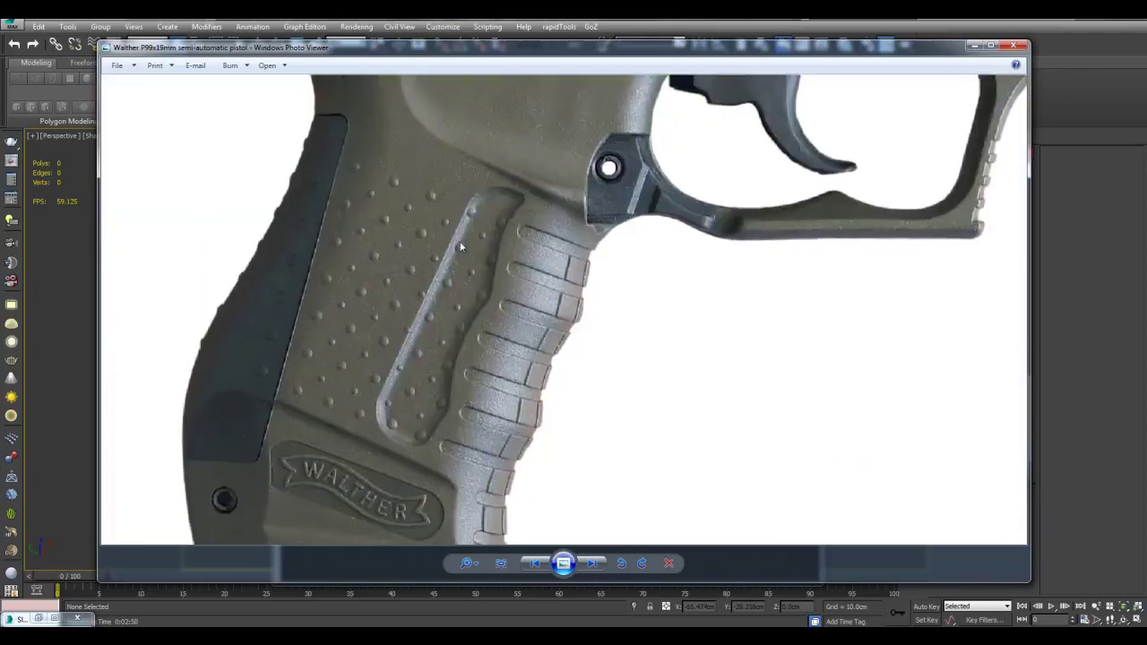
scroll(429, 261, "down", 4)
scroll(334, 326, "up", 4)
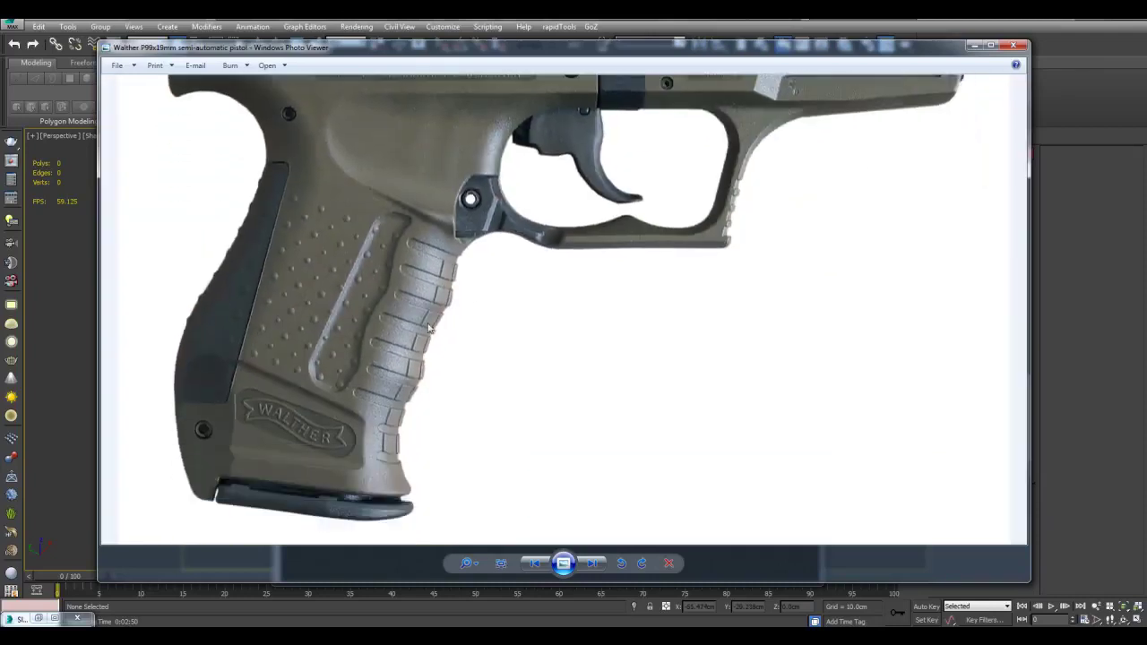
left_click_drag(334, 328, 593, 366)
scroll(629, 372, "down", 2)
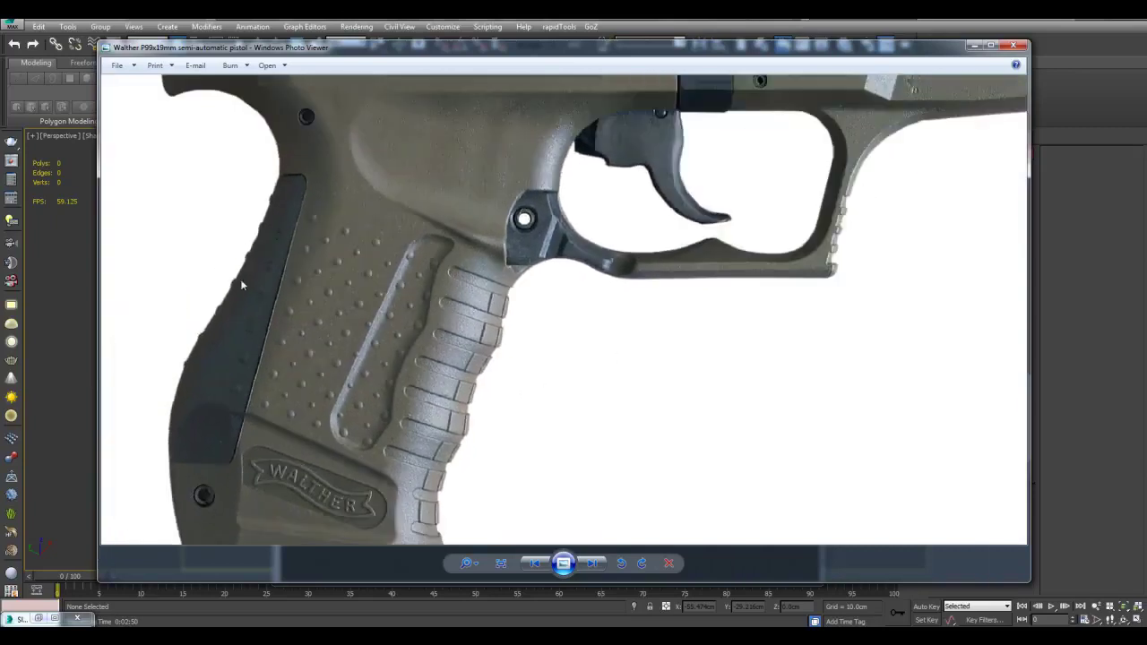
scroll(538, 357, "up", 4)
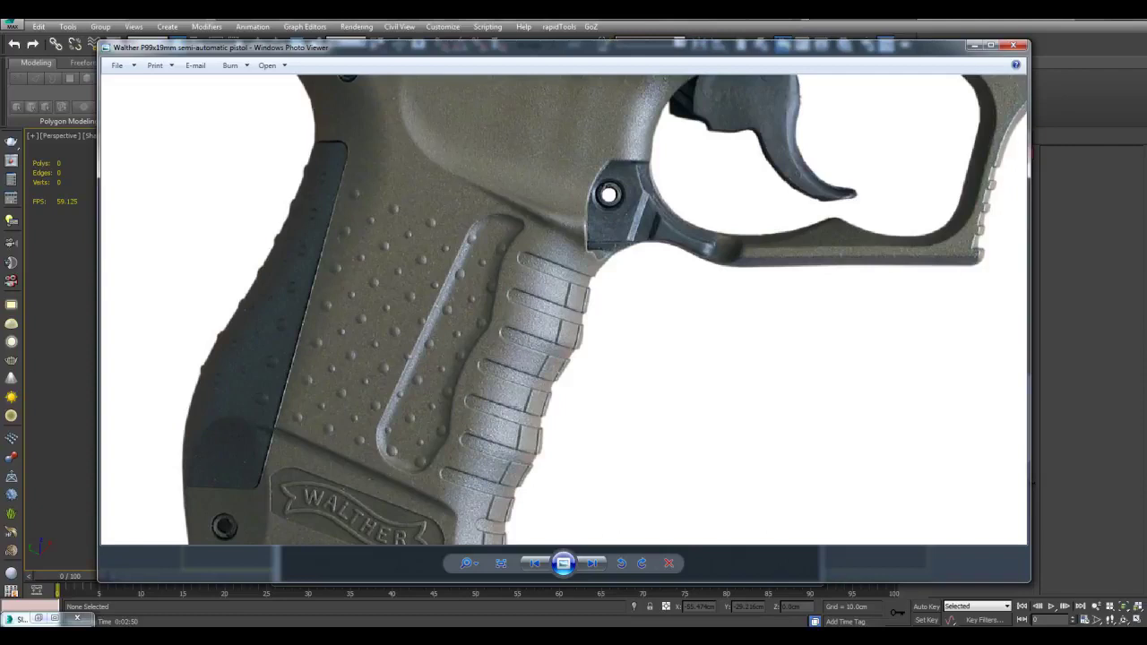
Bring up the foregrip handle reference and examine its fine knurled finger grooves and back panel.
key("Right")
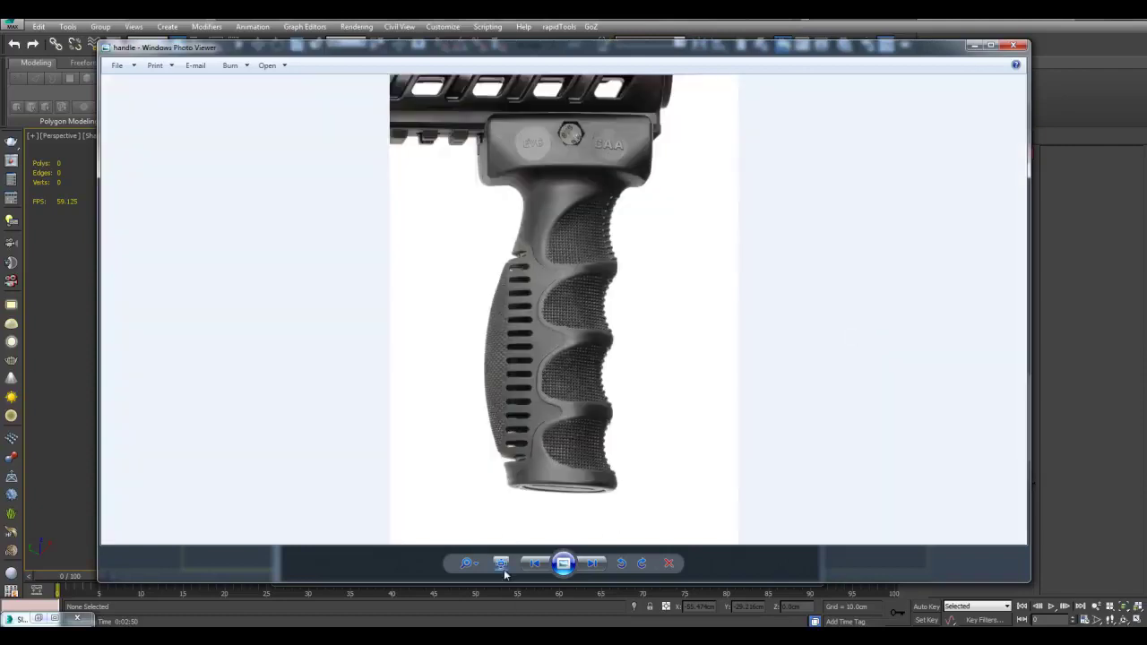
scroll(504, 572, "up", 3)
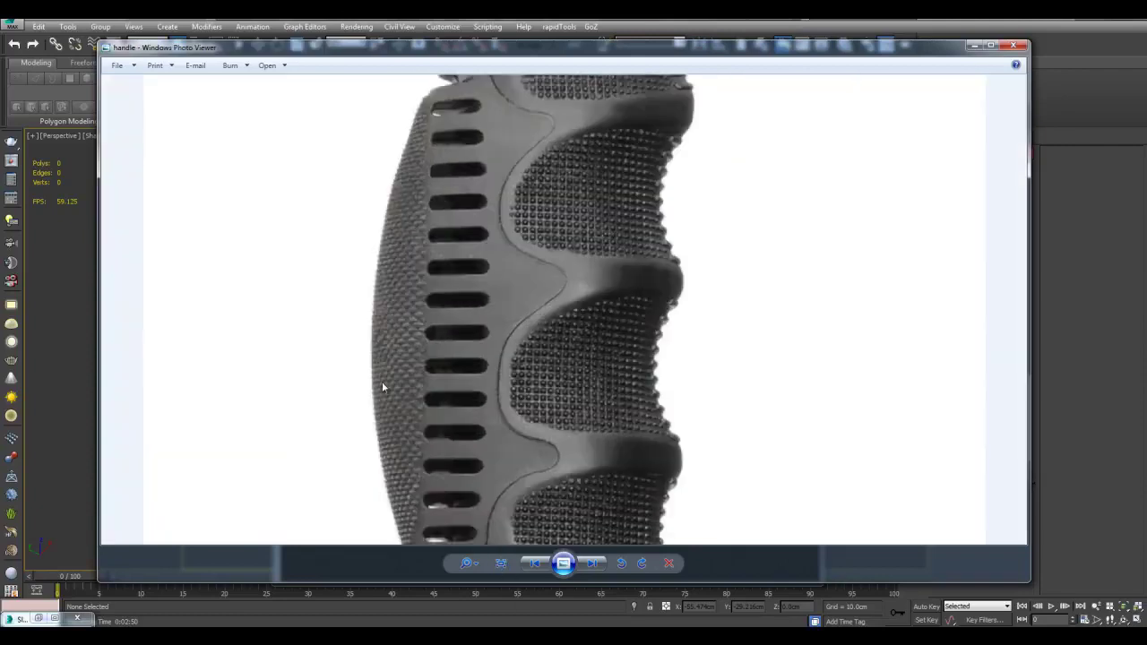
left_click_drag(382, 386, 653, 227)
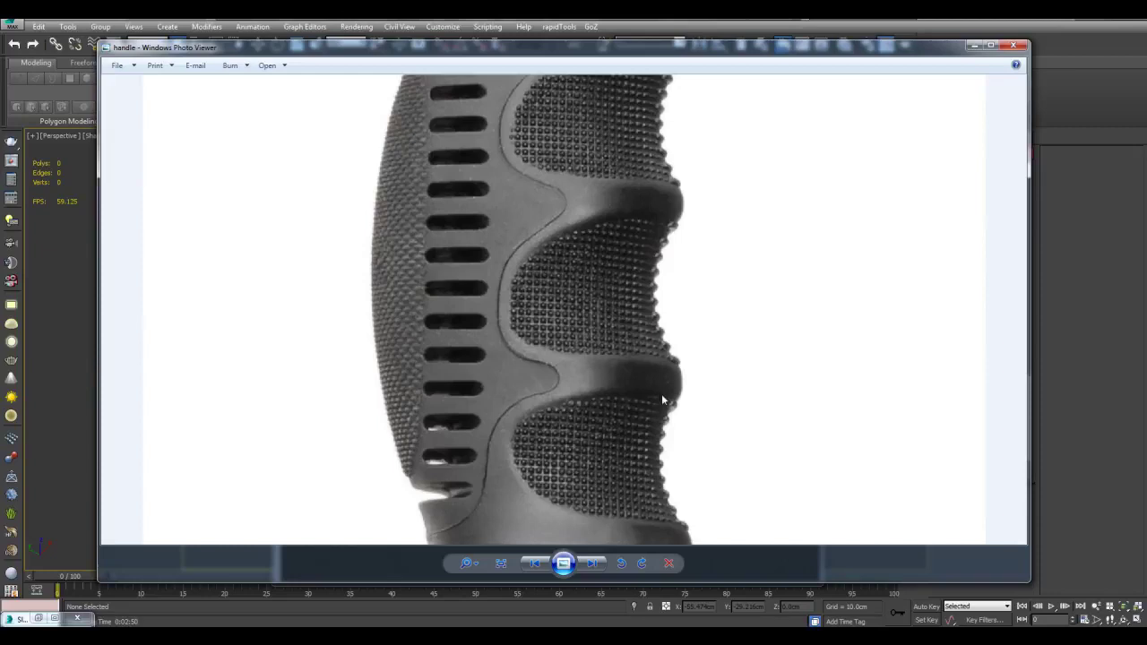
left_click_drag(672, 286, 670, 509)
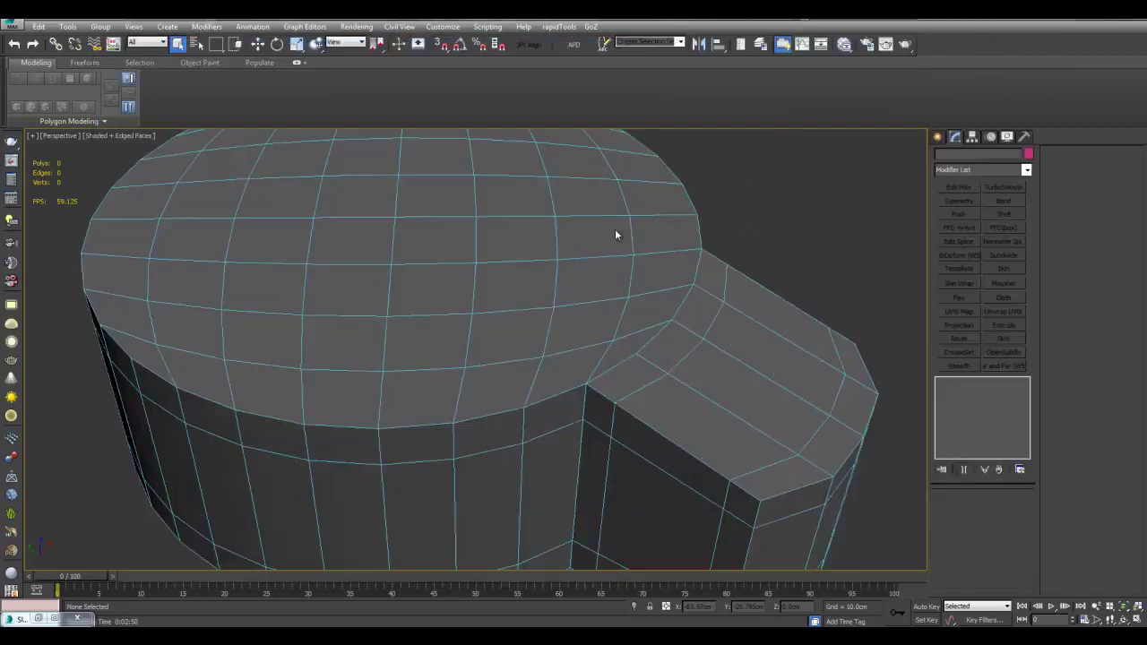
Return to 3ds Max, create a plane about 88 by 82 cm, and hide the grid.
scroll(614, 229, "down", 6)
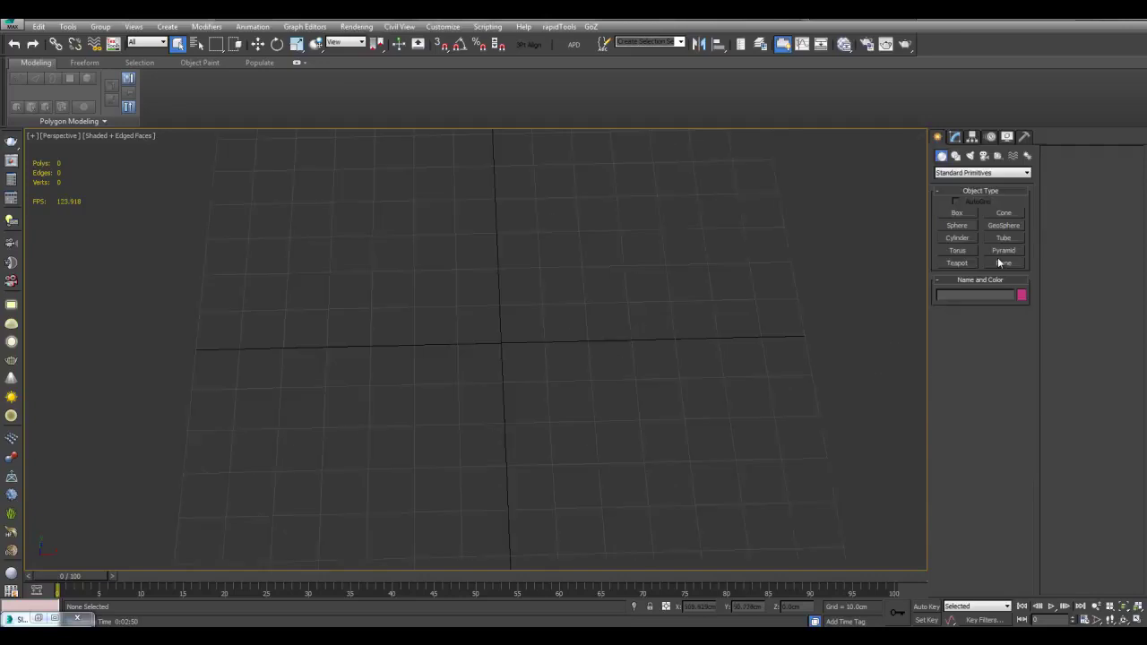
left_click(1001, 261)
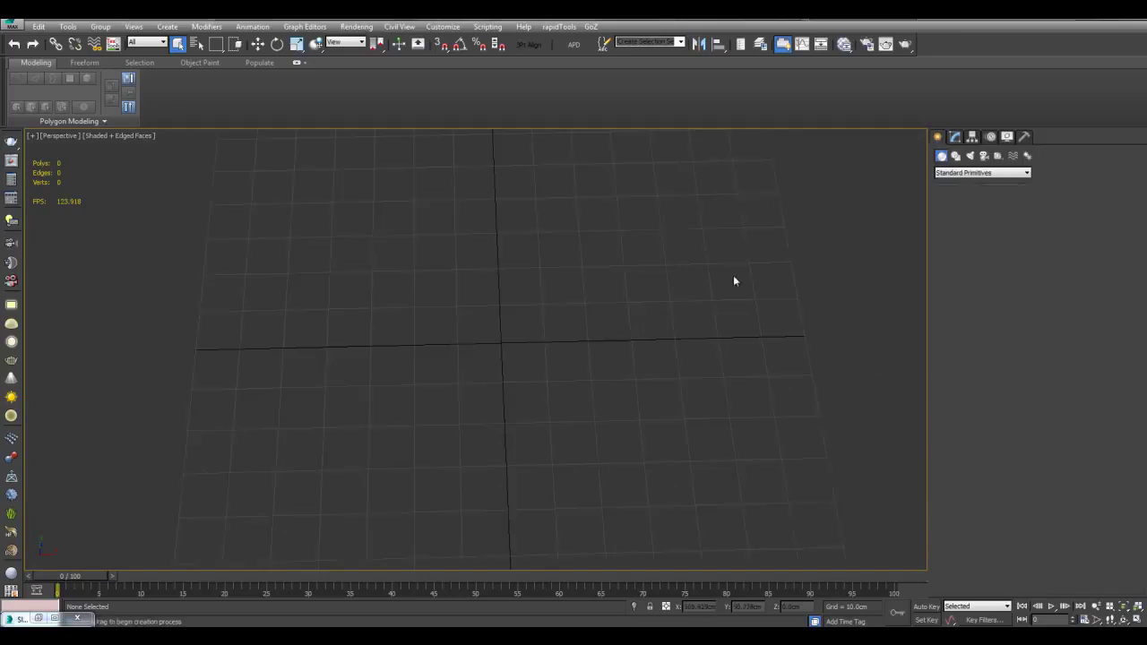
left_click_drag(415, 227, 665, 454)
key("w")
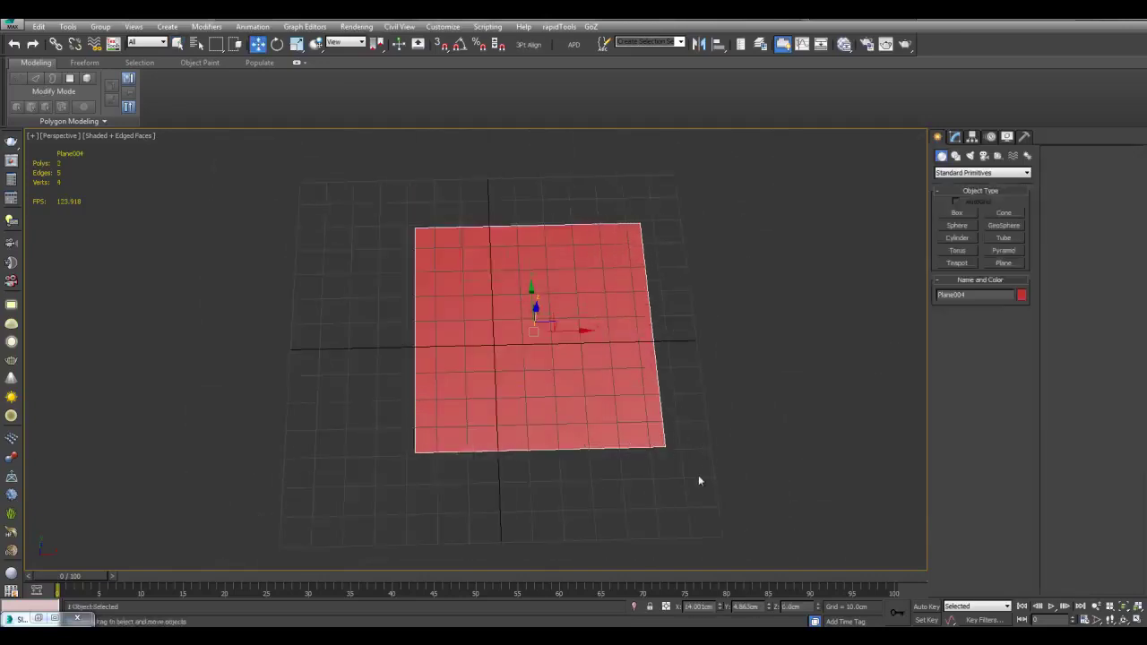
key("g")
scroll(680, 320, "up", 3)
Add an Edit Poly modifier to the new plane.
left_click(954, 136)
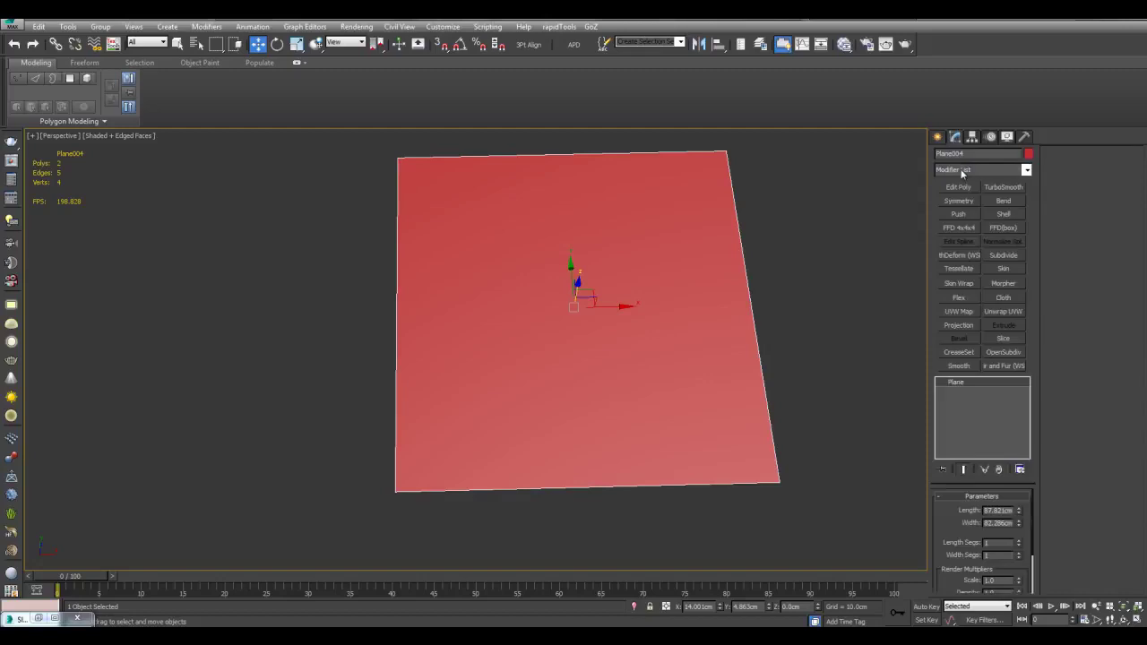
left_click(962, 189)
scroll(757, 225, "down", 3)
middle_click_drag(719, 213, 705, 225)
scroll(705, 227, "up", 3)
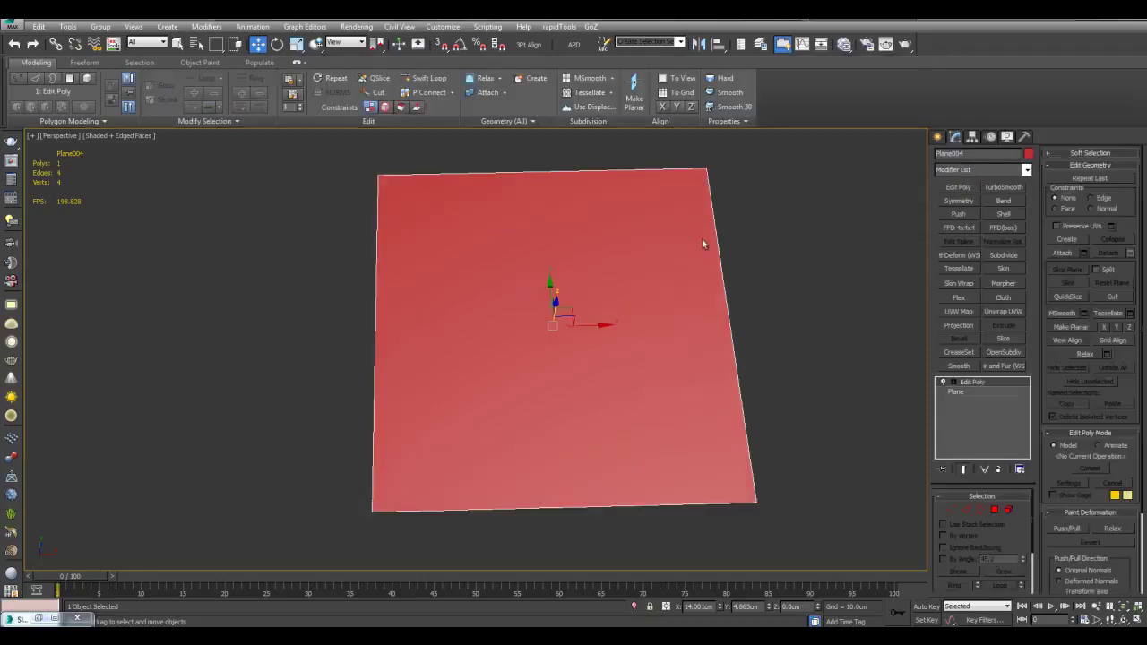
Inset the plane's single polygon, then delete the border polygon on its positive X side.
key("4")
left_click(679, 259)
key("i")
left_click_drag(631, 267, 641, 367)
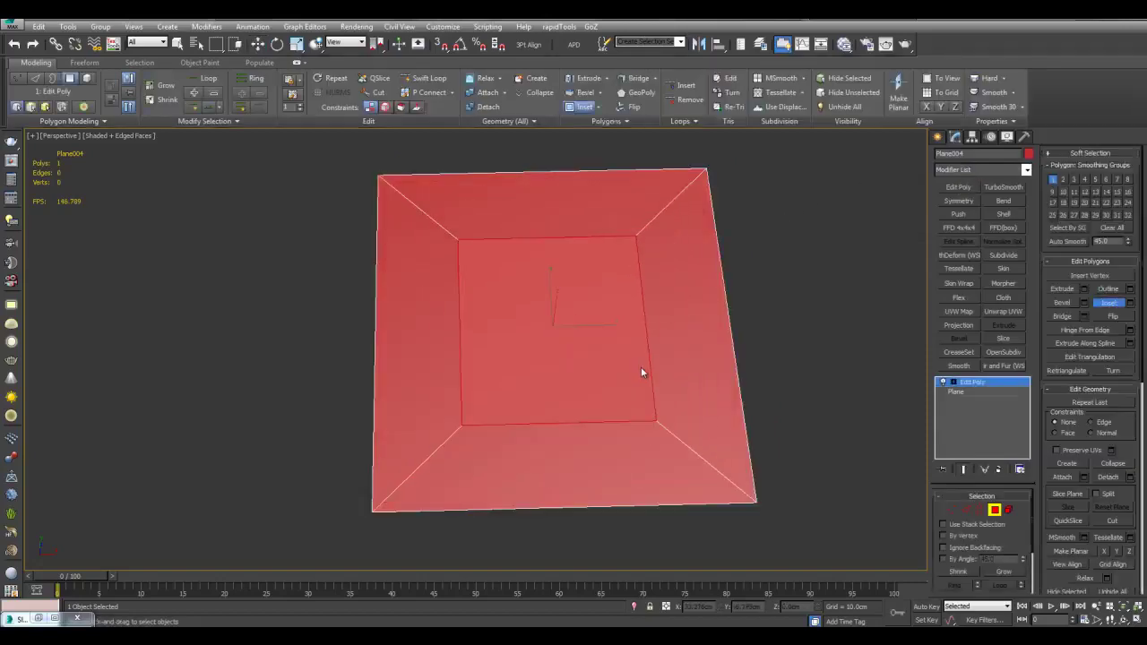
key("w")
left_click(680, 337)
key("Delete")
Move the inner polygon about 18 cm along X to line it up with the plane's open side.
middle_click_drag(666, 287, 637, 284)
left_click(562, 286)
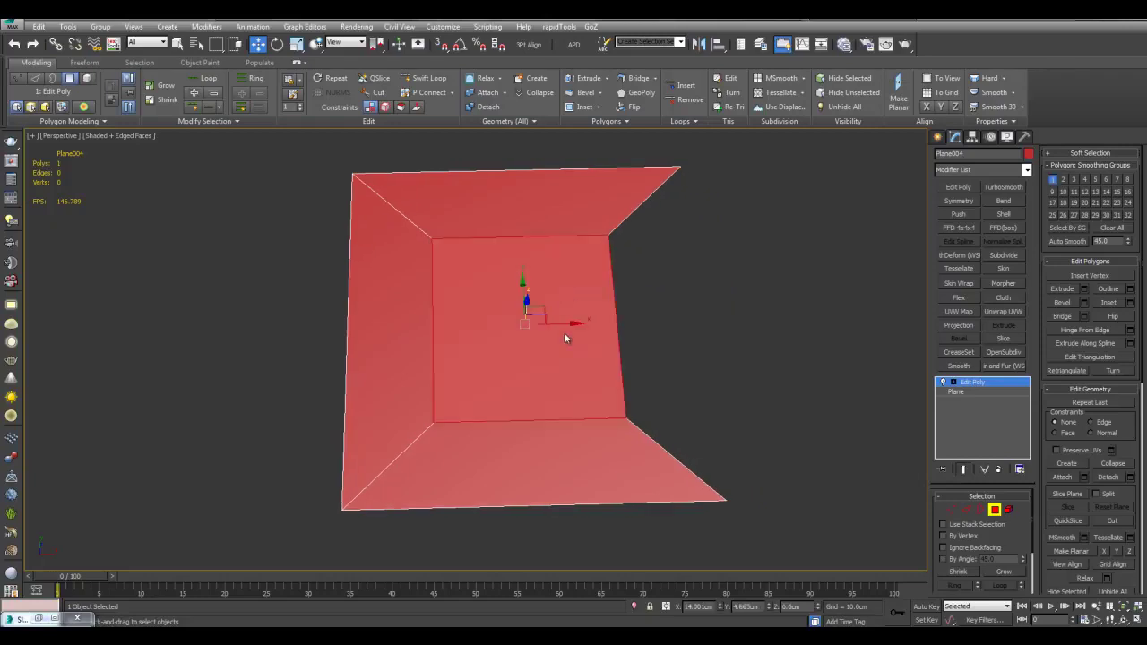
left_click_drag(564, 324, 638, 325)
Bevel the inner polygon down about 8 cm into a tapered recess and delete the recess wall on the open side.
middle_click_drag(638, 325, 607, 292, "alt")
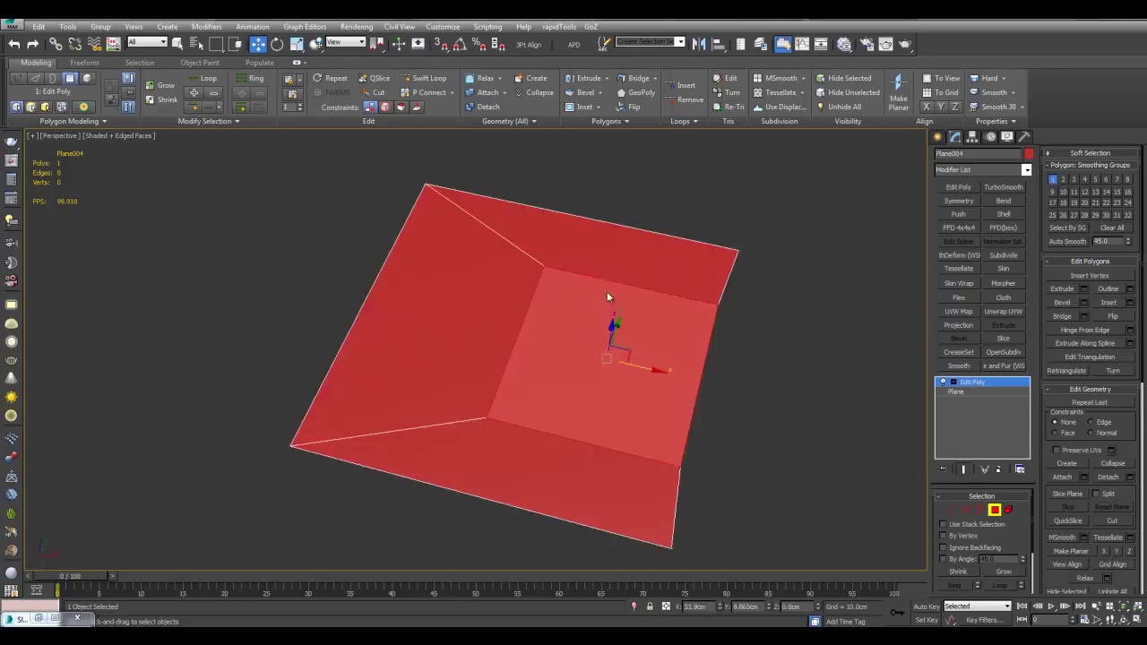
key("ctrl+shift+b")
left_click_drag(602, 327, 609, 392)
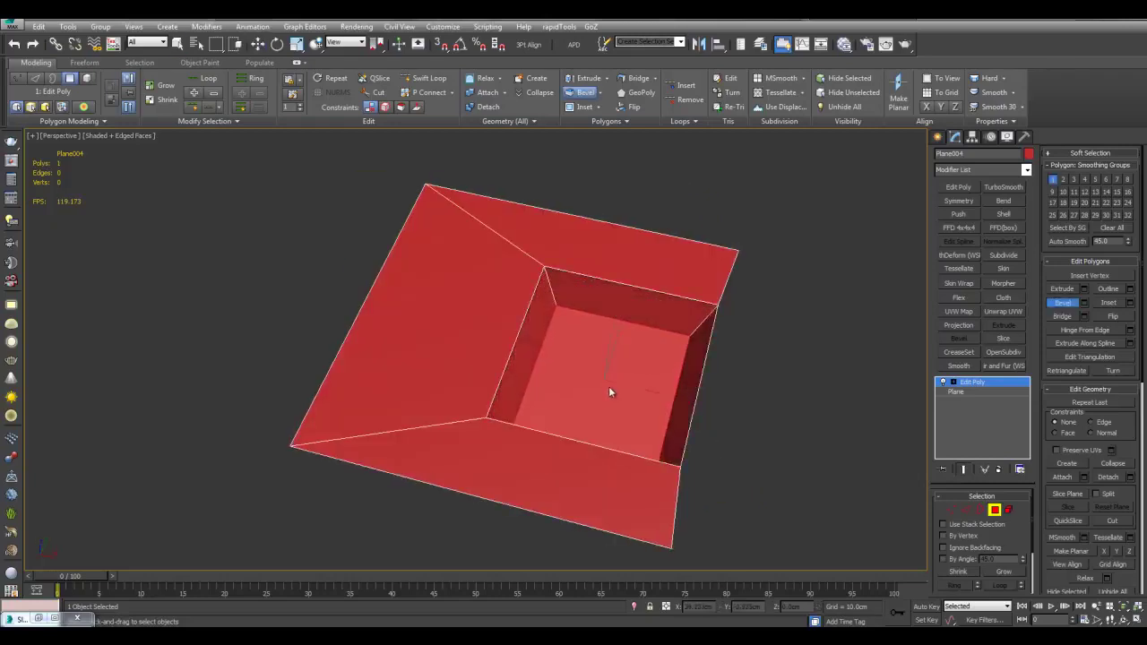
right_click(609, 388)
middle_click_drag(608, 386, 534, 335, "alt")
left_click(689, 326)
key("Delete")
Move the recess floor polygon toward the open side to line up its outer edge with the surrounding geometry.
left_click(535, 336)
key("w")
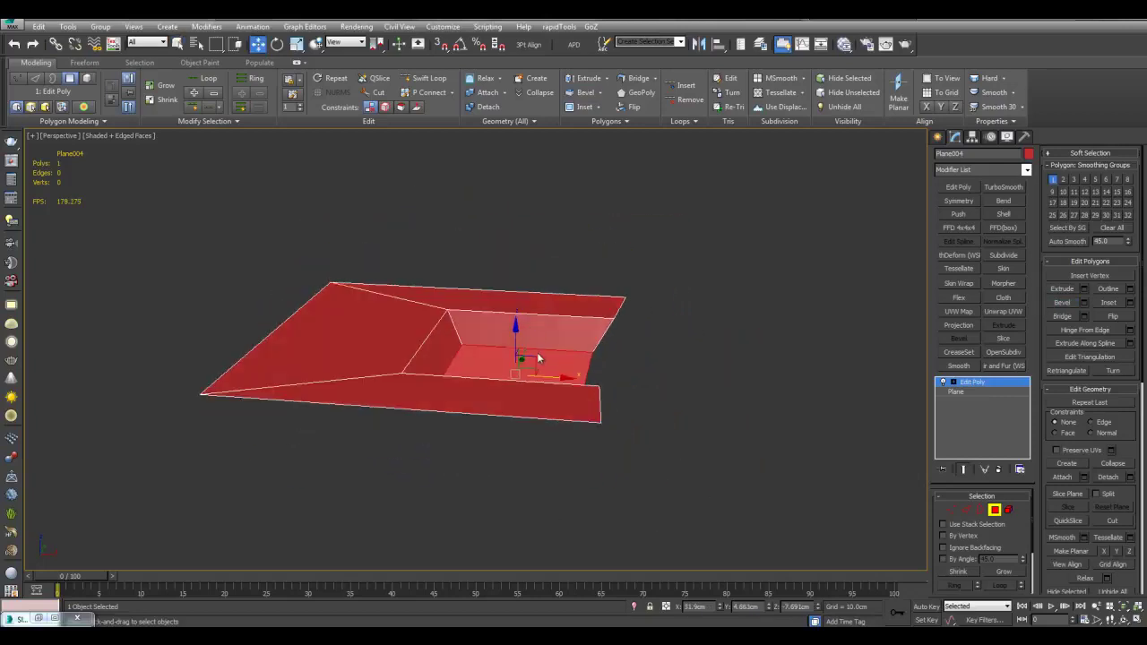
left_click_drag(538, 359, 557, 379)
middle_click_drag(558, 379, 602, 363, "alt")
scroll(586, 371, "down", 3)
scroll(626, 320, "up", 3)
Add a TurboSmooth modifier to the recessed plane with 3 iterations and Isoline Display enabled.
key("4")
key("q")
left_click(1003, 189)
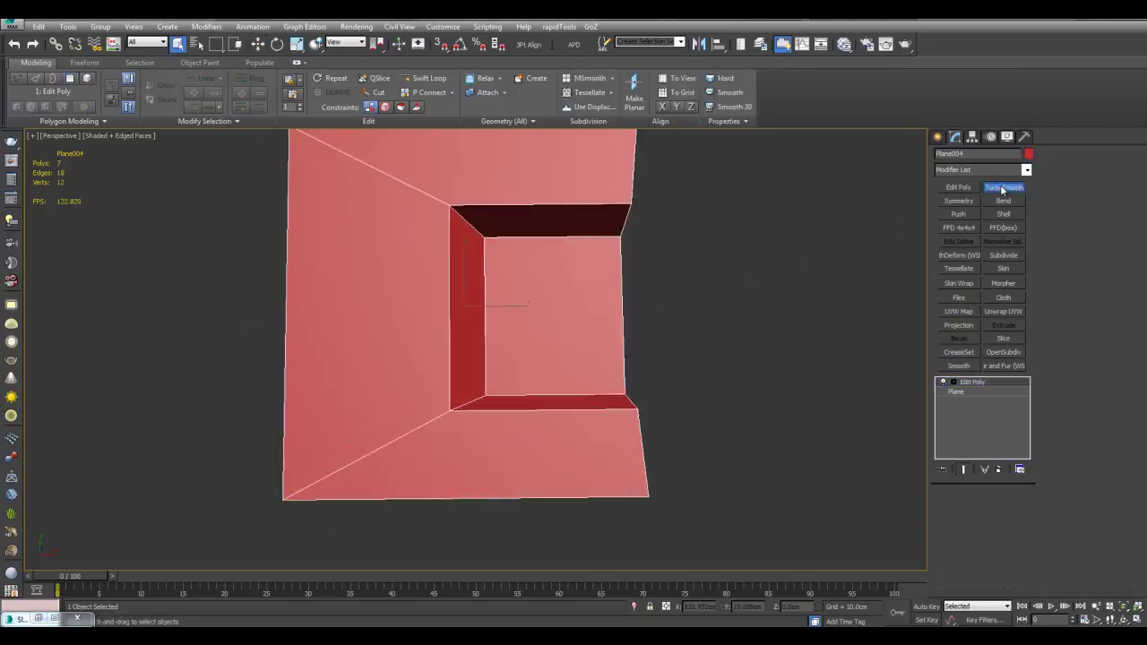
left_click(1020, 514)
left_click(1020, 513)
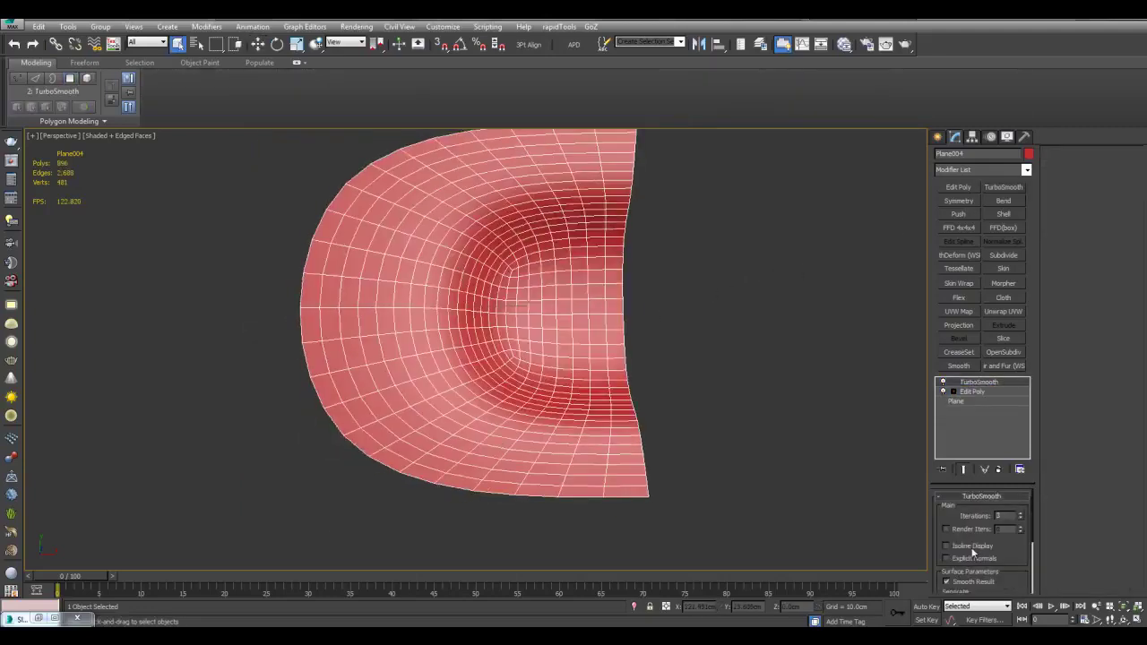
left_click(973, 547)
In the Edit Poly level, scale the two recess rim vertices on the open side apart along Y to about 137%.
left_click(977, 392)
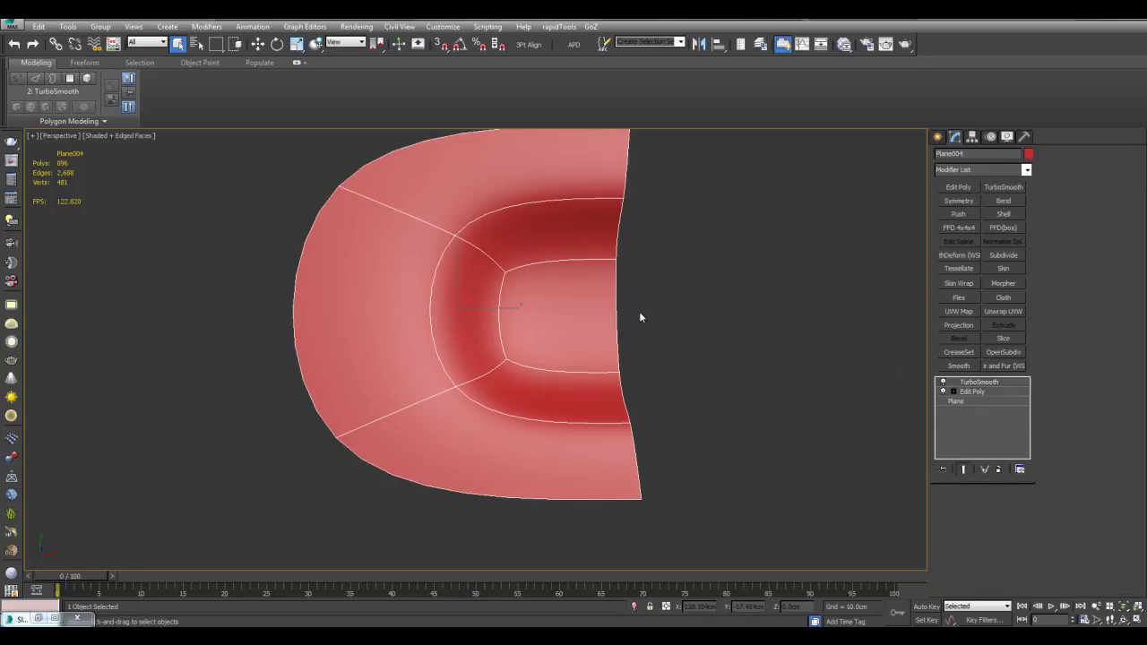
middle_click_drag(480, 305, 655, 282, "alt")
key("1")
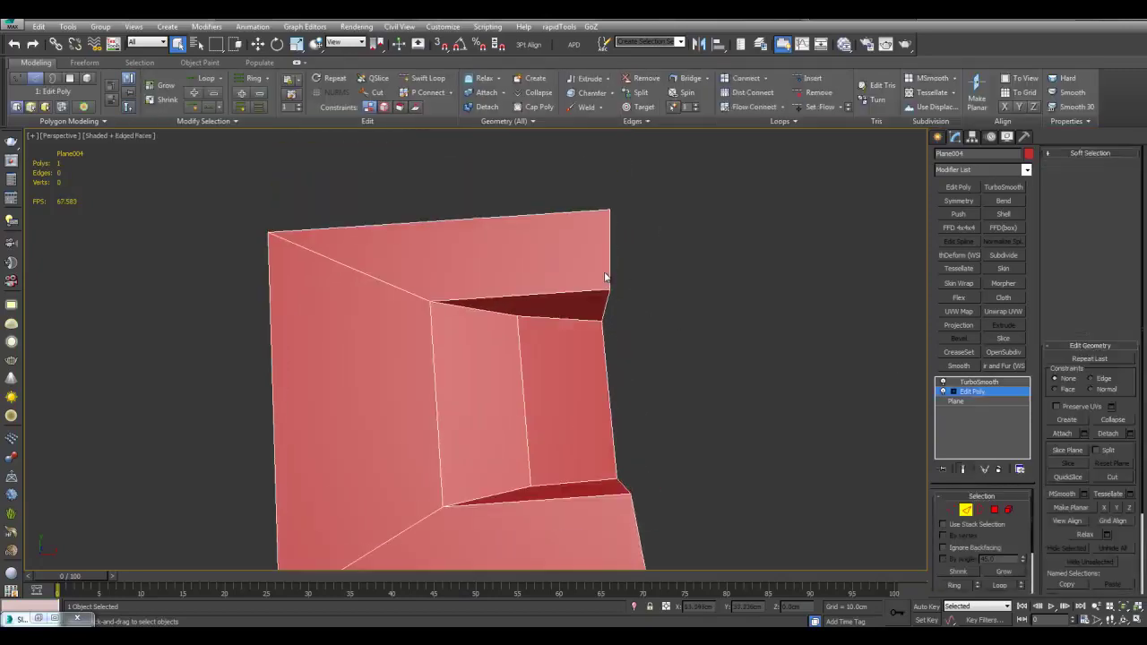
key("r")
middle_click_drag(619, 383, 622, 378)
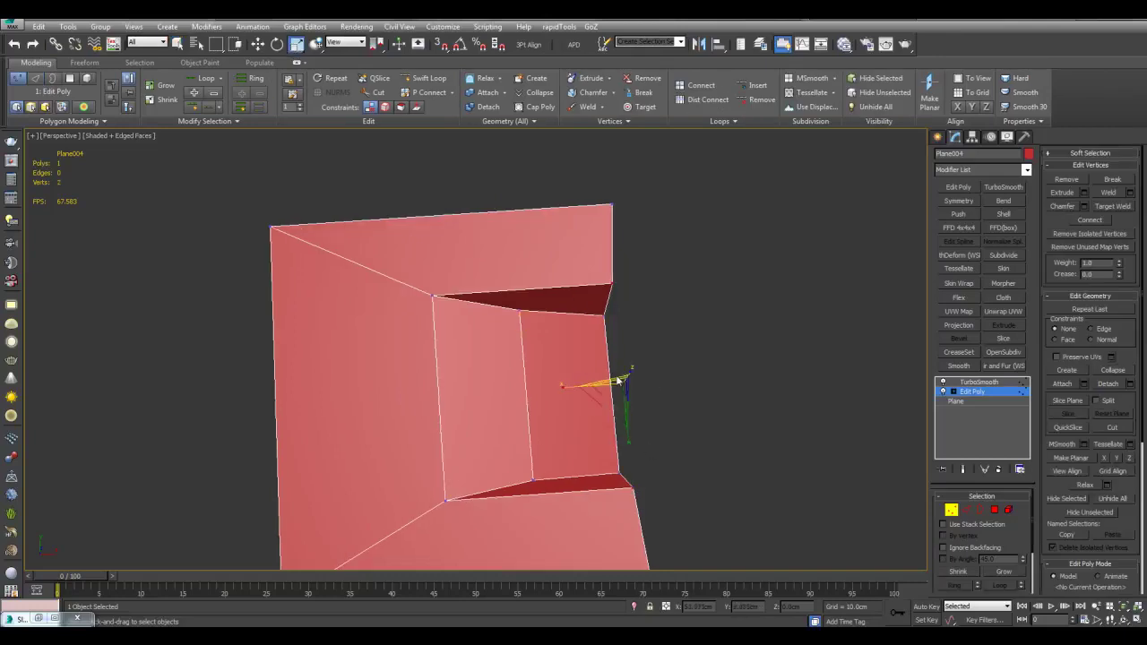
key("F4")
left_click_drag(634, 440, 631, 447)
key("F4")
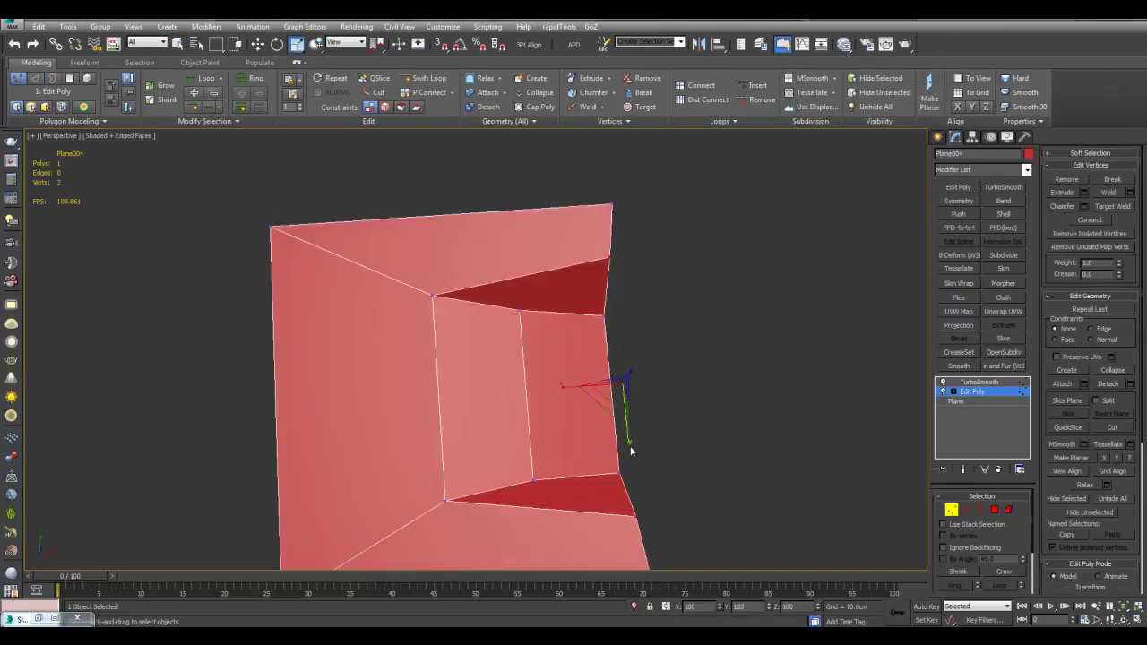
Scale the plane's two outer corner vertices on the open side farther apart along Y.
left_click_drag(593, 174, 630, 213)
scroll(598, 426, "down", 4)
left_click(547, 425, "ctrl")
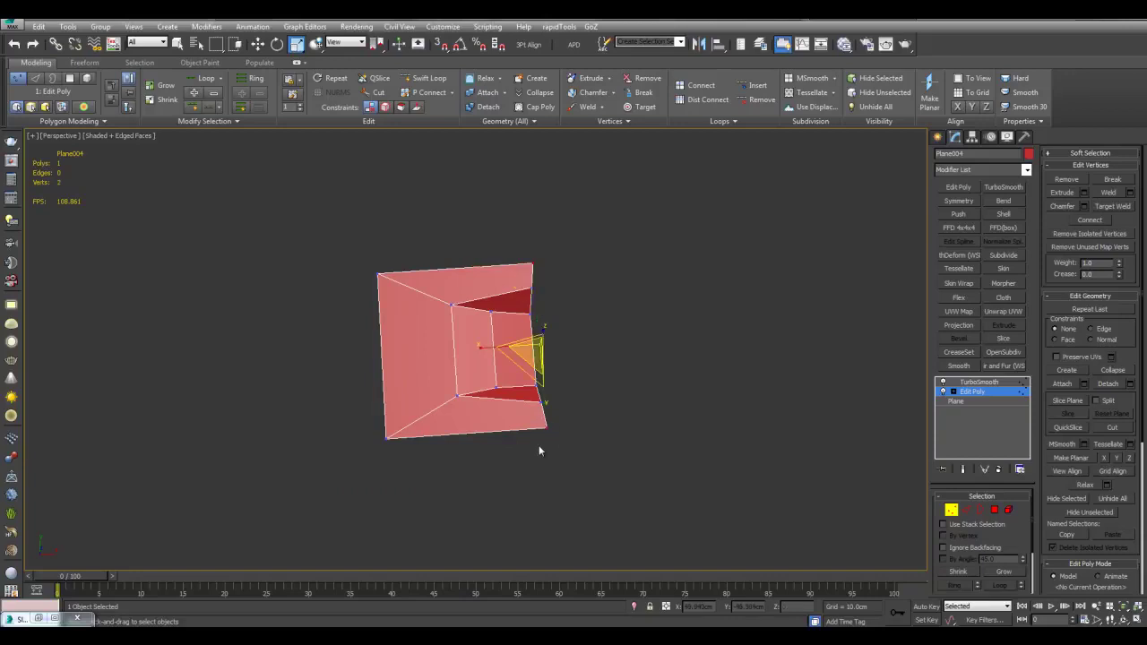
key("F4")
left_click_drag(548, 403, 547, 422)
key("F4")
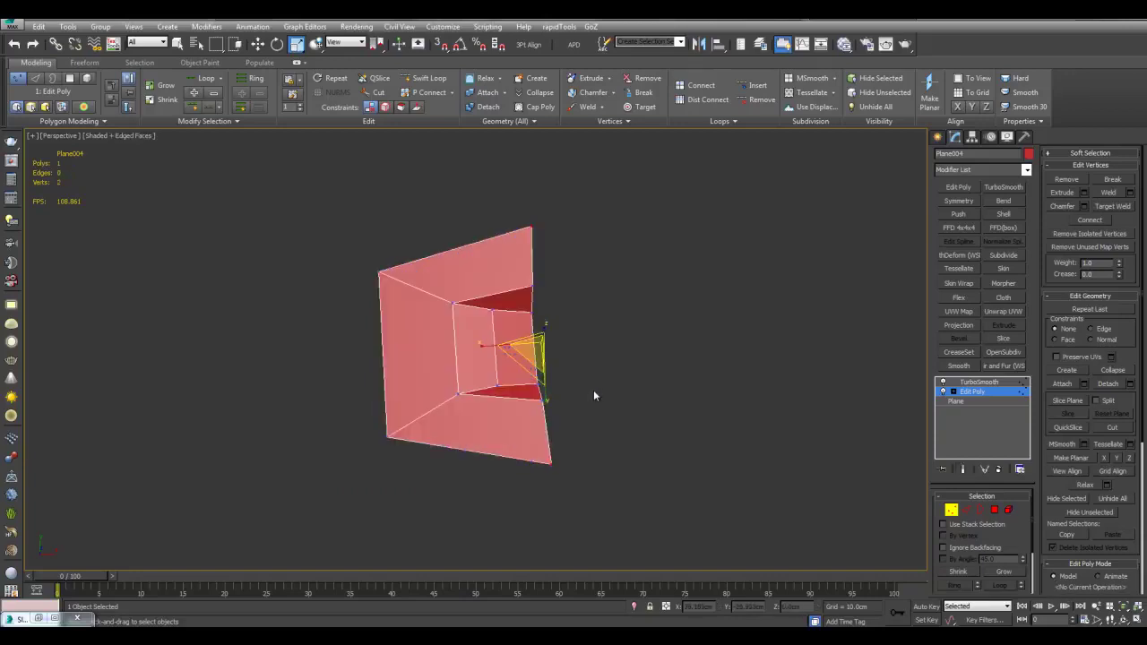
Insert an edge loop around the recess near its rim with Swift Loop and check the smoothed shape without edges.
left_click(595, 393)
key("q")
mouse_move(633, 386)
middle_mouse_down("alt")
mouse_move(634, 364)
mouse_move(618, 376)
mouse_move(591, 363)
middle_mouse_up("alt")
scroll(634, 365, "up", 4)
key("alt+1")
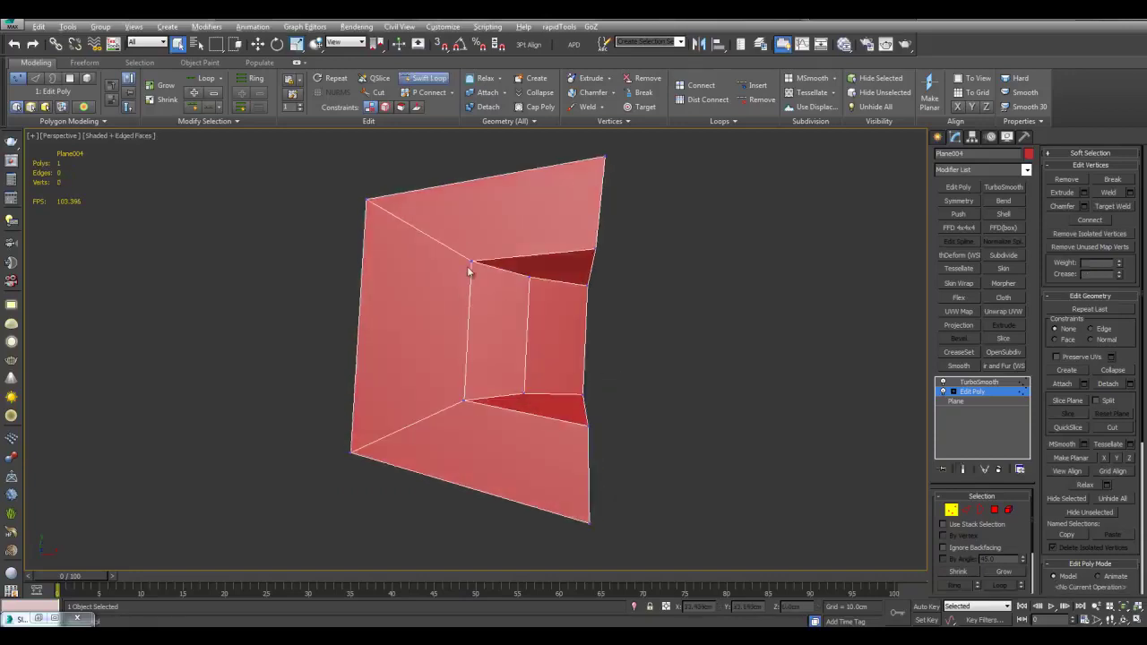
left_click(464, 249)
key("w")
key("F4")
middle_click_drag(611, 299, 620, 301, "alt")
key("ctrl+z")
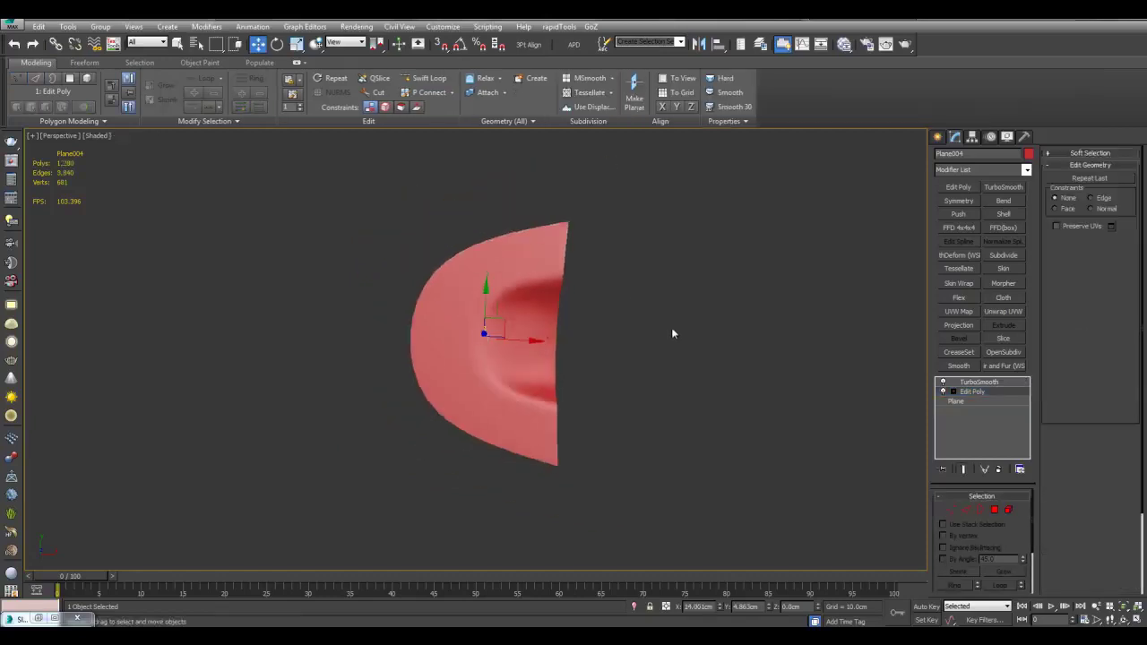
Turn off Isoline Display in TurboSmooth and set its iterations to 2.
key("q")
scroll(648, 353, "up", 3)
key("F4")
left_click(603, 330)
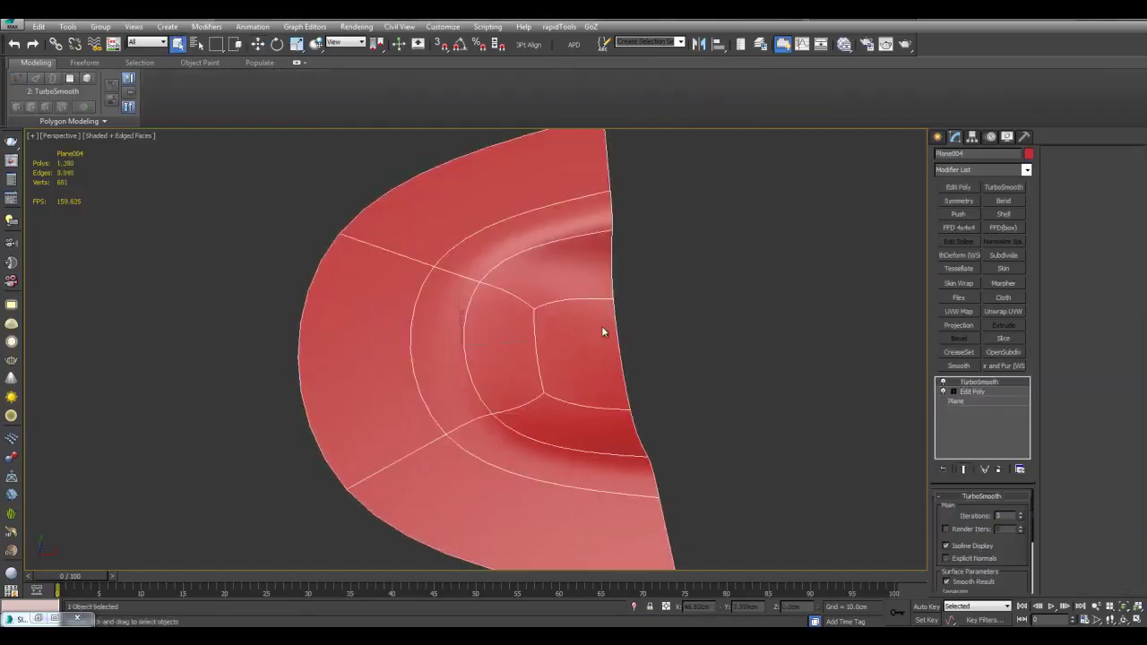
middle_click_drag(602, 325, 587, 353, "alt")
left_click(947, 546)
left_click(1022, 518)
left_click(1022, 519)
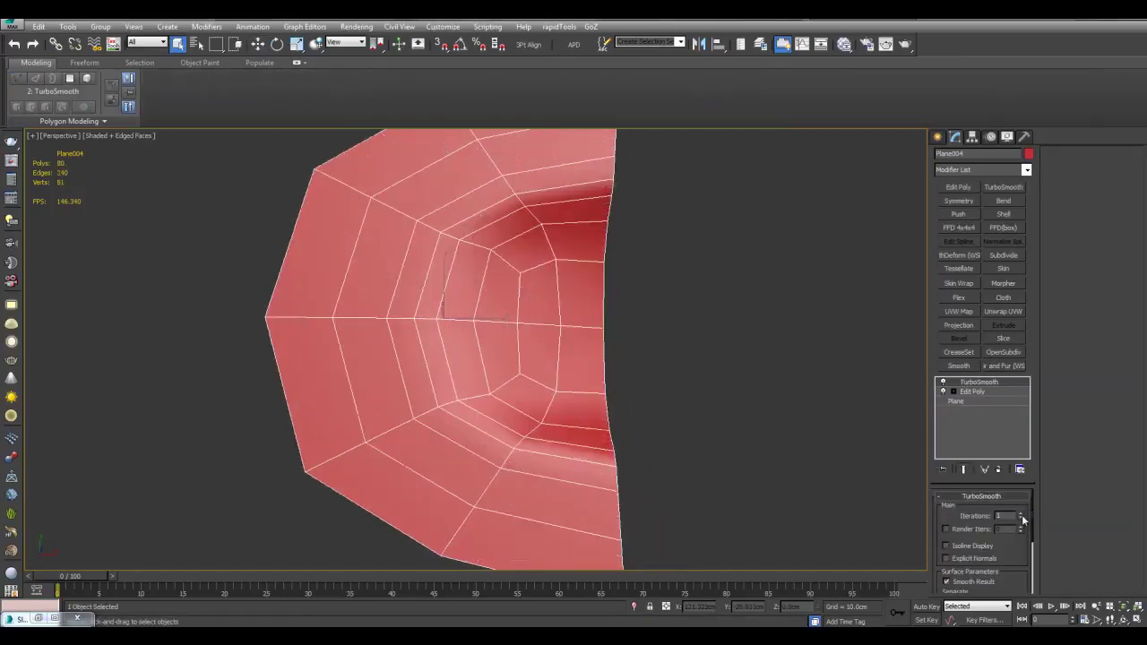
left_click(1023, 515)
Add a UVW Map modifier on top of TurboSmooth with Planar mapping.
middle_click_drag(659, 372, 724, 338, "alt")
scroll(726, 386, "up", 2)
middle_click_drag(728, 389, 605, 196, "alt")
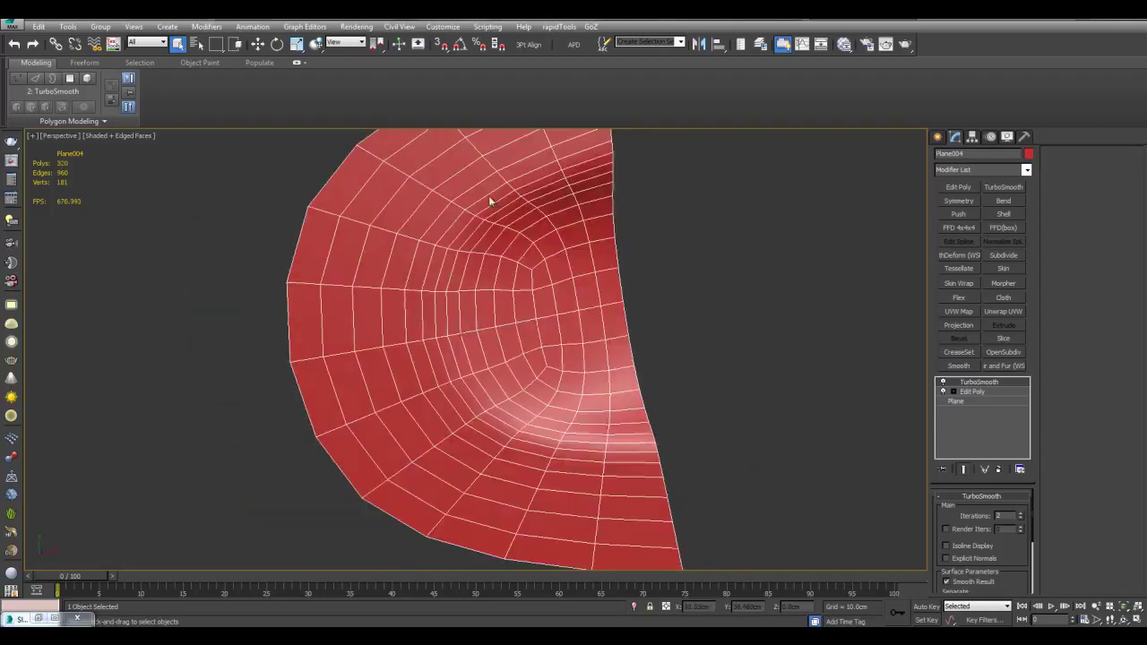
middle_click_drag(684, 405, 917, 348, "alt")
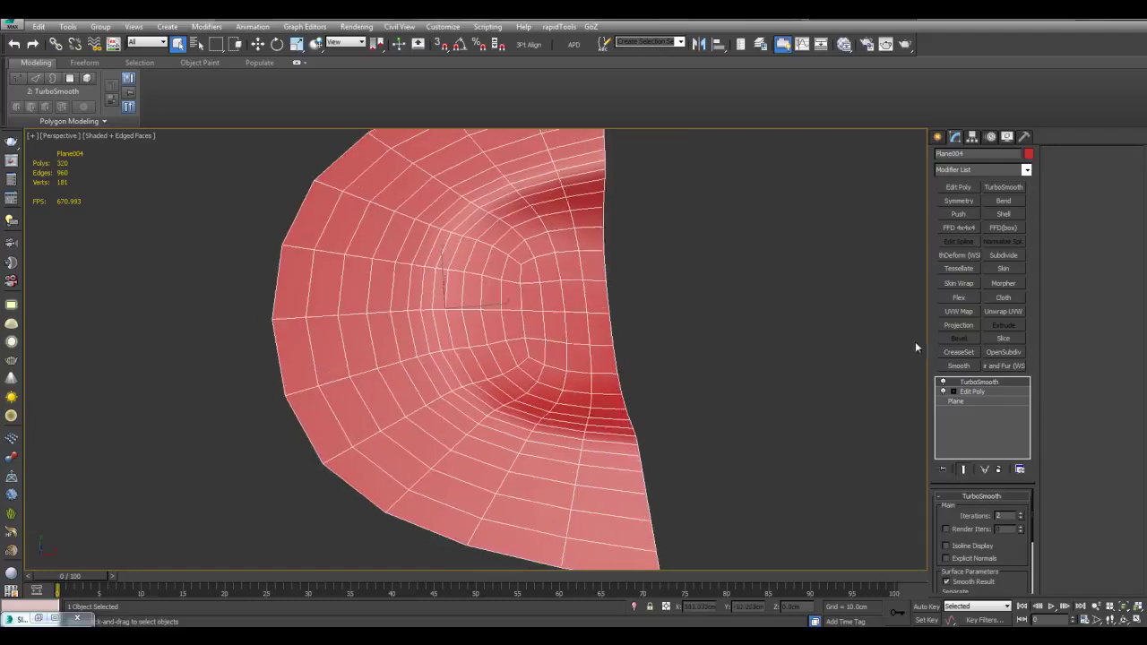
left_click(959, 311)
left_click(958, 531)
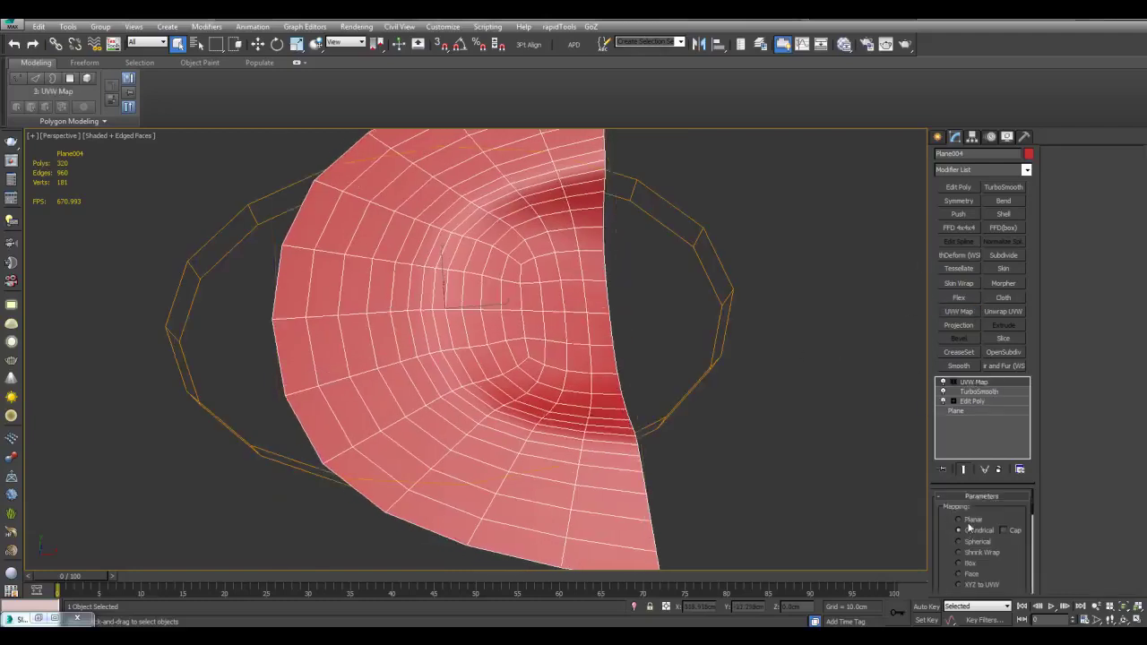
left_click(959, 520)
Scale the planar UVW Map gizmo up uniformly until it extends beyond the whole mesh.
scroll(643, 355, "down", 4)
key("1")
key("w")
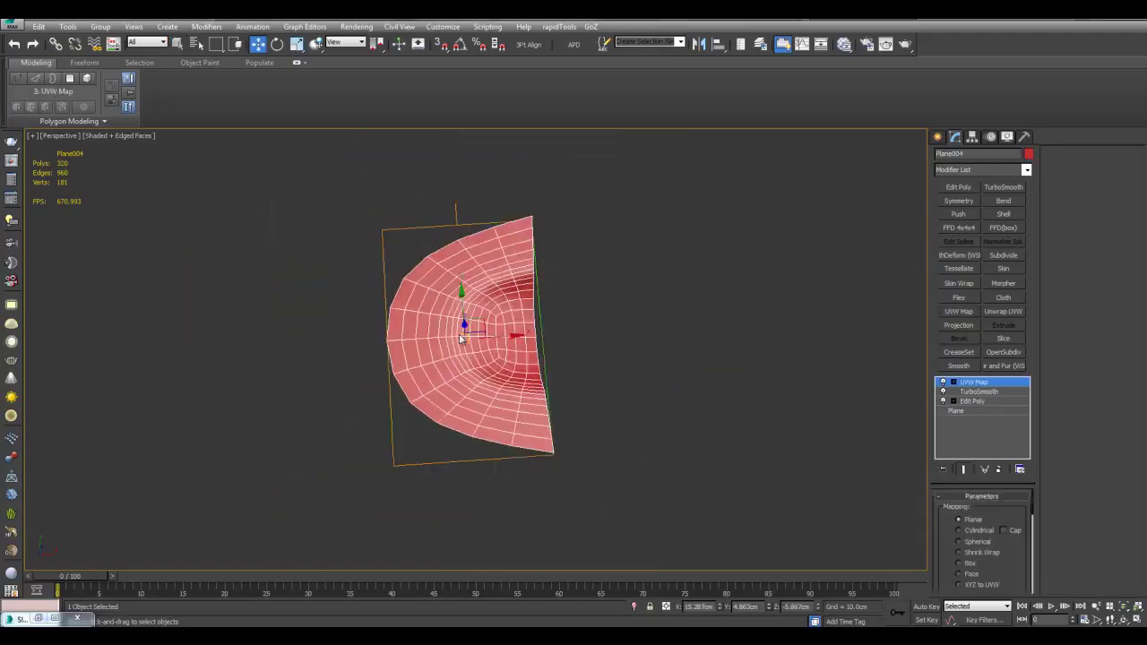
key("r")
left_click_drag(415, 349, 468, 401)
key("1")
key("q")
middle_click_drag(752, 365, 734, 363)
key("z")
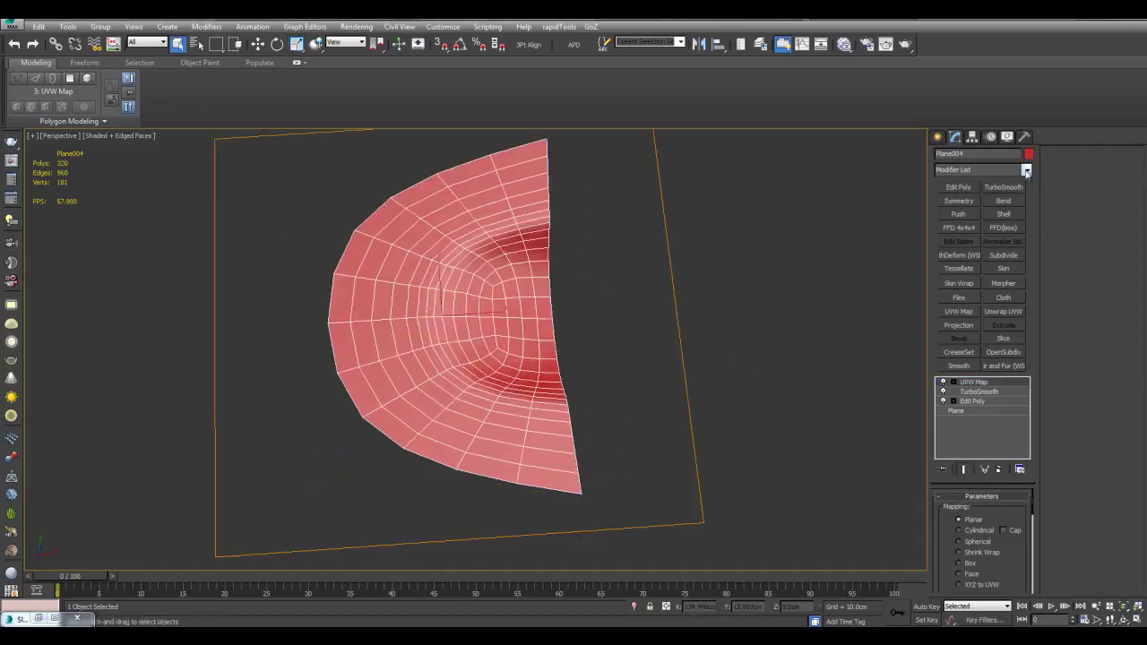
Add a VertexPaint modifier to the mesh and turn on the shaded vertex color display.
left_click(1028, 171)
scroll(991, 237, "down", 10)
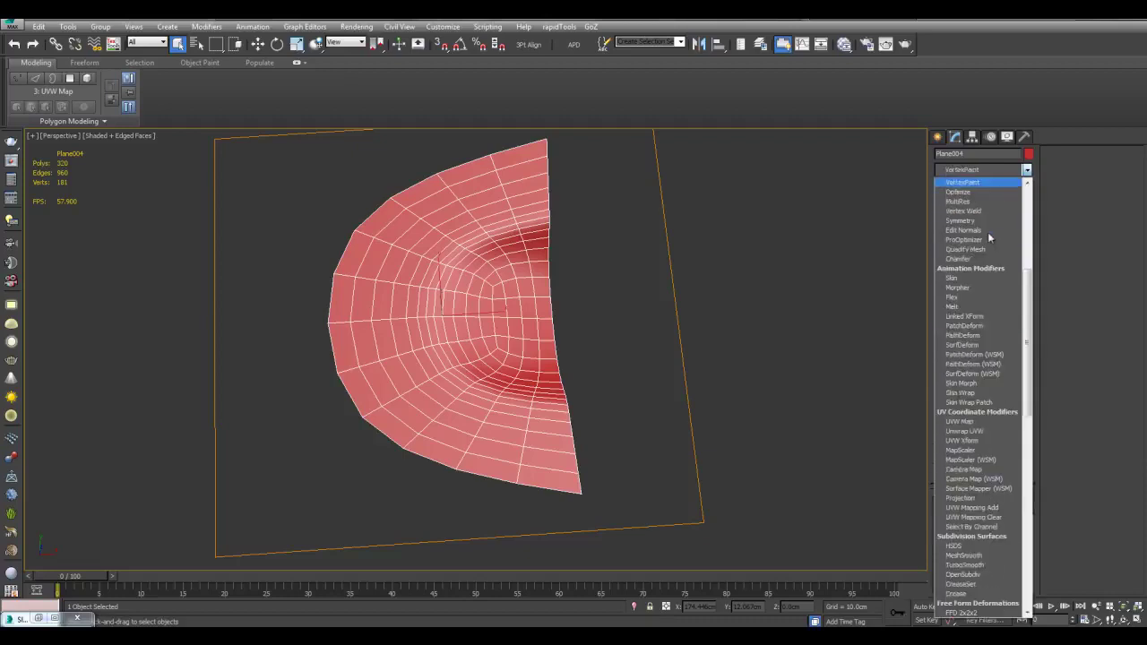
left_click(964, 182)
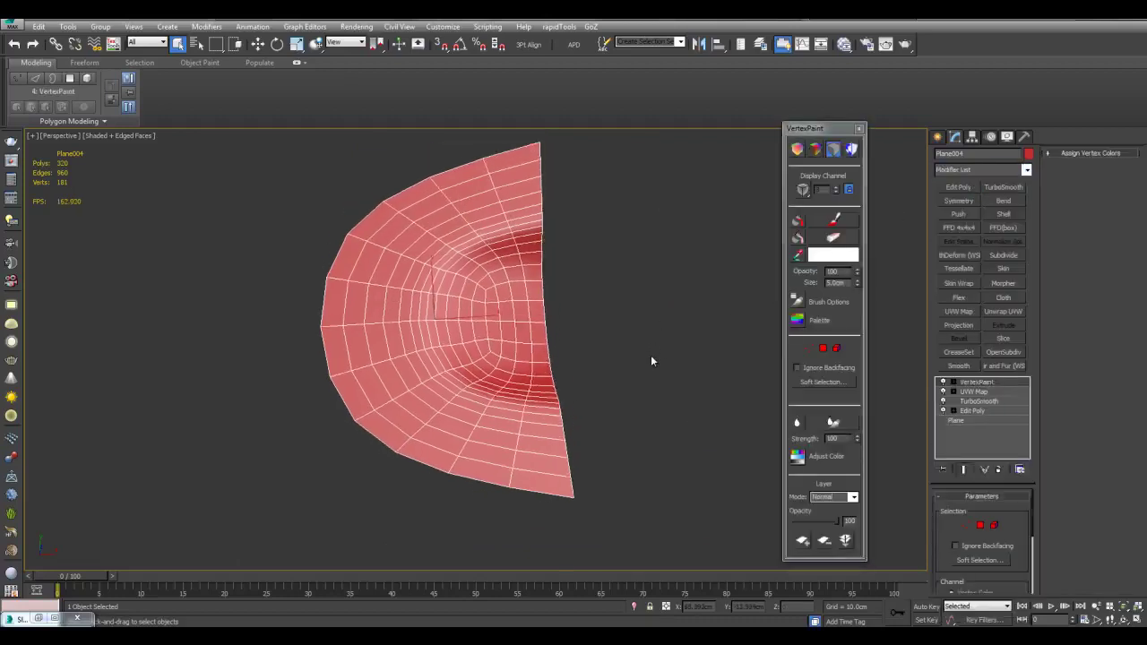
middle_click_drag(652, 361, 656, 366, "alt")
left_click(815, 150)
scroll(640, 256, "up", 3)
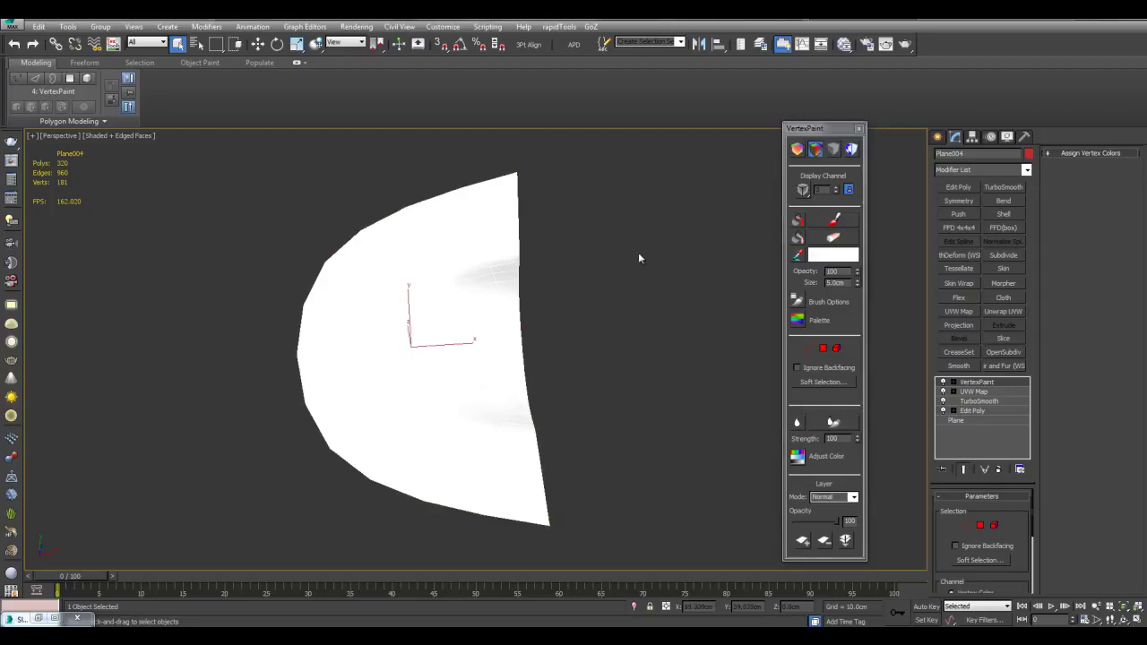
Set the vertex paint color to black and fill the whole mesh with it.
left_click(823, 255)
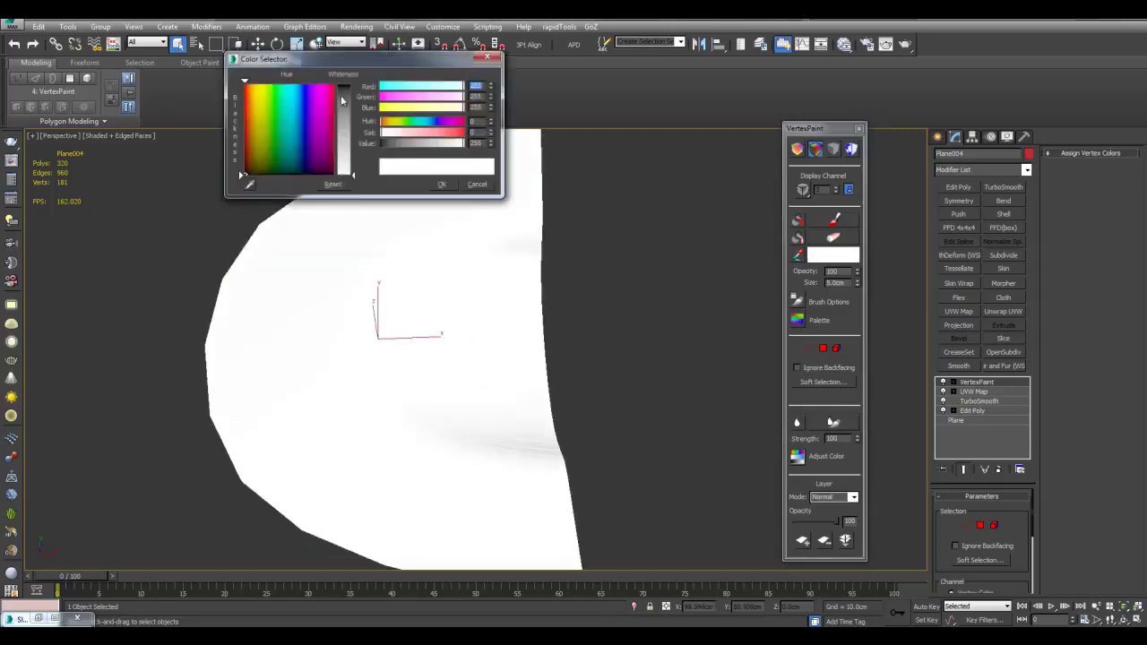
left_click_drag(342, 100, 339, 87)
left_click(442, 185)
left_click(799, 256)
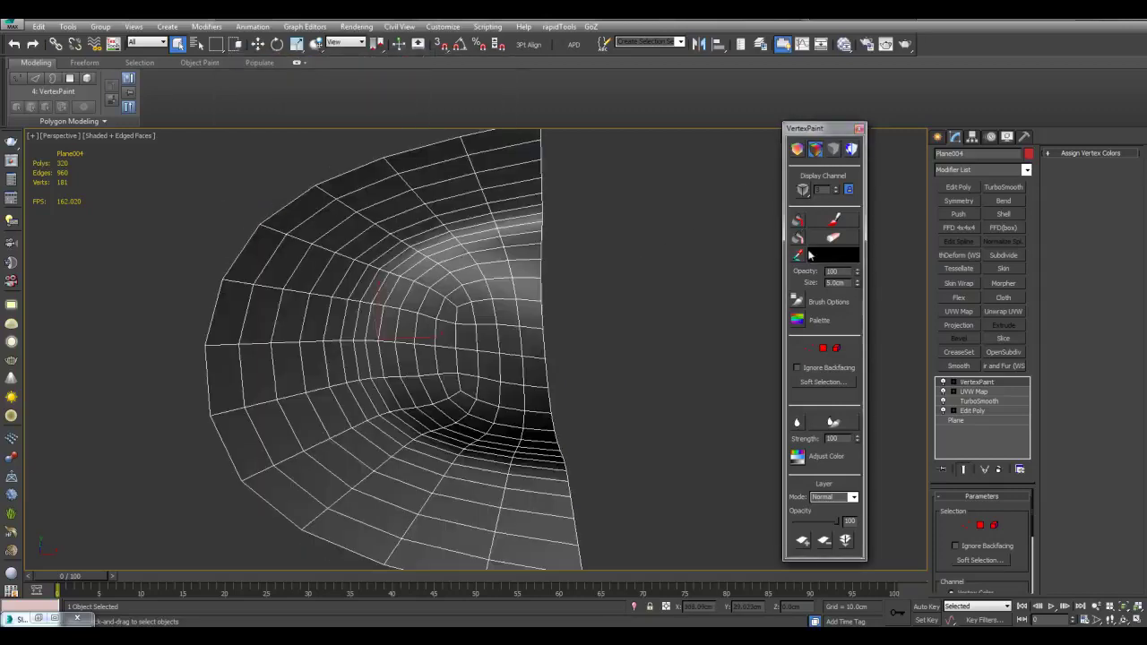
Paint the interior of the recess white with a 25 cm vertex paint brush.
left_click(823, 259)
left_click_drag(346, 168, 352, 180)
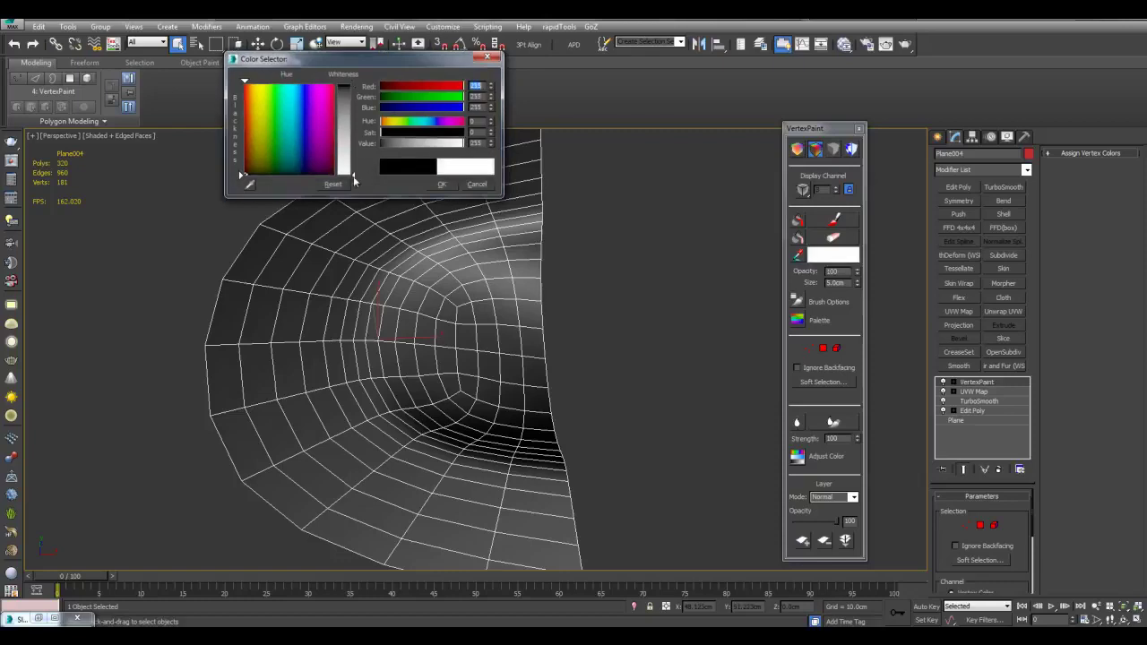
left_click(442, 187)
middle_click_drag(482, 311, 483, 302)
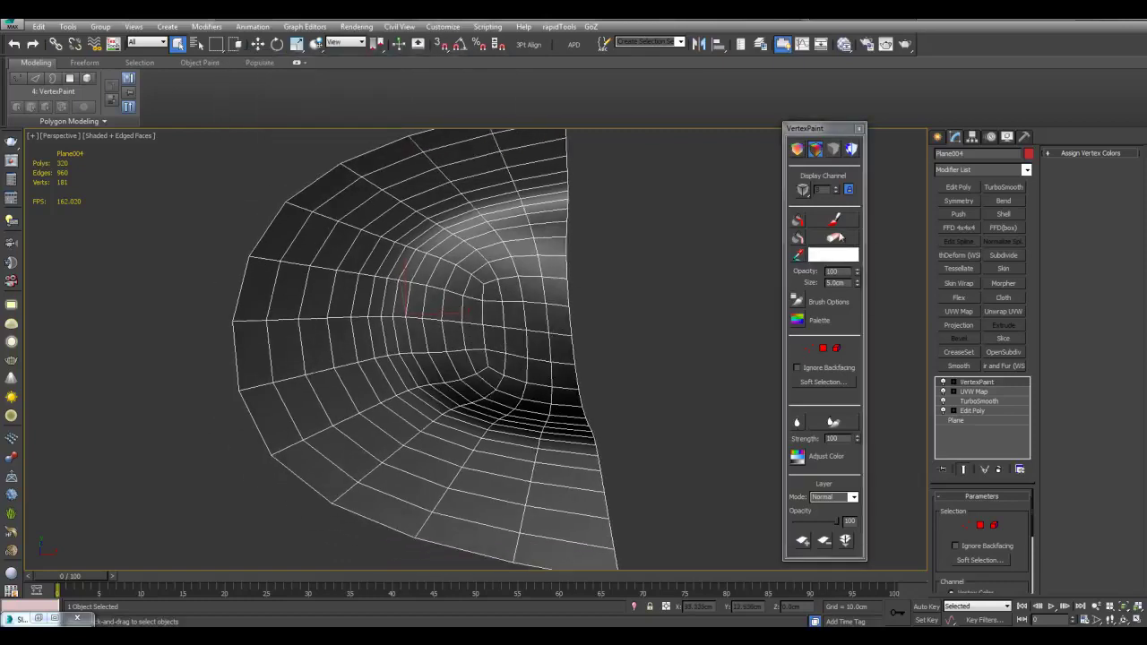
left_click(835, 220)
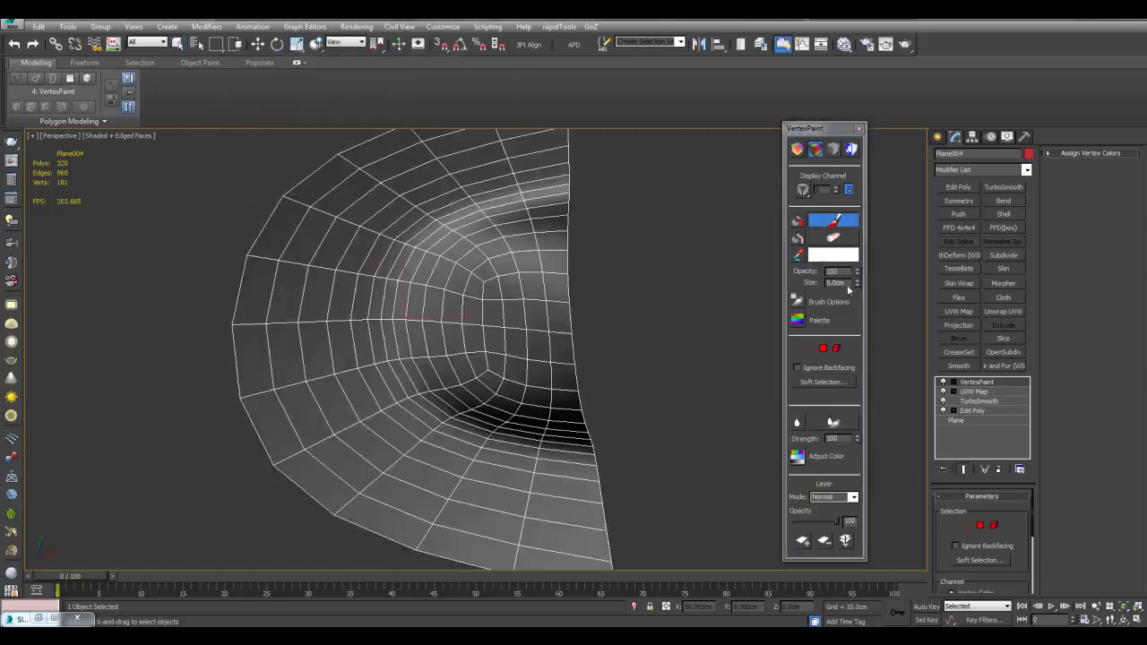
left_click_drag(848, 285, 548, 289)
type("25")
key("Return")
middle_click_drag(548, 289, 518, 303, "alt")
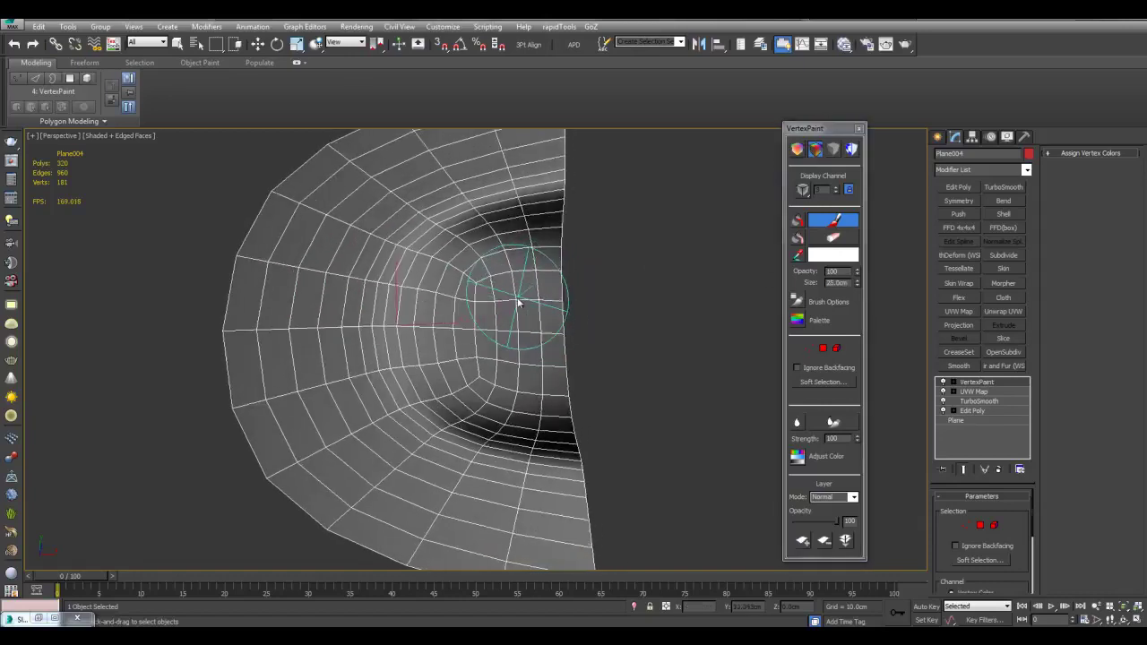
mouse_move(518, 303)
left_mouse_down()
mouse_move(565, 359)
mouse_move(512, 404)
mouse_move(469, 359)
mouse_move(498, 287)
mouse_move(535, 299)
mouse_move(546, 257)
mouse_move(505, 264)
mouse_move(450, 305)
mouse_move(453, 377)
mouse_move(556, 381)
left_mouse_up()
Reduce the vertex paint brush size to 15 cm and extend the white paint along the recess edge.
left_click_drag(850, 285, 721, 266)
type("15")
key("Return")
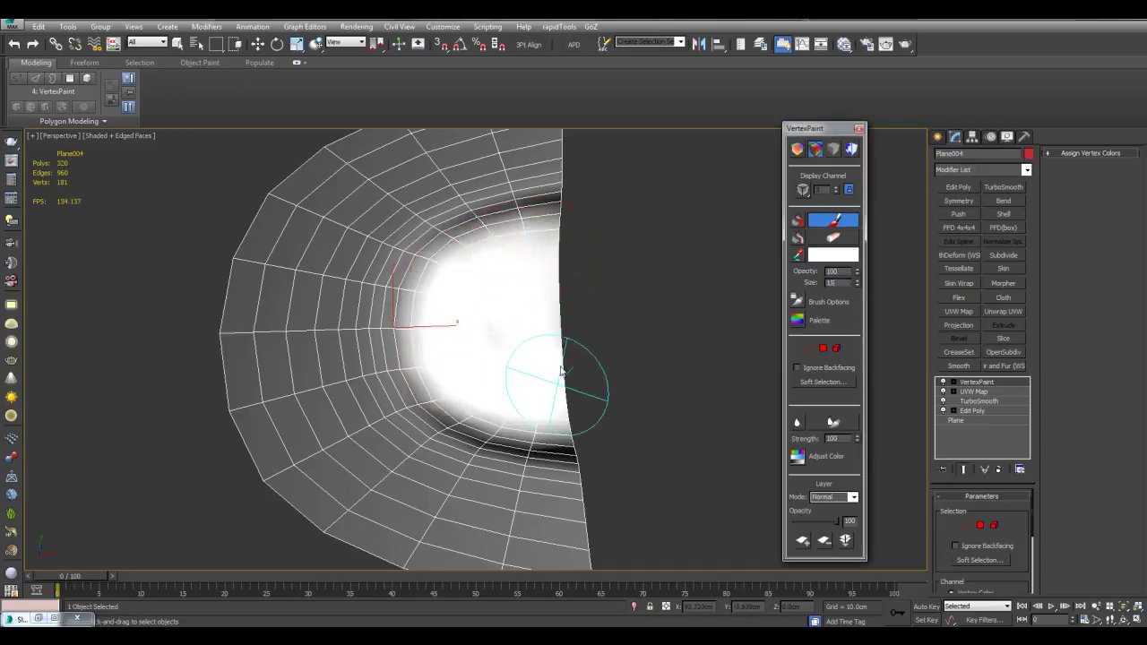
middle_click_drag(560, 368, 543, 421, "alt")
mouse_move(553, 435)
left_mouse_down()
mouse_move(499, 415)
mouse_move(550, 446)
mouse_move(512, 435)
mouse_move(556, 390)
left_mouse_up()
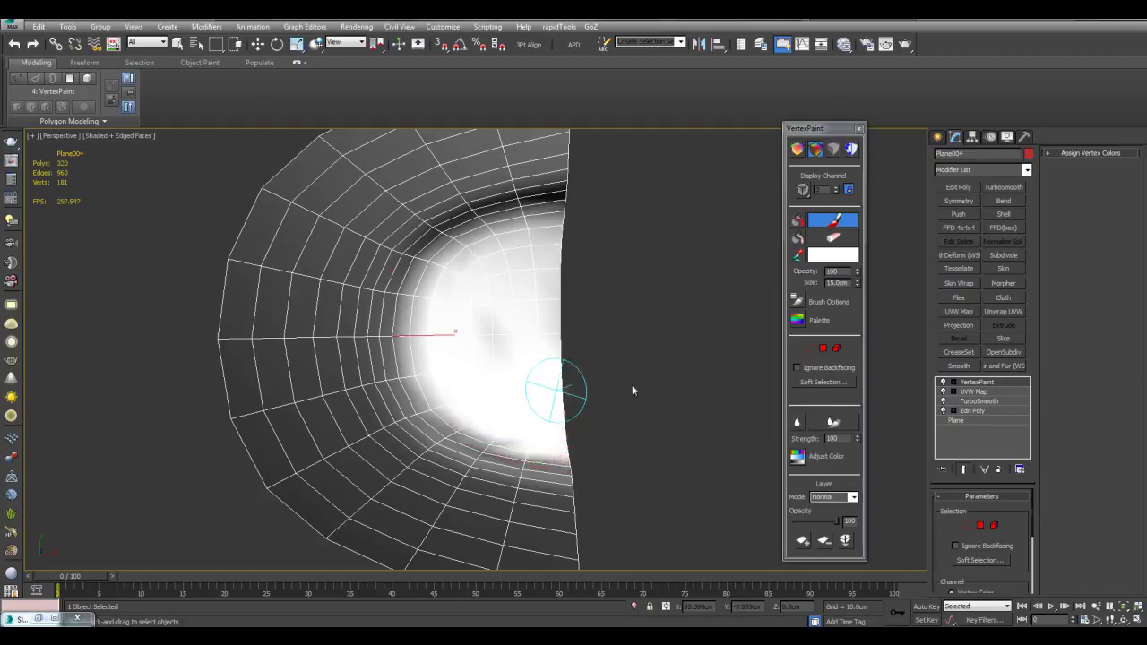
Set the vertex paint color back to black and refill the whole mesh, clearing the brushed white area.
mouse_move(662, 361)
middle_mouse_down("alt")
mouse_move(619, 402)
mouse_move(617, 358)
mouse_move(632, 380)
middle_mouse_up("alt")
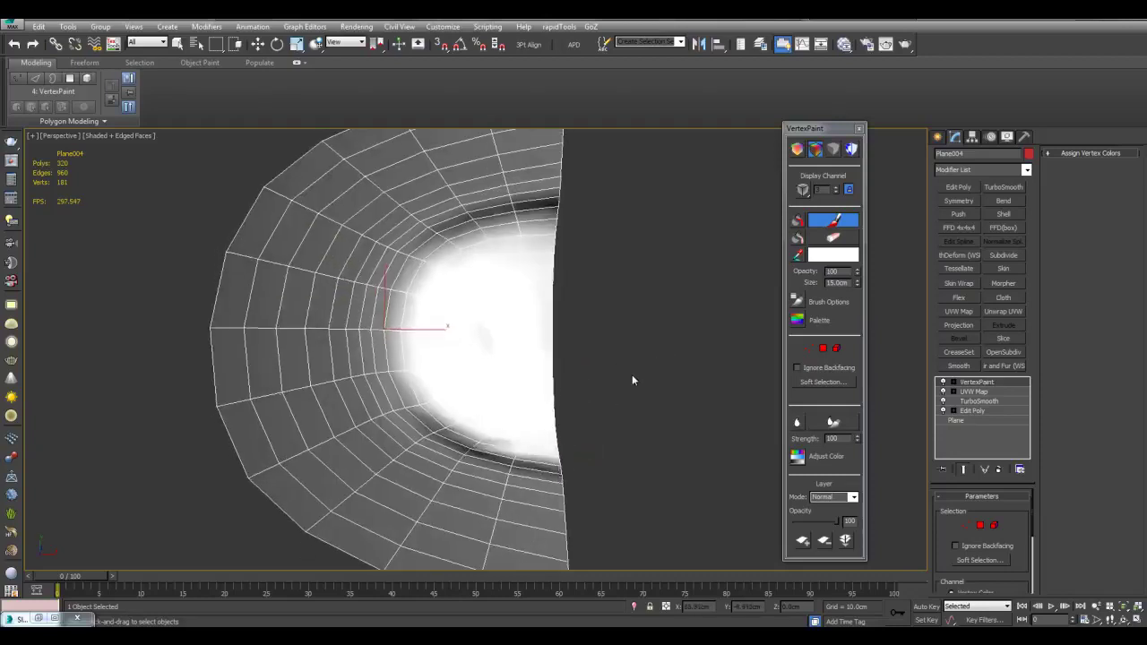
left_click(817, 260)
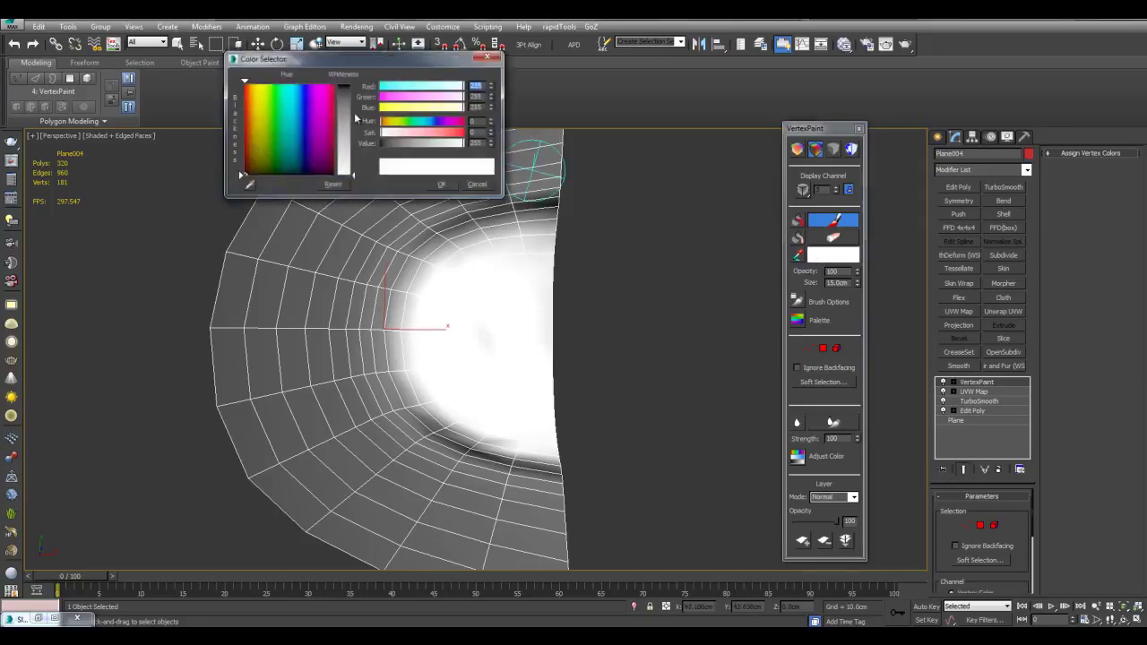
left_click_drag(347, 109, 347, 82)
left_click(444, 184)
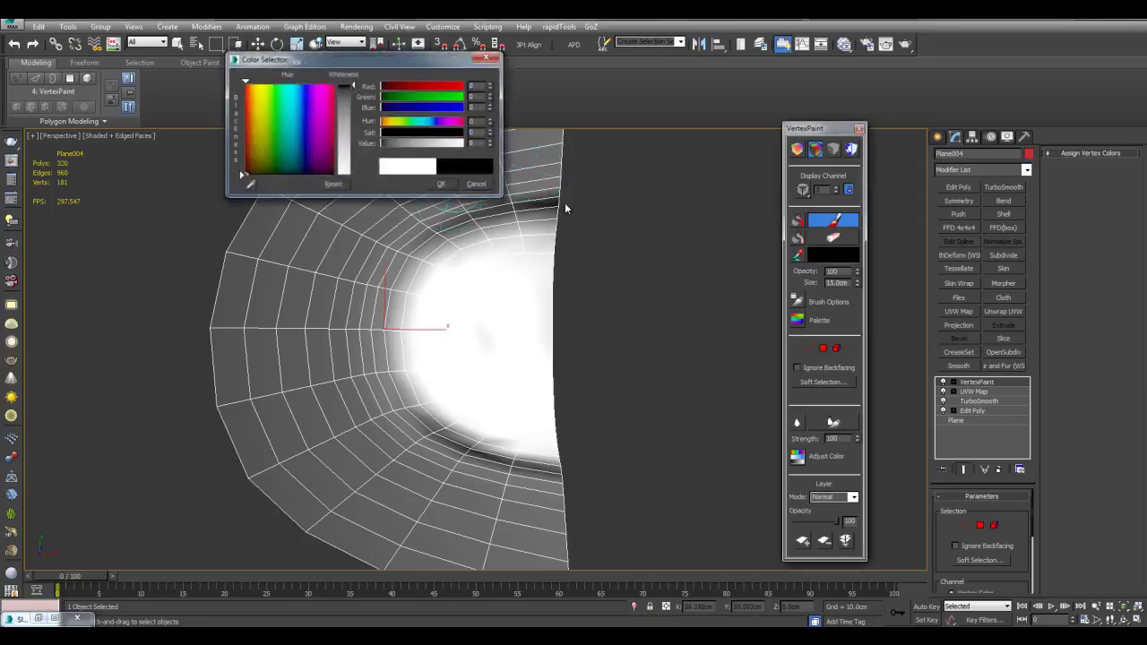
left_click(798, 221)
Switch the VertexPaint modifier to face selection and select the faces on the recess floor and its lower wall.
left_click(943, 382)
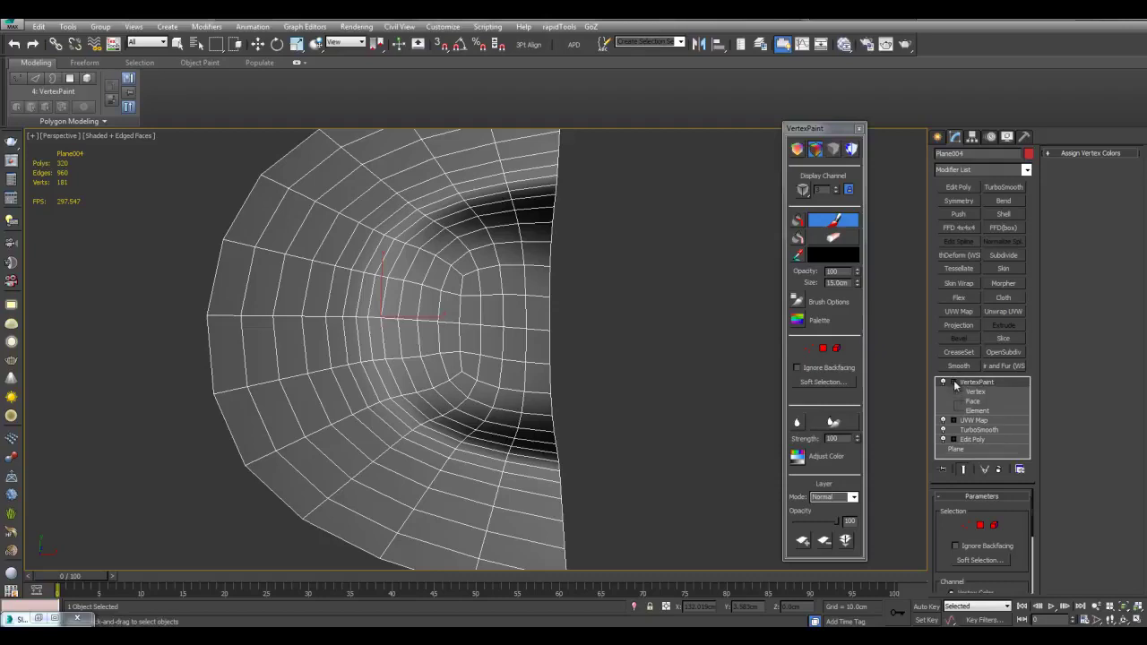
left_click(974, 400)
left_click_drag(654, 281, 524, 406)
middle_click_drag(563, 397, 575, 421, "alt")
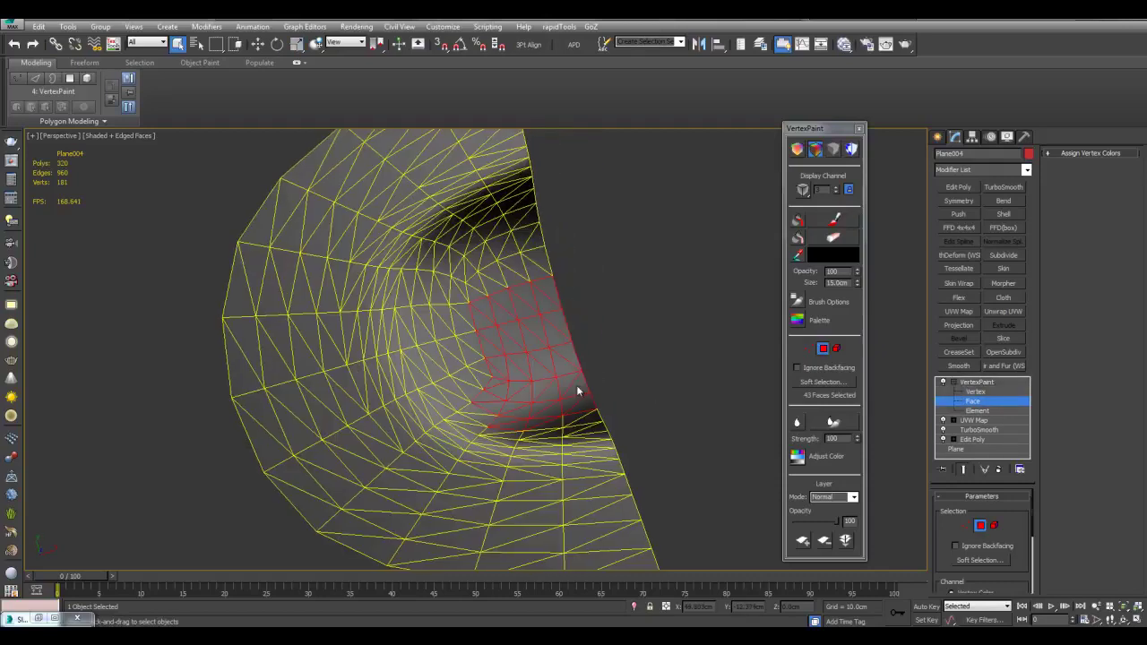
scroll(577, 388, "up", 3)
left_click_drag(512, 439, 644, 489, "ctrl")
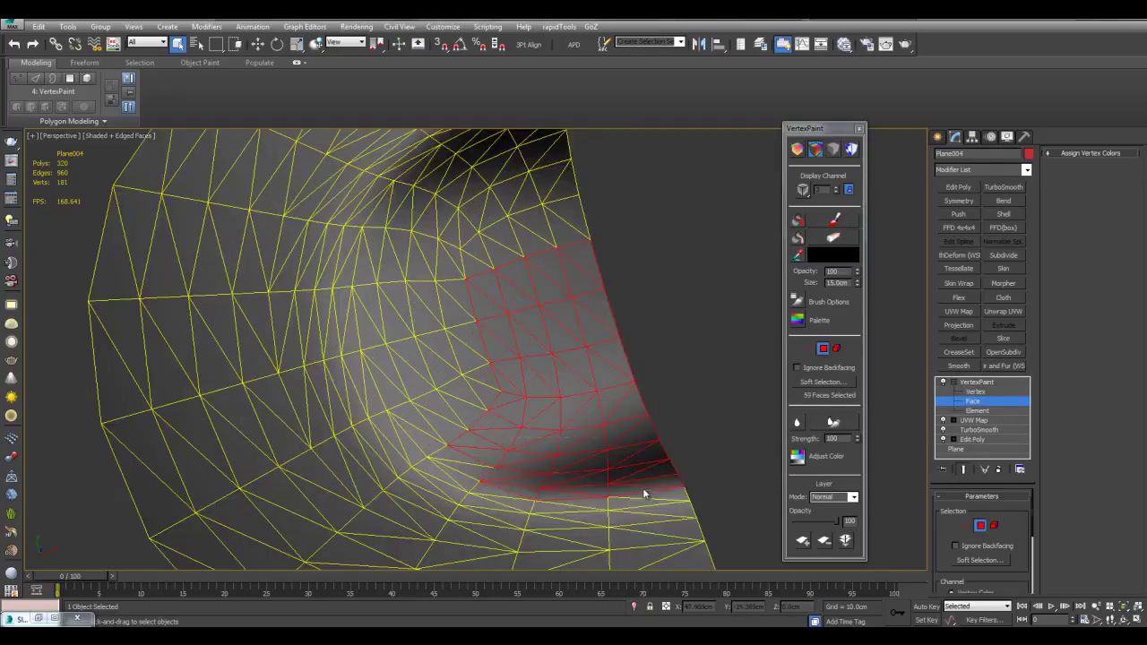
middle_click_drag(643, 489, 613, 437, "alt")
Change the selection region to lasso and add the remaining recess faces up to the rim to the selection.
left_click(216, 47)
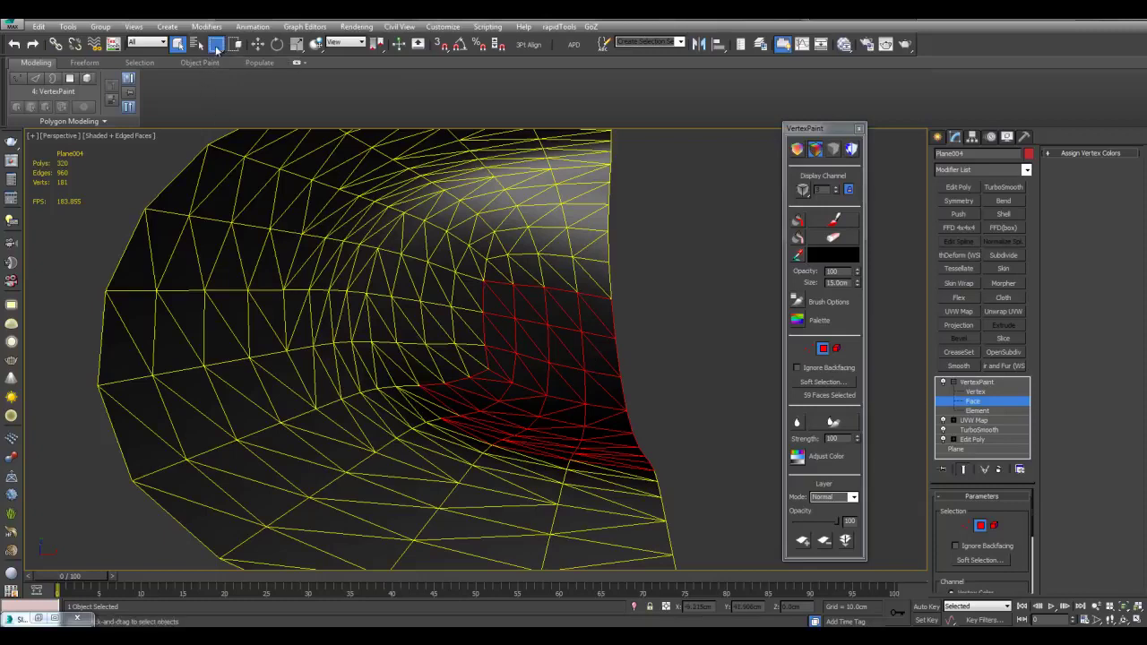
left_click_drag(217, 49, 218, 100)
middle_click_drag(537, 262, 629, 349, "alt")
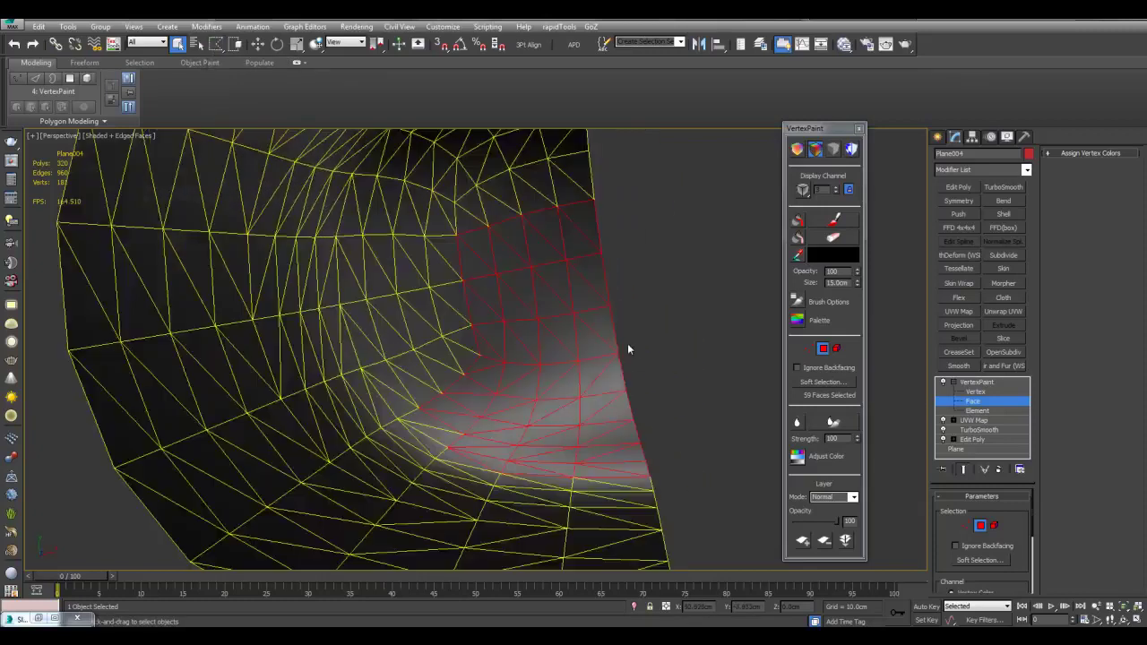
middle_click_drag(674, 429, 675, 445)
left_click_drag(685, 490, 660, 497)
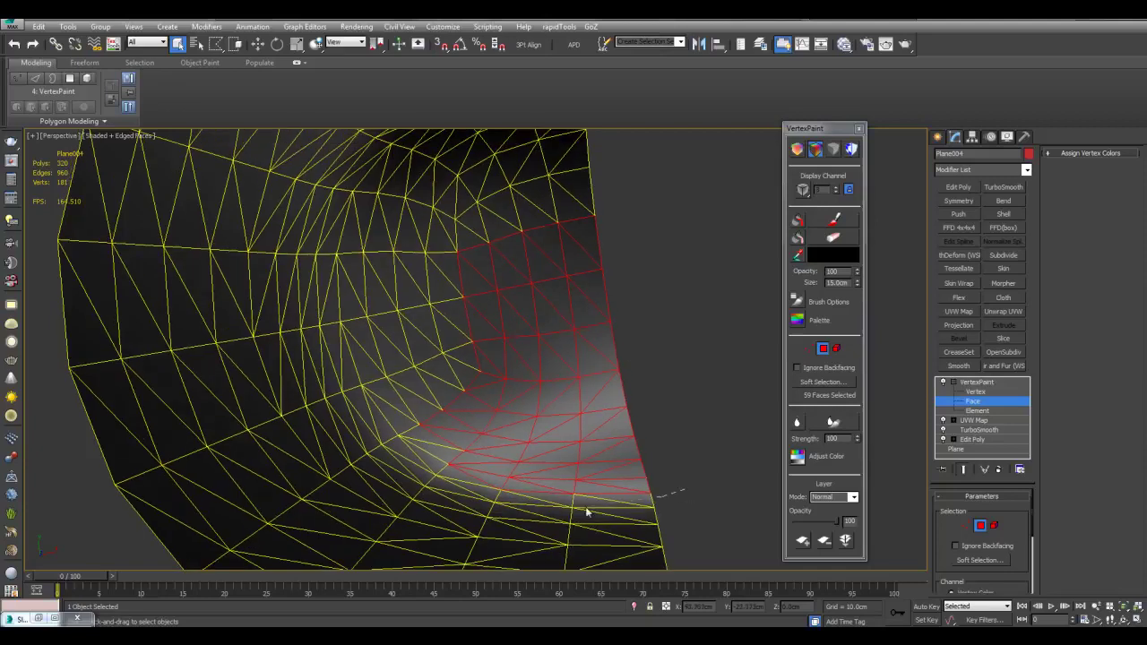
mouse_move(587, 511)
left_mouse_down()
mouse_move(418, 476)
mouse_move(334, 432)
mouse_move(363, 440)
mouse_move(354, 311)
mouse_move(325, 282)
mouse_move(535, 265)
mouse_move(572, 294)
left_mouse_up()
middle_click_drag(573, 294, 595, 464)
mouse_move(671, 366)
left_mouse_down()
mouse_move(519, 431)
mouse_move(353, 397)
mouse_move(403, 321)
left_mouse_up()
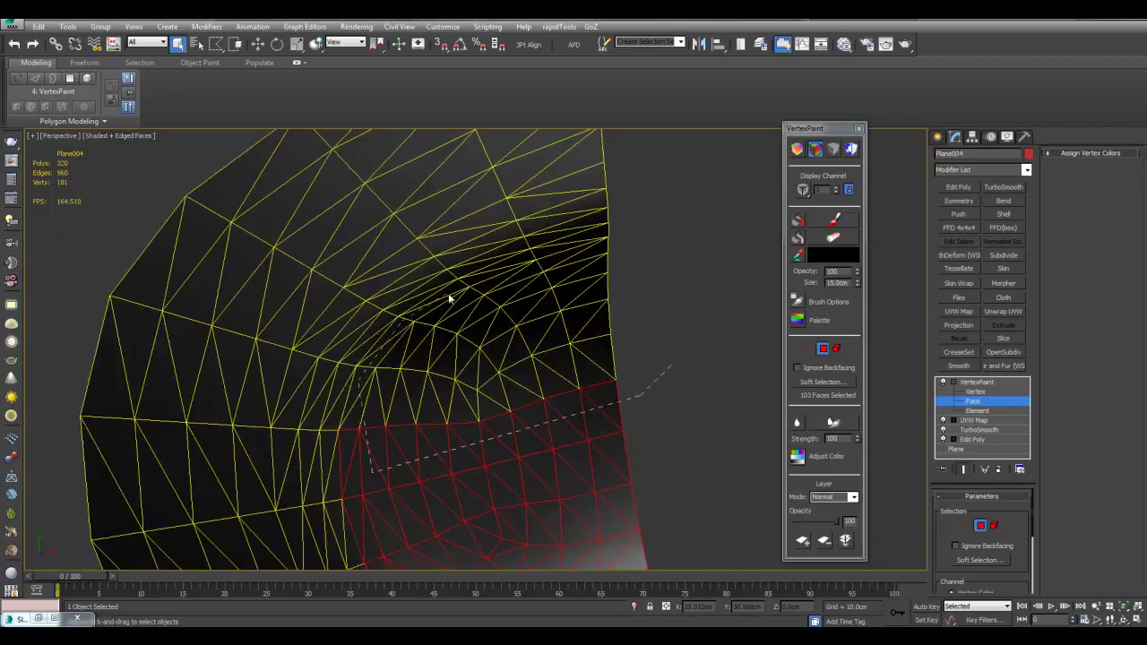
left_click_drag(467, 285, 607, 235)
middle_click_drag(671, 314, 617, 324, "alt")
scroll(640, 387, "down", 2)
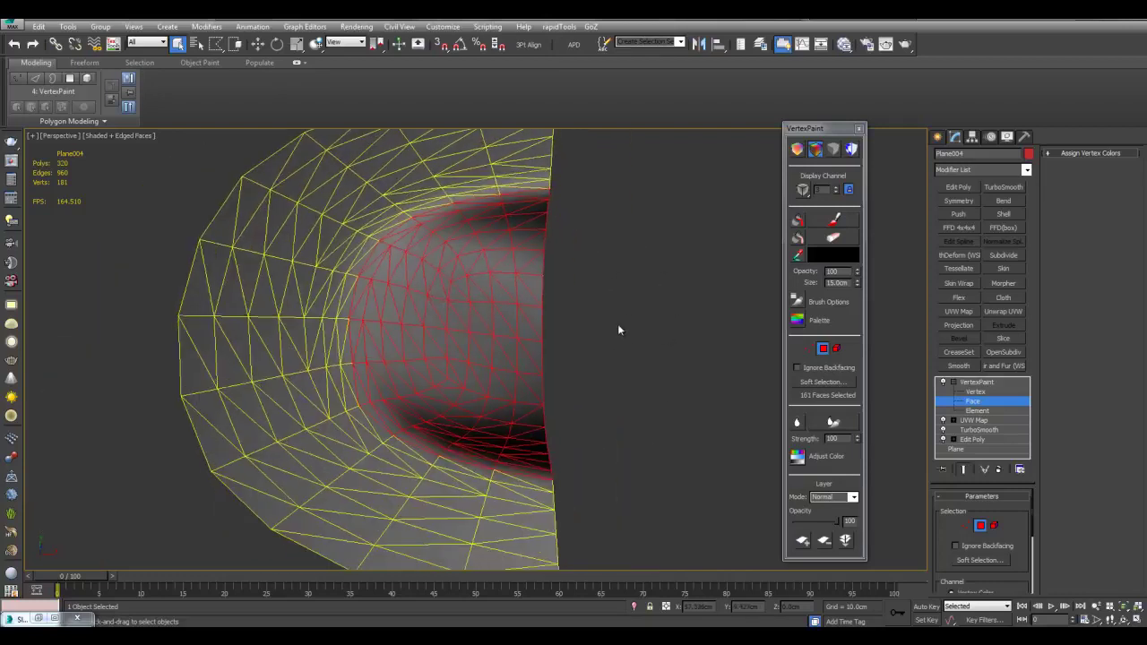
Set the vertex paint color to white and paint the selected recess faces with a 55 cm brush.
left_click(818, 257)
left_click(343, 175)
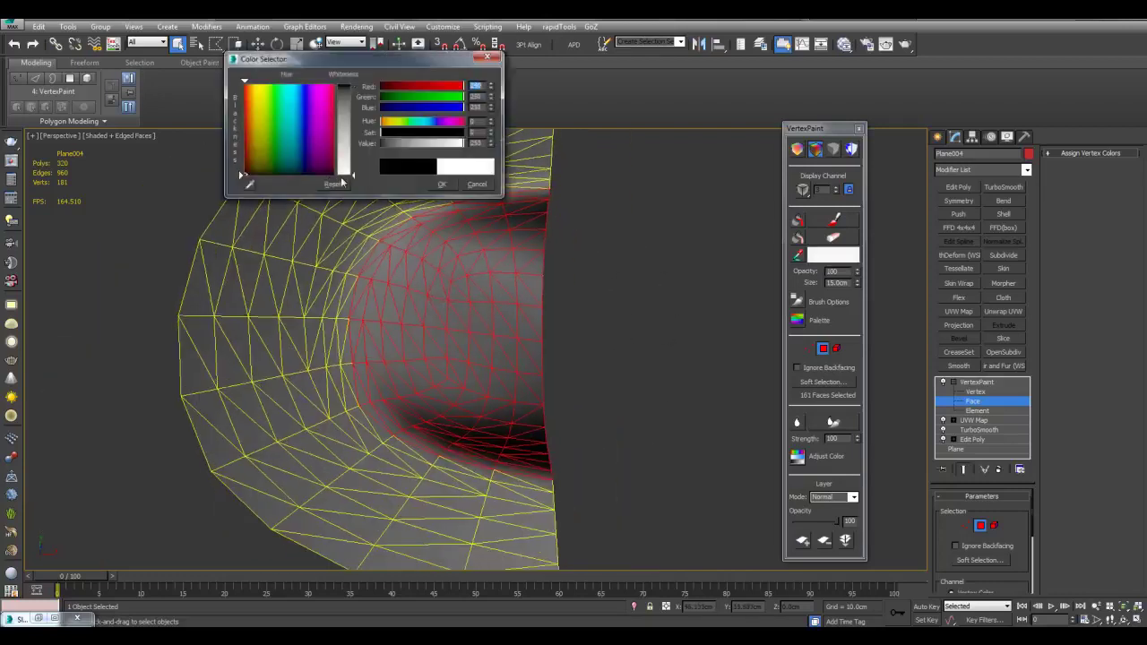
left_click(443, 185)
left_click(833, 220)
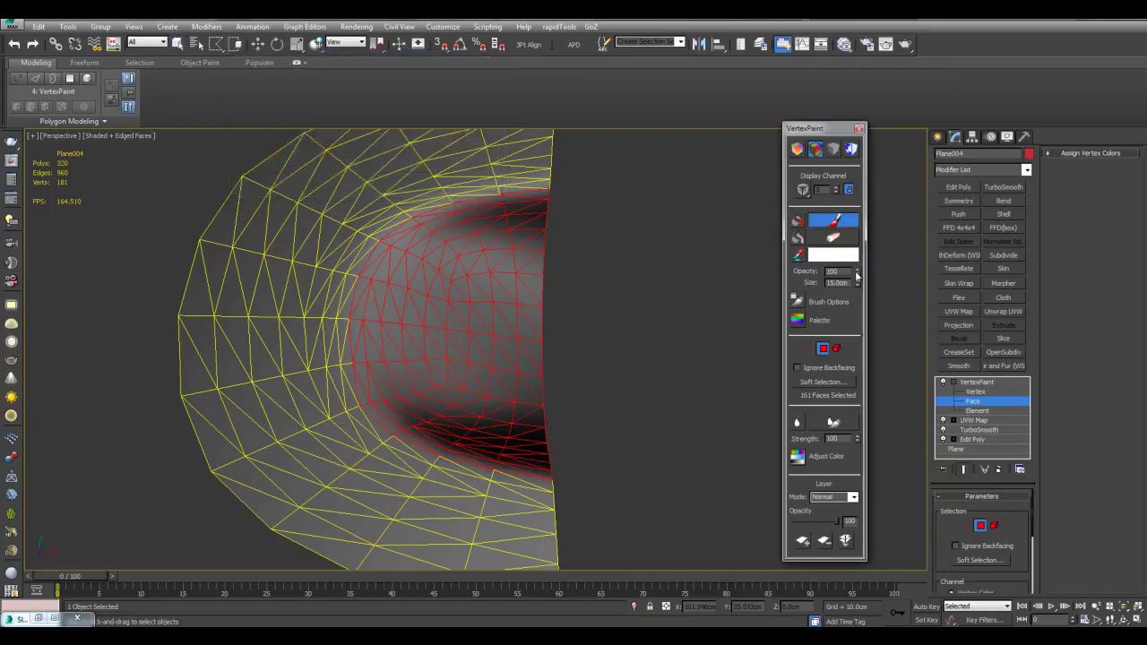
double_click(841, 284)
type("55")
key("Return")
scroll(502, 351, "down", 3)
mouse_move(450, 307)
left_mouse_down()
mouse_move(446, 430)
mouse_move(519, 374)
mouse_move(501, 332)
mouse_move(522, 336)
left_mouse_up()
middle_click_drag(529, 334, 691, 378, "alt")
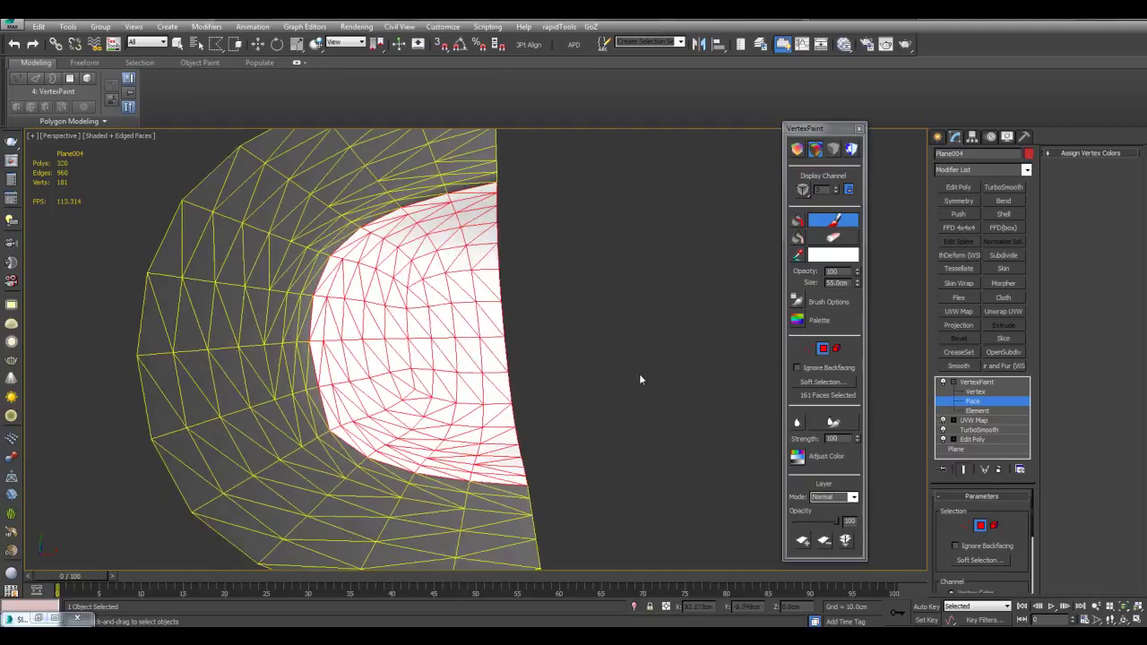
Leave face selection and blur the vertex colors to soften the transition between white and black around the recess.
left_click(999, 400)
mouse_move(620, 356)
middle_mouse_down("alt")
mouse_move(633, 387)
mouse_move(631, 356)
mouse_move(628, 391)
middle_mouse_up("alt")
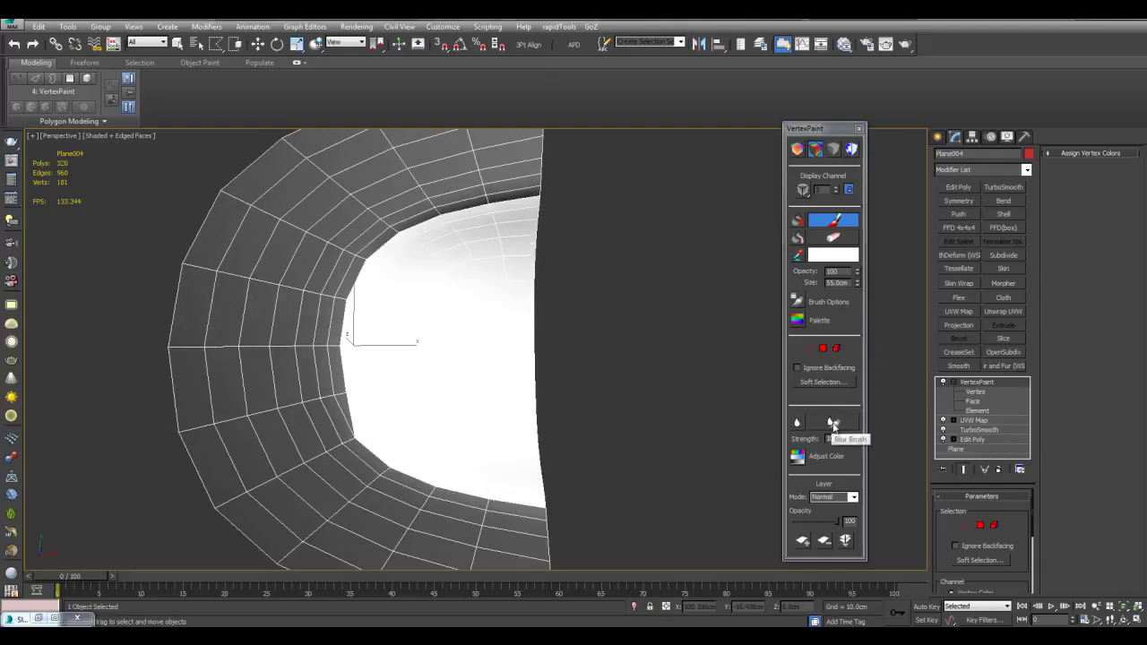
left_click(799, 424)
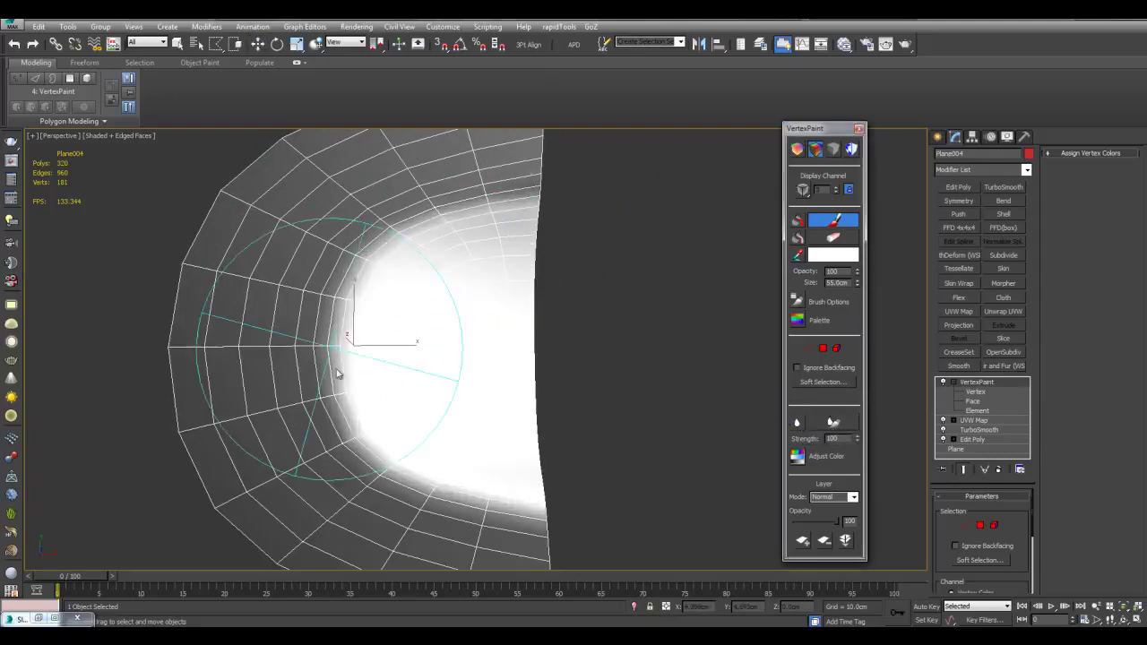
scroll(532, 481, "down", 3)
mouse_move(562, 430)
middle_mouse_down("alt")
mouse_move(595, 405)
mouse_move(604, 440)
middle_mouse_up("alt")
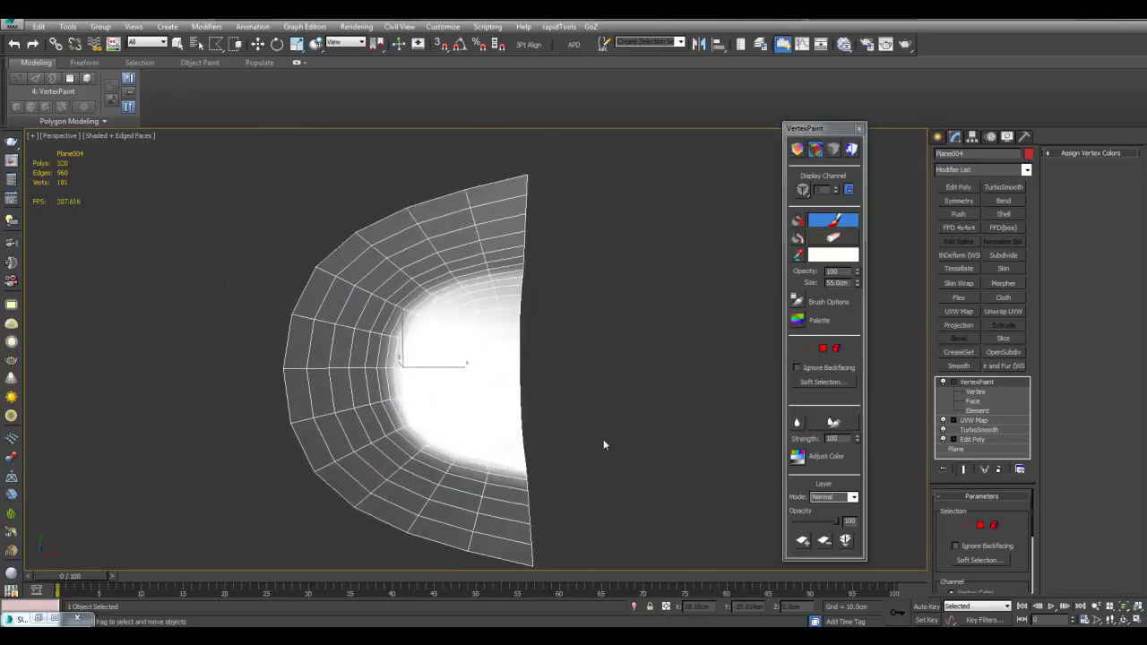
scroll(531, 490, "up", 3)
middle_click_drag(464, 221, 466, 255)
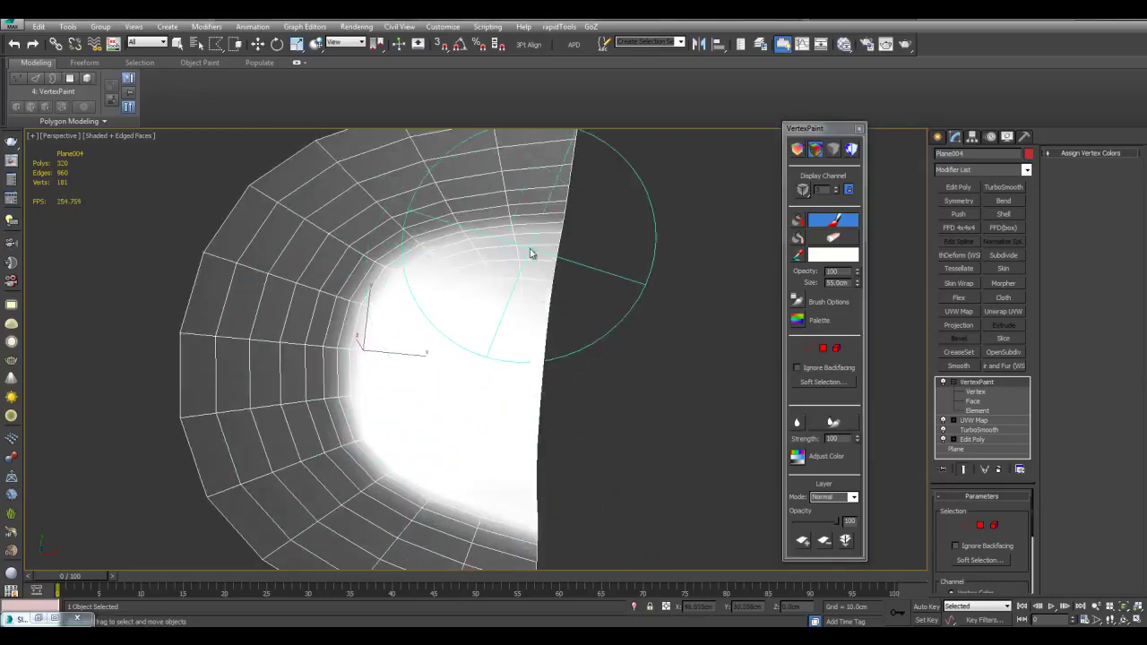
mouse_move(417, 341)
middle_mouse_down("alt")
mouse_move(474, 366)
mouse_move(514, 417)
middle_mouse_up("alt")
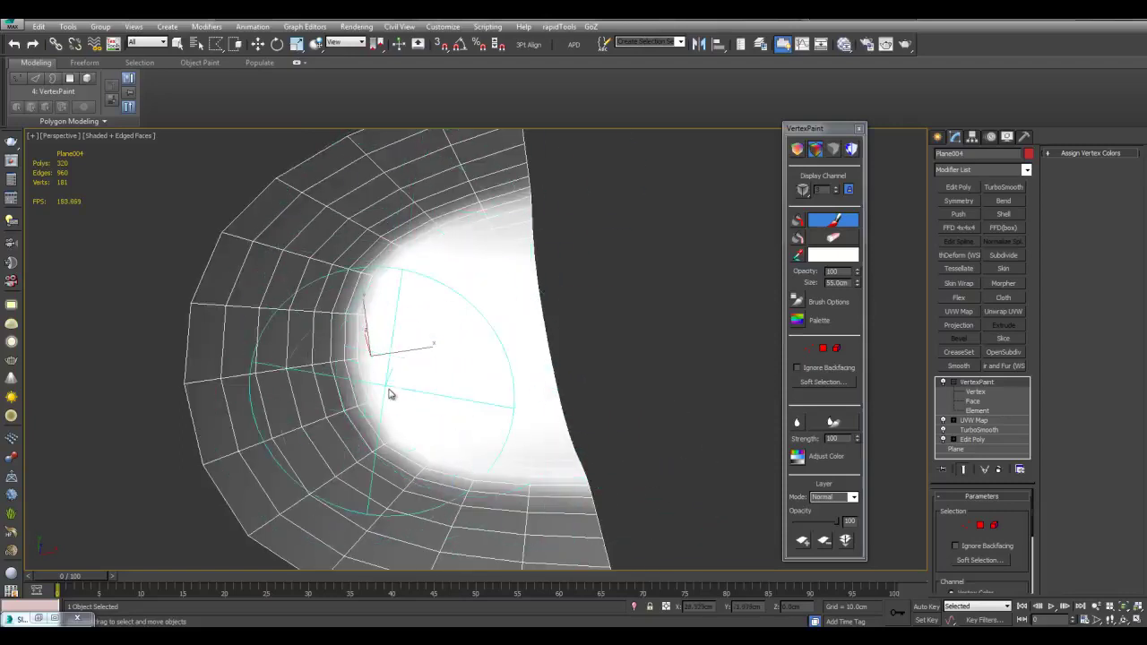
mouse_move(618, 442)
middle_mouse_down("alt")
mouse_move(608, 419)
mouse_move(635, 383)
mouse_move(652, 380)
middle_mouse_up("alt")
middle_click_drag(675, 334, 687, 298)
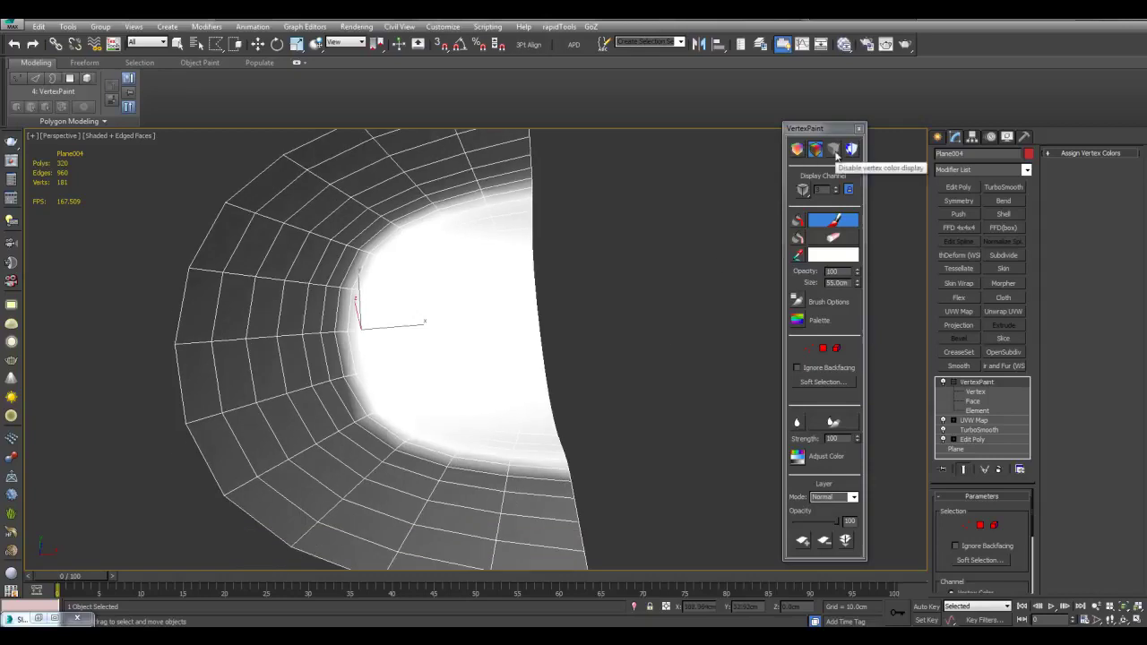
Turn off the vertex color display and add an Edit Poly modifier above VertexPaint.
left_click(834, 150)
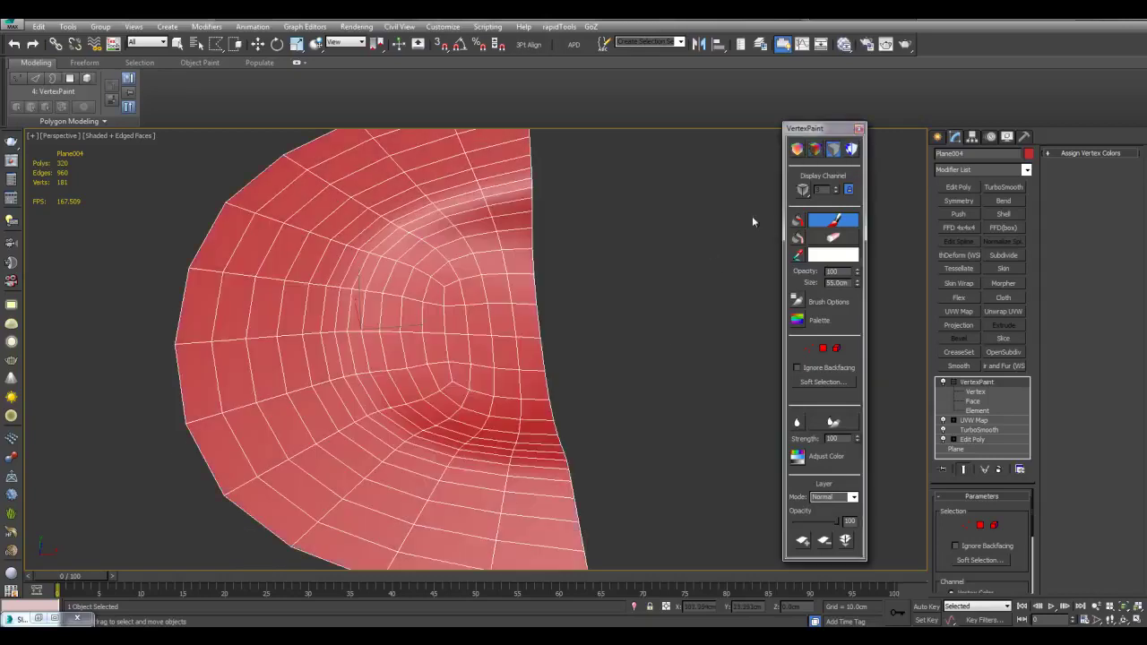
middle_click_drag(753, 223, 794, 302, "alt")
left_click(956, 190)
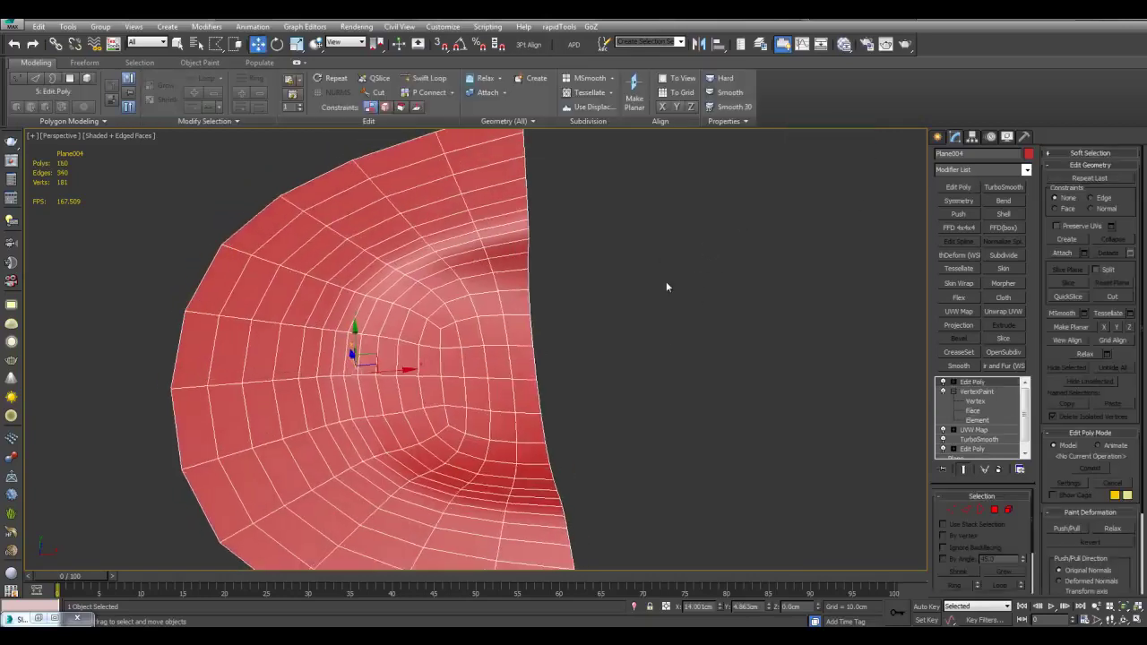
Add a VRayDisplacementMod modifier on top of the plane's modifier stack.
left_click(1027, 170)
left_click_drag(1030, 199, 1048, 493)
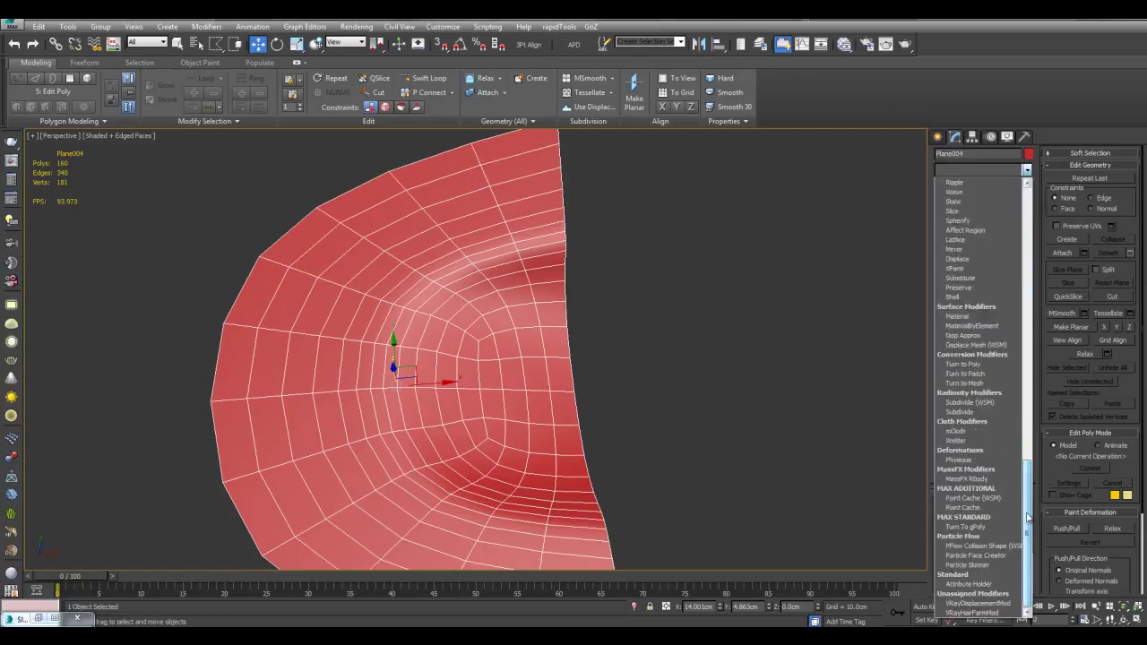
left_click(977, 604)
mouse_move(606, 412)
middle_mouse_down("alt")
mouse_move(666, 440)
mouse_move(699, 402)
mouse_move(684, 417)
mouse_move(644, 283)
mouse_move(681, 350)
mouse_move(682, 338)
middle_mouse_up("alt")
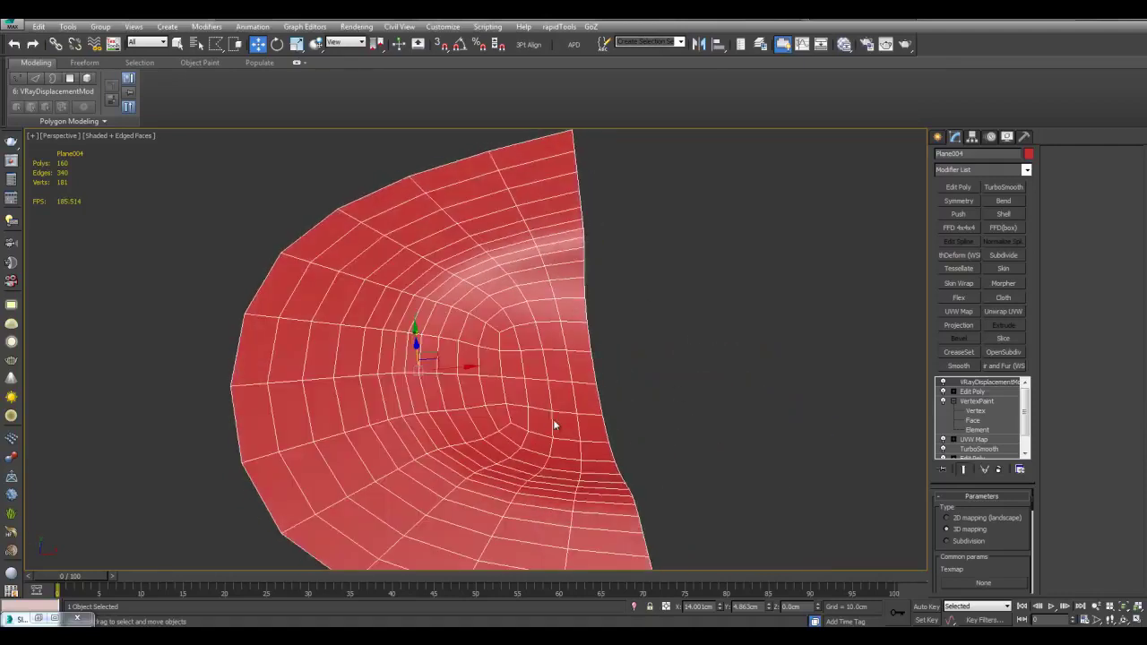
Assign the Composite map from the Slate Material Editor as an instance to the displacement modifier's texmap, and close the editor.
key("m")
scroll(515, 419, "down", 3)
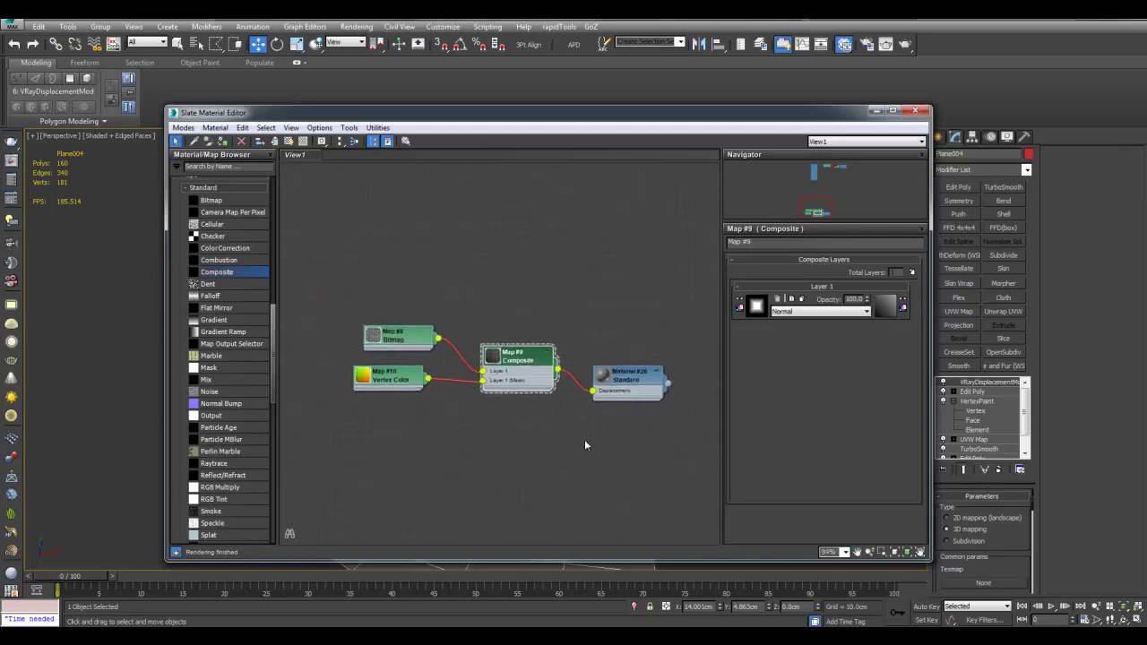
scroll(380, 418, "up", 2)
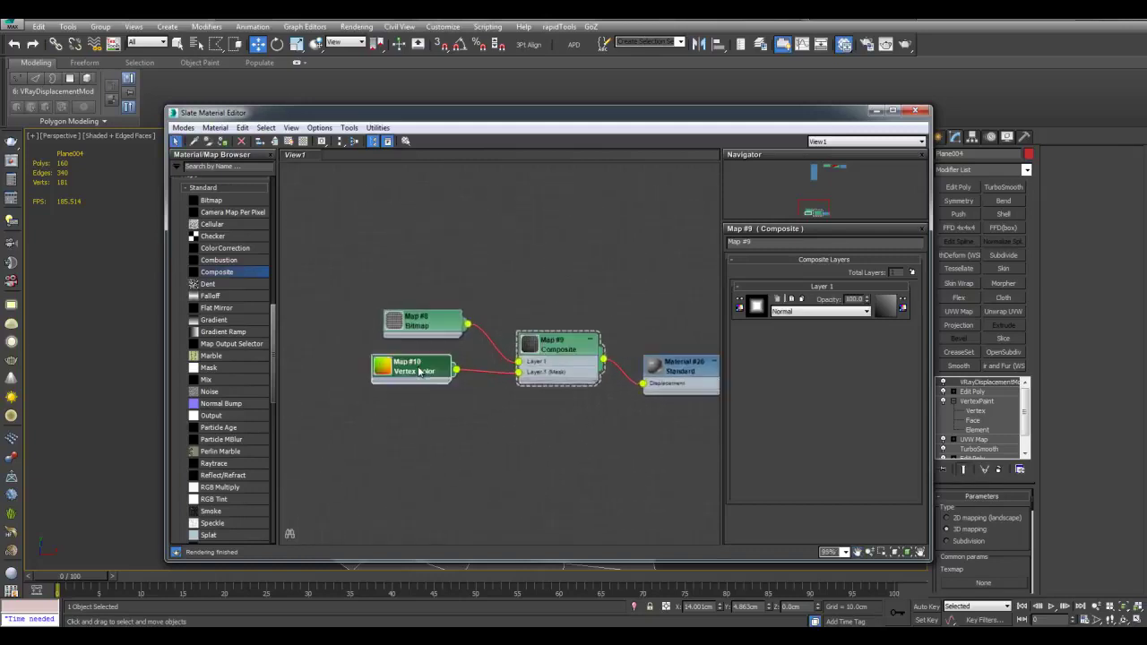
left_click(419, 371)
middle_click_drag(525, 421, 451, 394)
left_click_drag(495, 360, 983, 584)
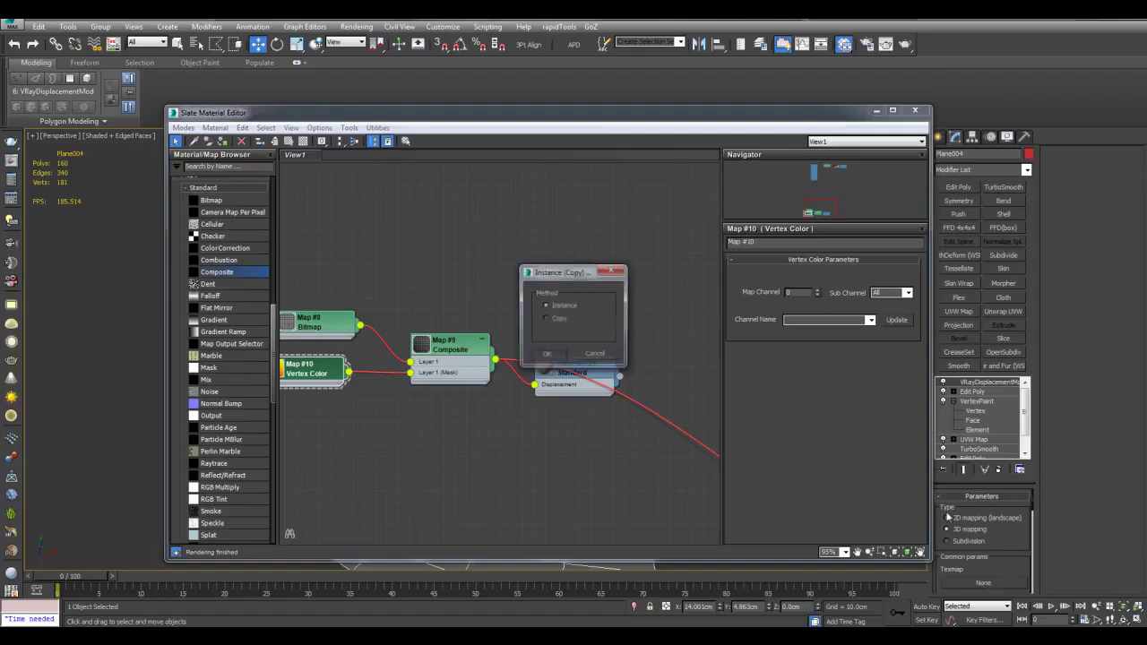
left_click(547, 353)
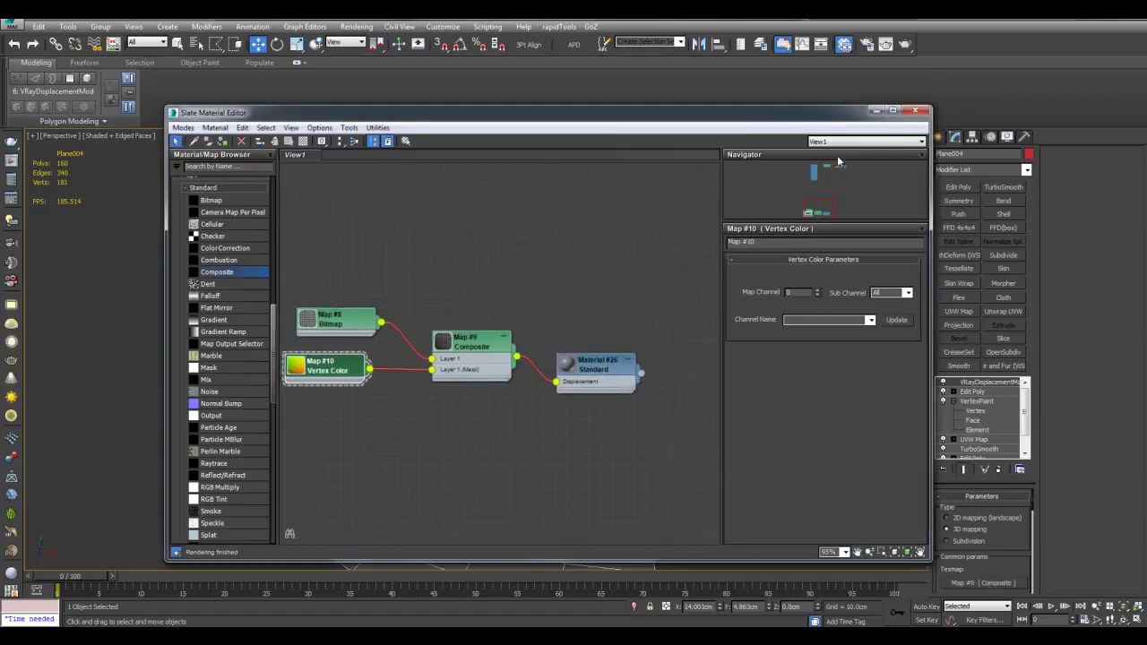
left_click(915, 110)
Render the perspective view and examine the displaced grip texture in the recess up close.
key("shift+q")
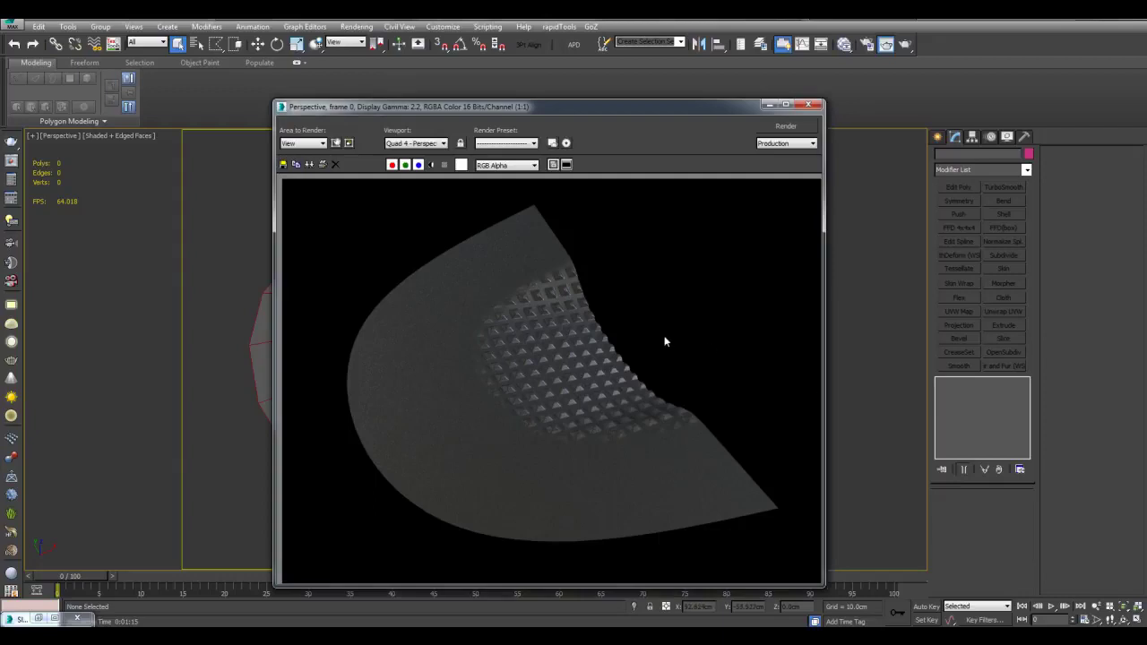
scroll(666, 341, "up", 1)
middle_click_drag(538, 295, 600, 332)
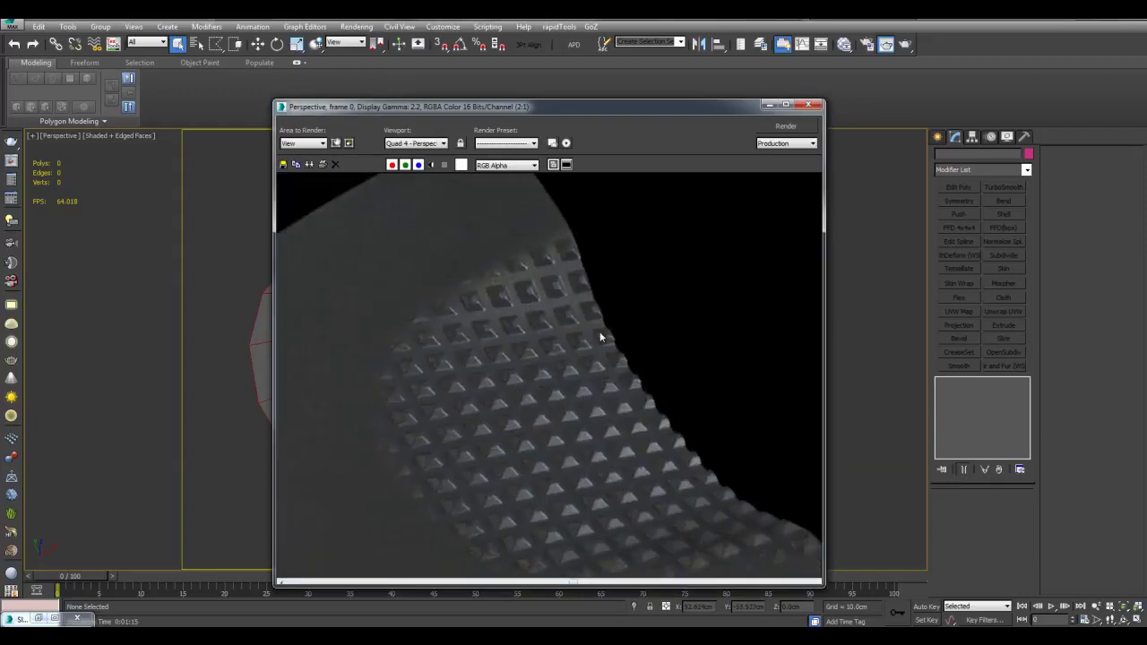
scroll(600, 333, "down", 1)
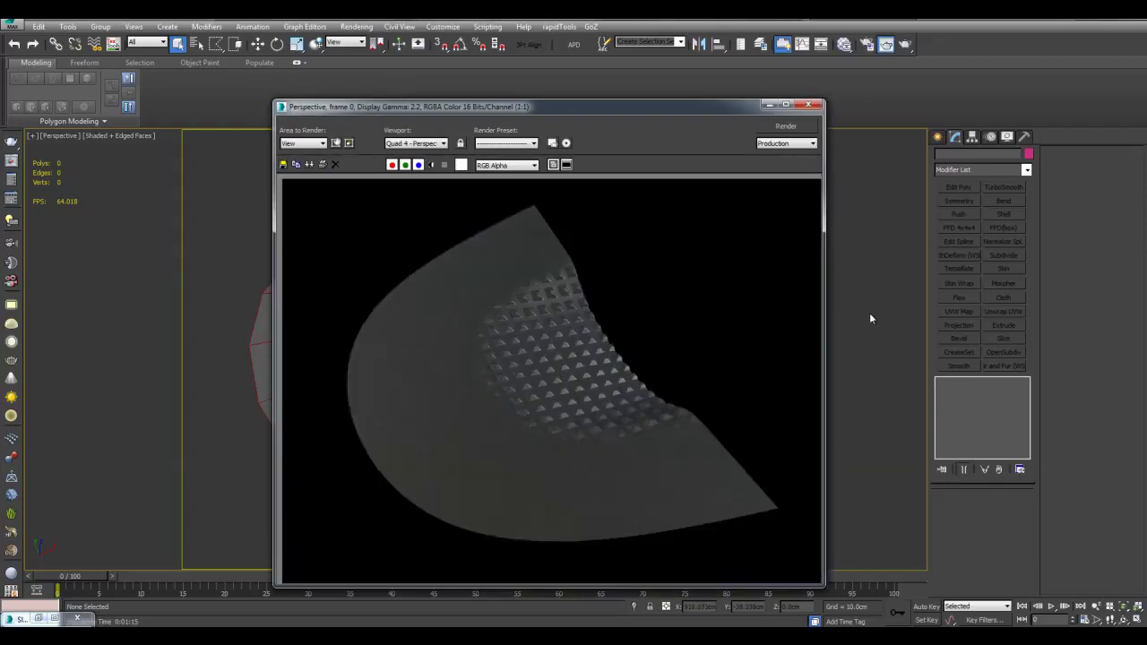